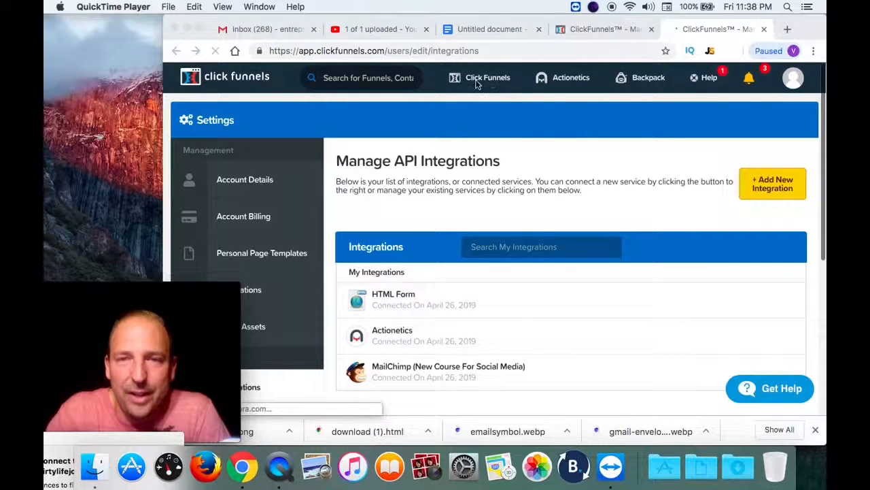
Start a new funnel with the Classic Funnel Builder and choose Collect Emails as its goal.
{"action": "left_click", "coordinate": [483, 78]}
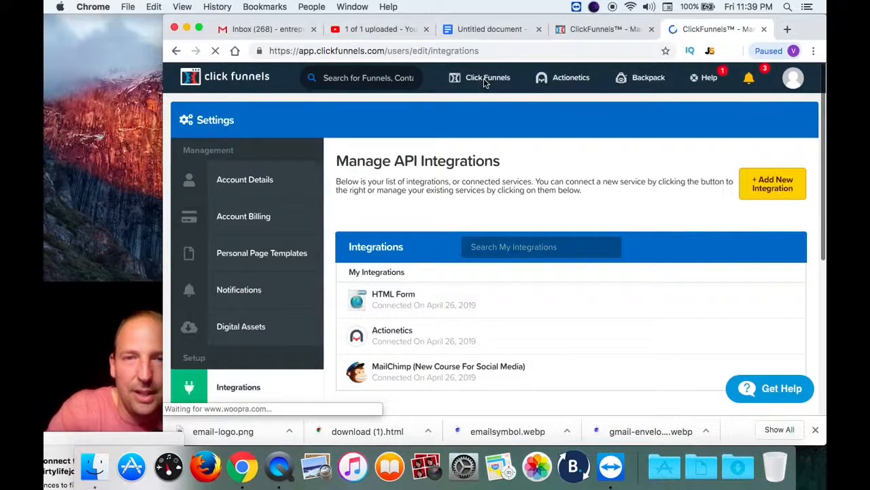
{"action": "left_click", "coordinate": [478, 107]}
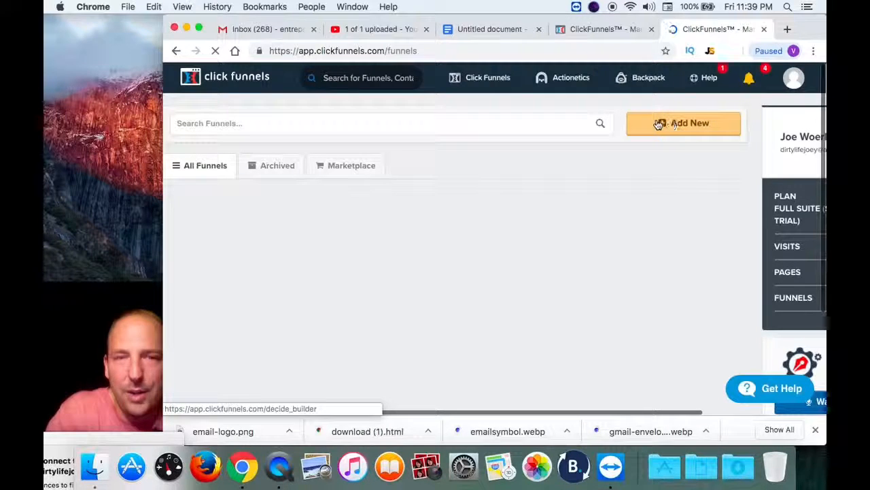
{"action": "left_click", "coordinate": [696, 125]}
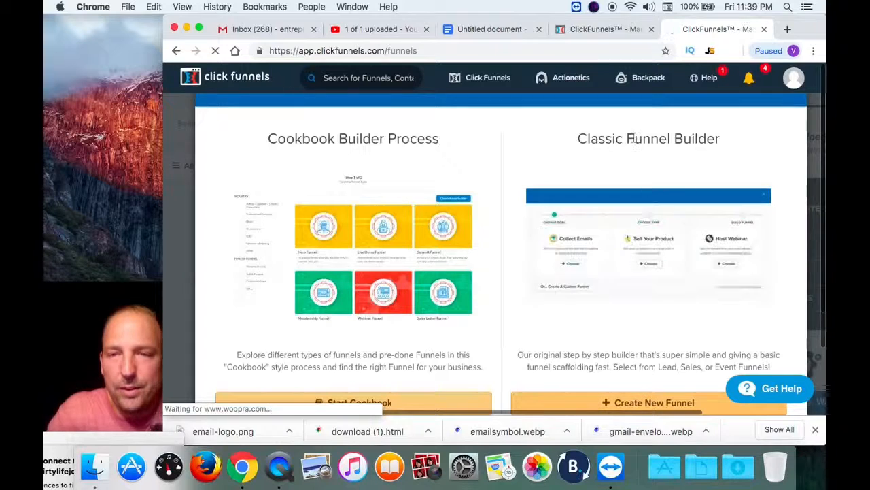
{"action": "left_click", "coordinate": [621, 405]}
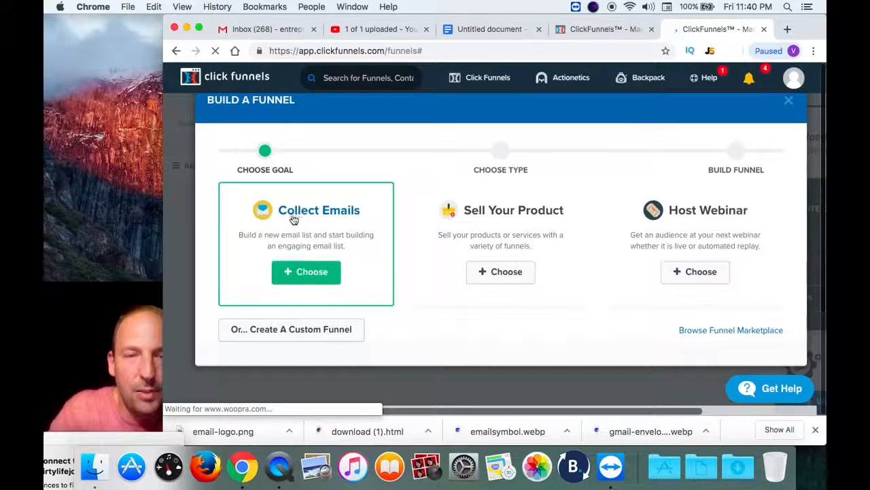
{"action": "left_click", "coordinate": [296, 272]}
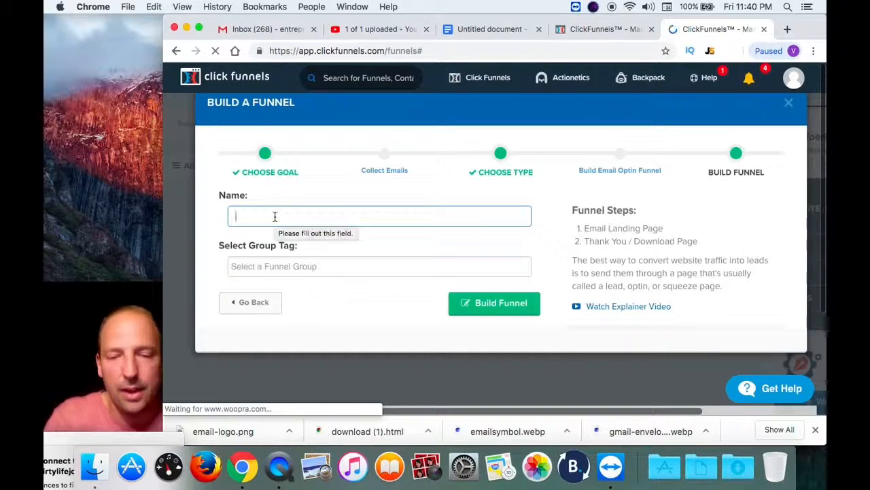
Name the funnel "Example Funnel" and build it without a group tag.
{"action": "type", "text": "Exa"}
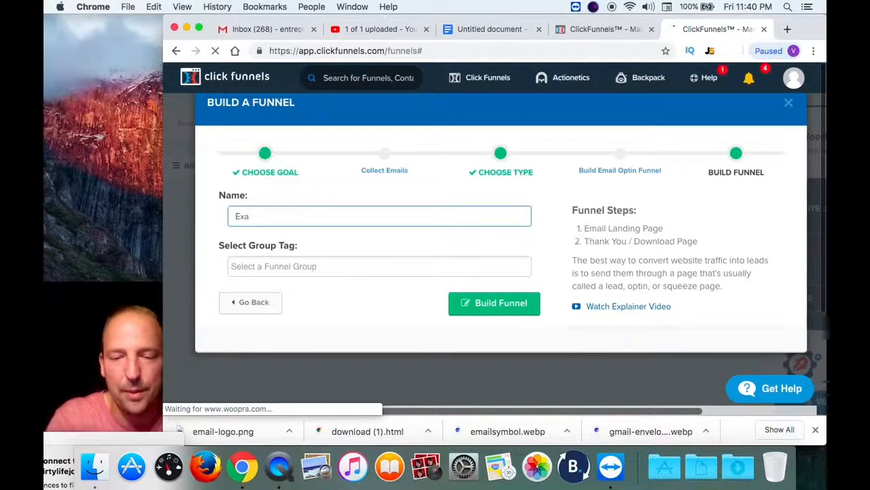
{"action": "type", "text": "mple Fu"}
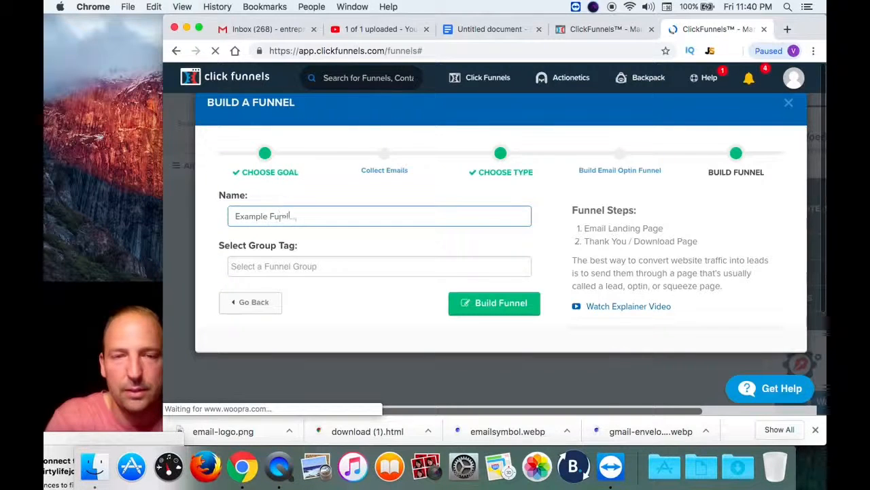
{"action": "type", "text": "nnel"}
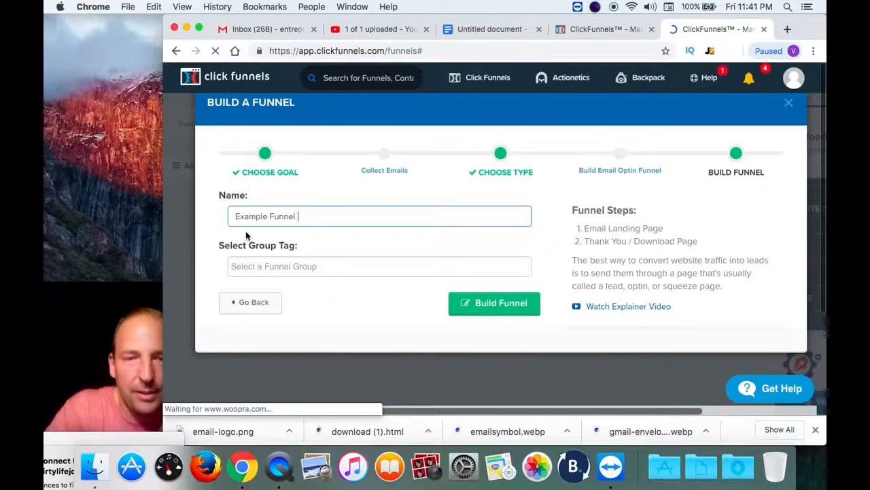
{"action": "left_click", "coordinate": [500, 311]}
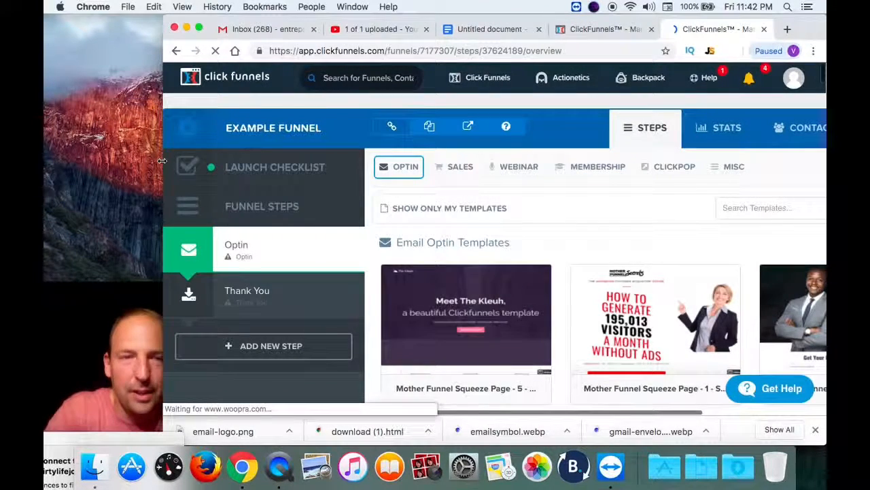
Widen the browser window and review the page types offered for Optin, Sales, Webinar and Membership.
{"action": "left_click_drag", "start_coordinate": [163, 158], "coordinate": [81, 140]}
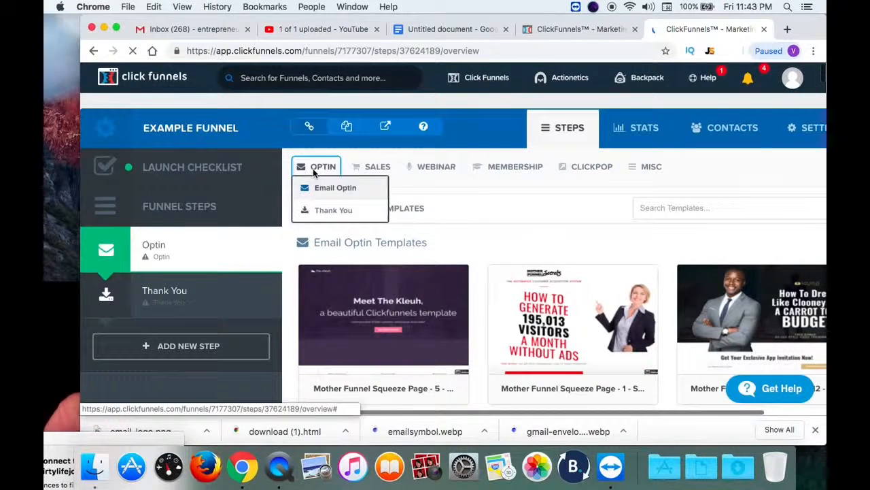
{"action": "mouse_move", "coordinate": [347, 173]}
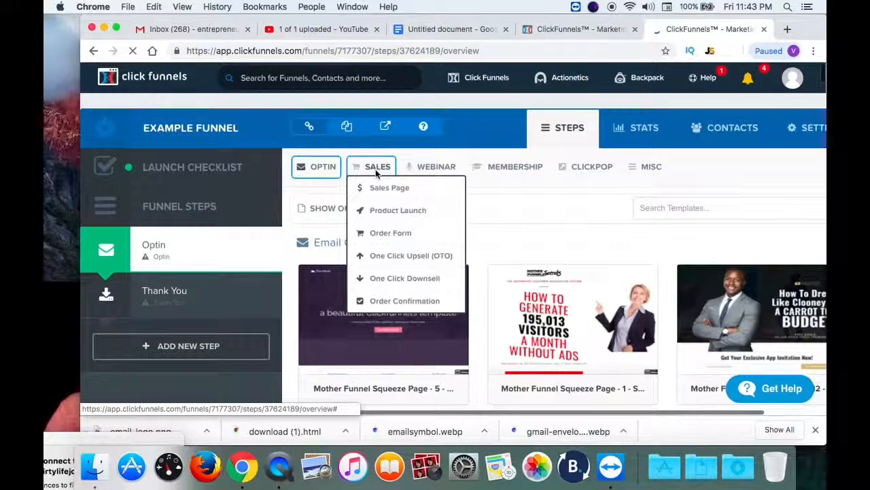
{"action": "mouse_move", "coordinate": [434, 170]}
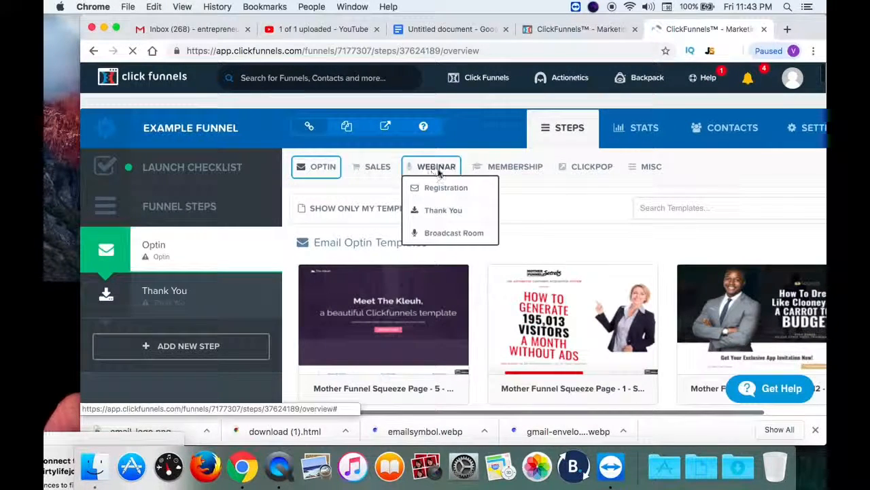
{"action": "mouse_move", "coordinate": [520, 170]}
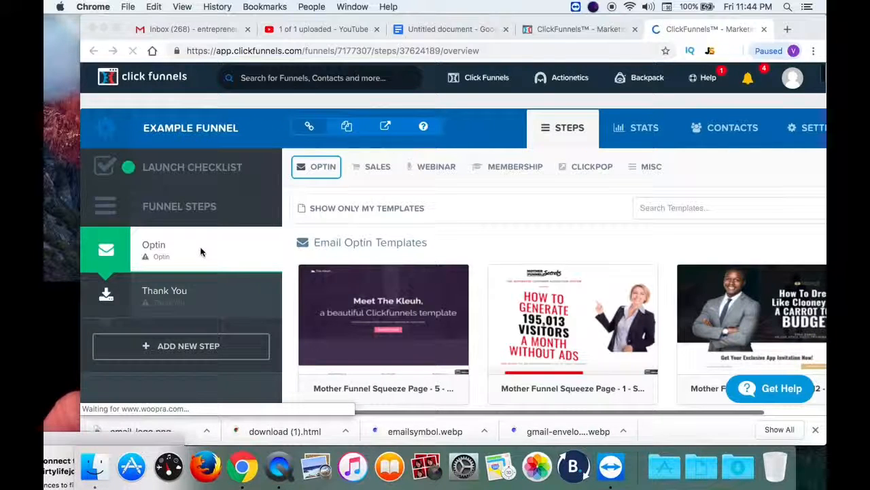
Browse the email optin templates available for the funnel's Optin step.
{"action": "left_click", "coordinate": [292, 294]}
{"action": "scroll", "coordinate": [294, 296], "scroll_direction": "down", "scroll_amount": 1}
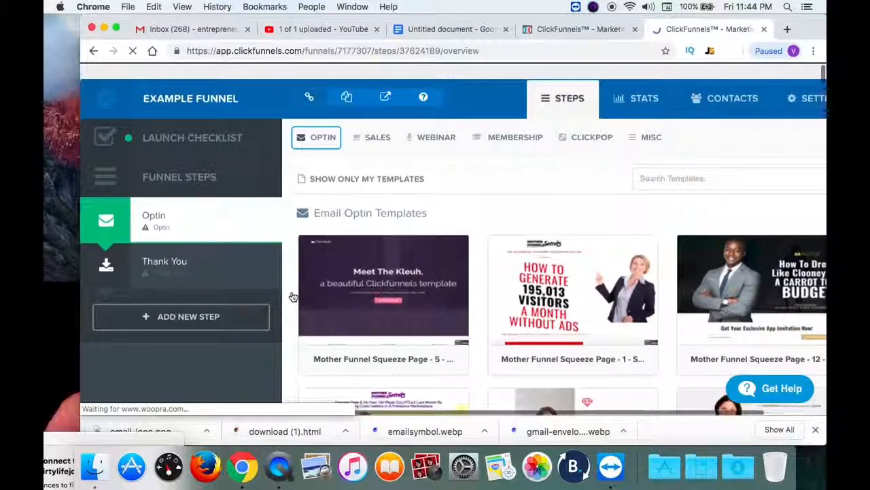
{"action": "scroll", "coordinate": [292, 297], "scroll_direction": "down", "scroll_amount": 2}
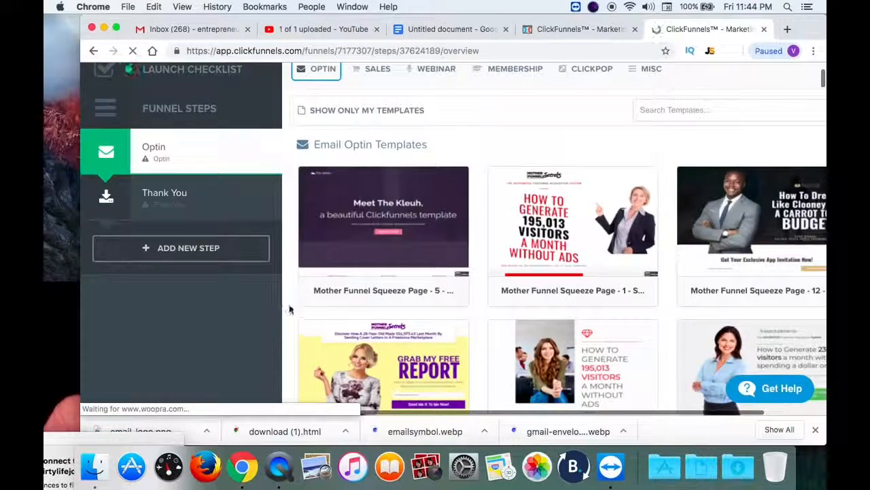
{"action": "scroll", "coordinate": [289, 310], "scroll_direction": "down", "scroll_amount": 3}
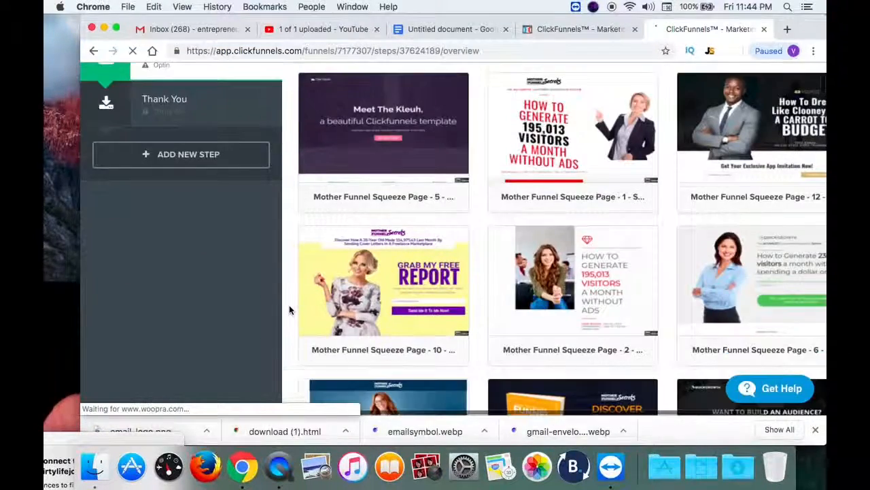
{"action": "scroll", "coordinate": [289, 307], "scroll_direction": "down", "scroll_amount": 2}
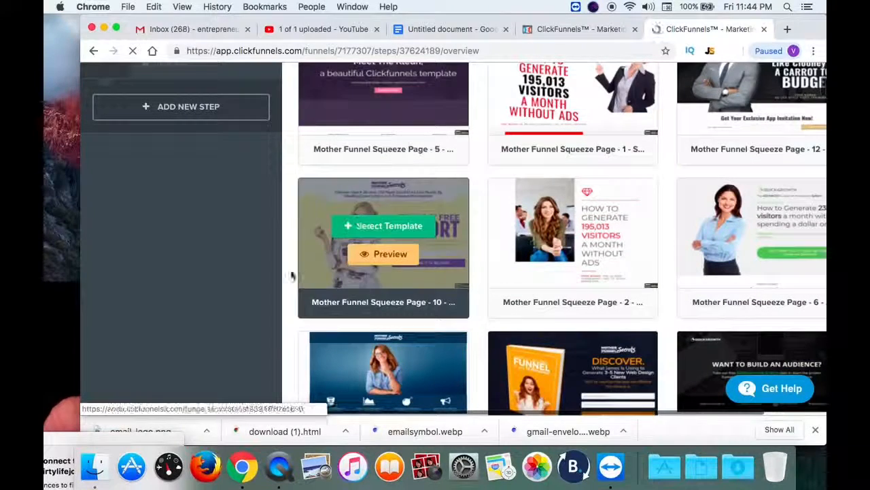
{"action": "mouse_move", "coordinate": [373, 234]}
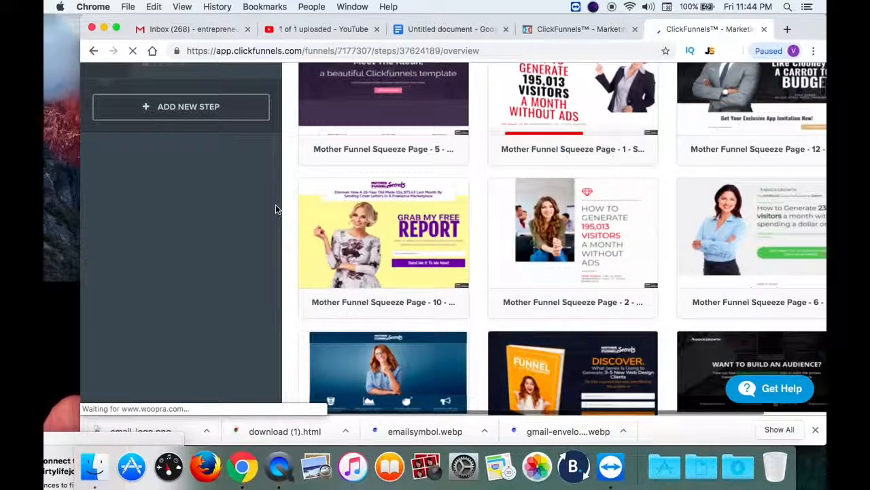
{"action": "mouse_move", "coordinate": [344, 243]}
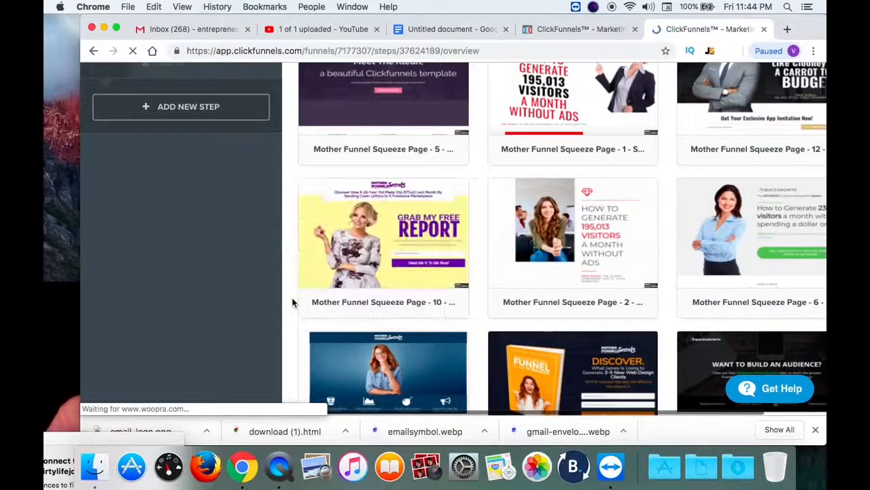
{"action": "scroll", "coordinate": [292, 297], "scroll_direction": "down", "scroll_amount": 1}
{"action": "scroll", "coordinate": [291, 297], "scroll_direction": "down", "scroll_amount": 4}
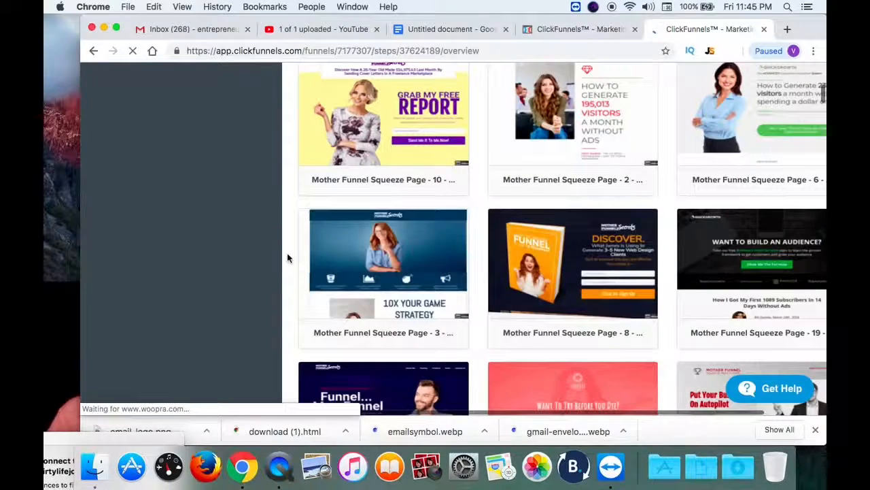
{"action": "scroll", "coordinate": [288, 257], "scroll_direction": "down", "scroll_amount": 2}
{"action": "scroll", "coordinate": [287, 256], "scroll_direction": "down", "scroll_amount": 4}
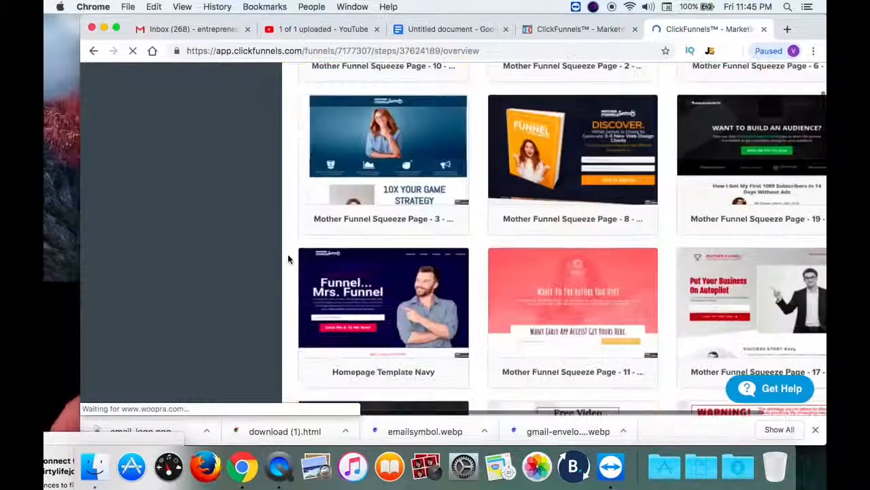
{"action": "scroll", "coordinate": [288, 257], "scroll_direction": "down", "scroll_amount": 3}
{"action": "scroll", "coordinate": [288, 257], "scroll_direction": "down", "scroll_amount": 1}
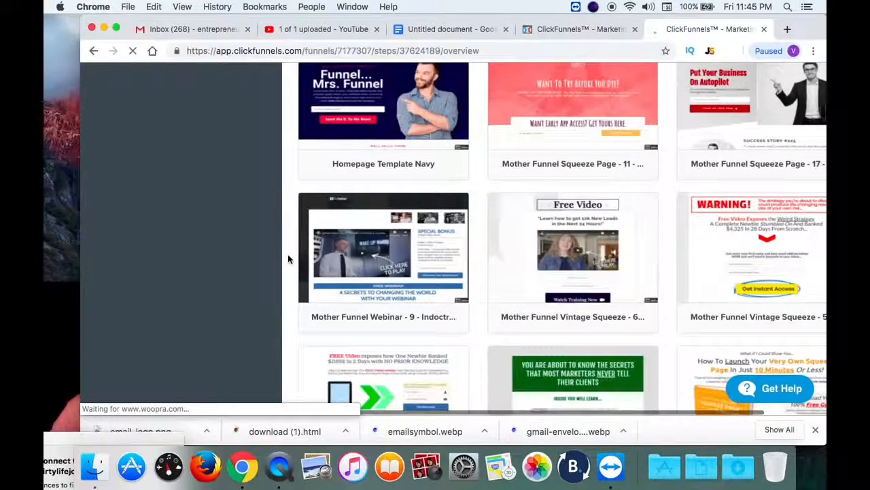
{"action": "scroll", "coordinate": [288, 258], "scroll_direction": "down", "scroll_amount": 2}
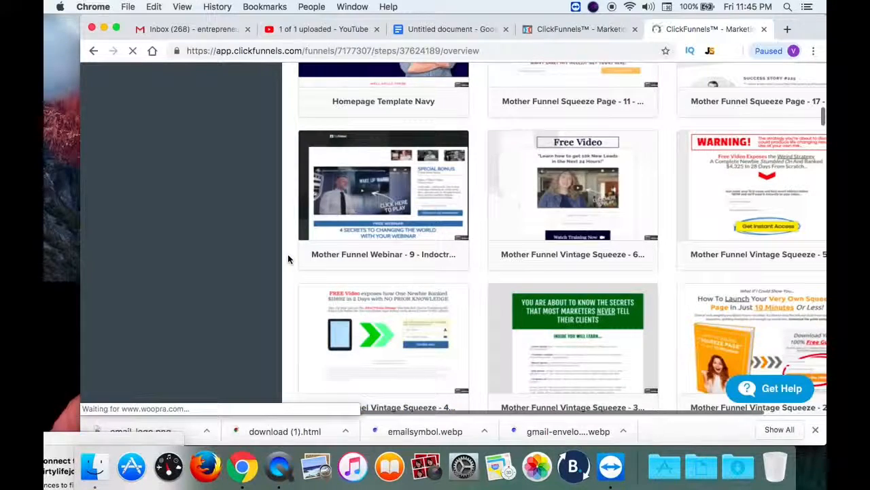
{"action": "scroll", "coordinate": [288, 258], "scroll_direction": "up", "scroll_amount": 2}
{"action": "scroll", "coordinate": [288, 259], "scroll_direction": "up", "scroll_amount": 3}
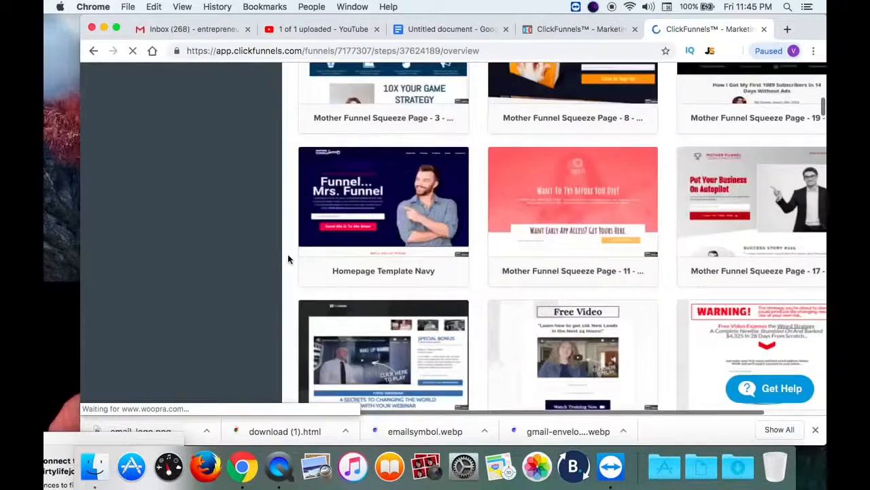
{"action": "scroll", "coordinate": [287, 258], "scroll_direction": "up", "scroll_amount": 3}
{"action": "scroll", "coordinate": [287, 259], "scroll_direction": "up", "scroll_amount": 3}
{"action": "scroll", "coordinate": [288, 259], "scroll_direction": "up", "scroll_amount": 2}
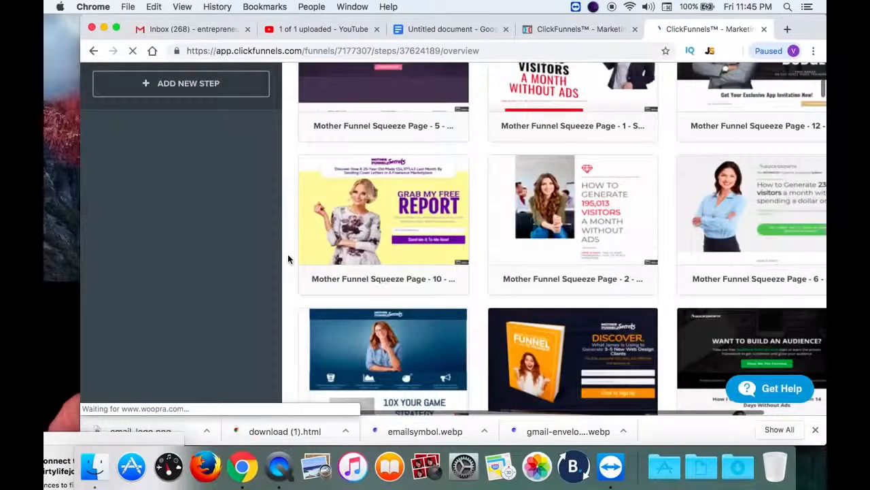
{"action": "scroll", "coordinate": [288, 259], "scroll_direction": "up", "scroll_amount": 2}
{"action": "scroll", "coordinate": [287, 258], "scroll_direction": "up", "scroll_amount": 2}
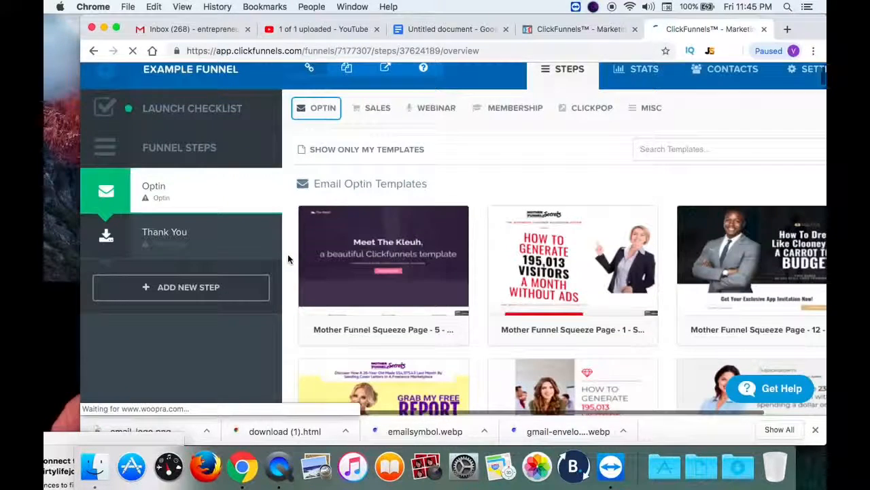
Apply the Mother Funnel Squeeze Page - 5 template to the Optin step and open the page in the editor with a wider window.
{"action": "mouse_move", "coordinate": [401, 258]}
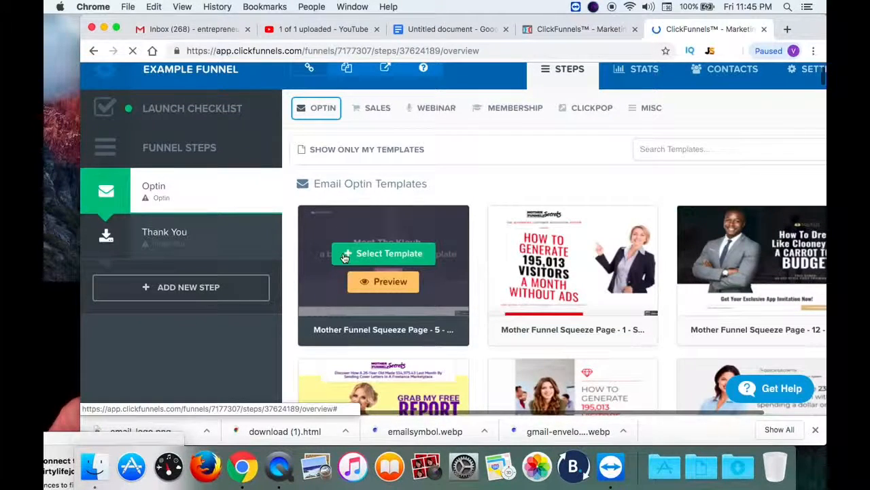
{"action": "left_click", "coordinate": [397, 258]}
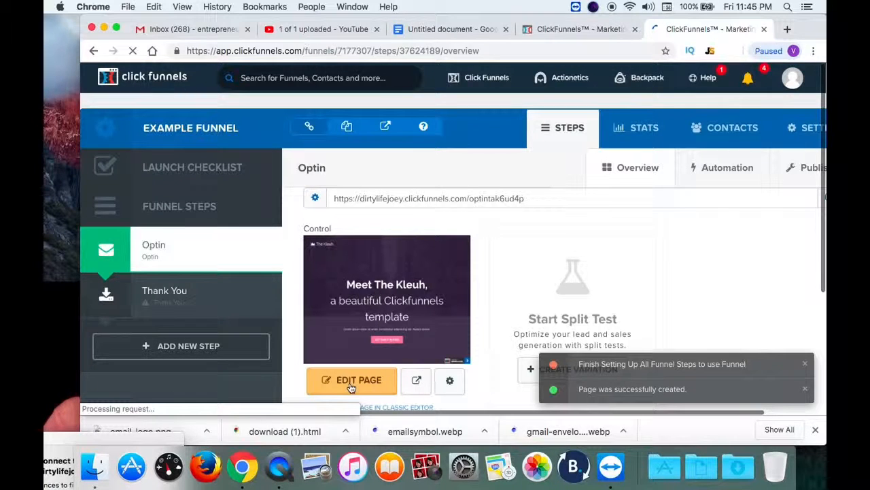
{"action": "left_click", "coordinate": [364, 383]}
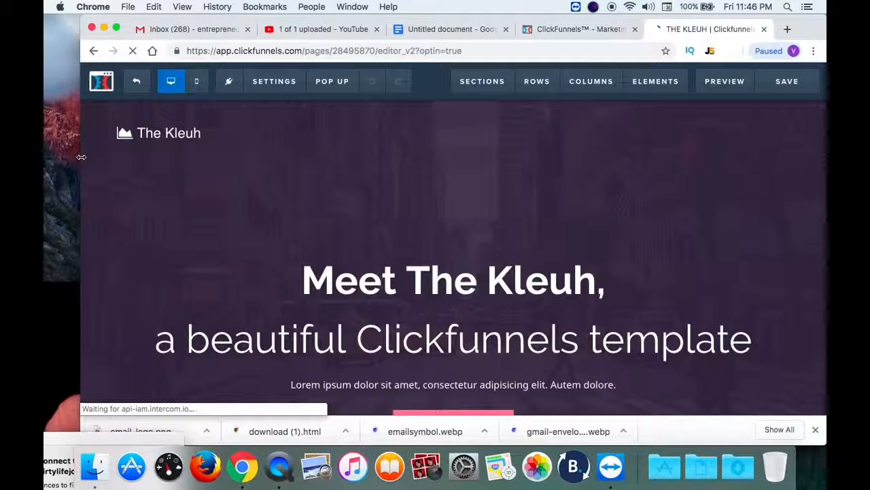
{"action": "left_click_drag", "start_coordinate": [80, 155], "coordinate": [50, 155]}
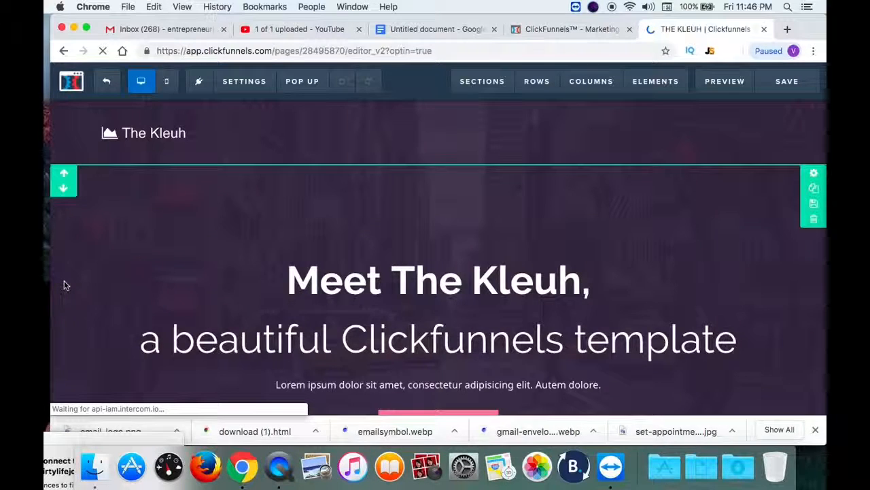
Replace "Meet The Kleuh" in the first line of the main headline with "Hi my name is" followed by a first name.
{"action": "scroll", "coordinate": [63, 285], "scroll_direction": "down", "scroll_amount": 3}
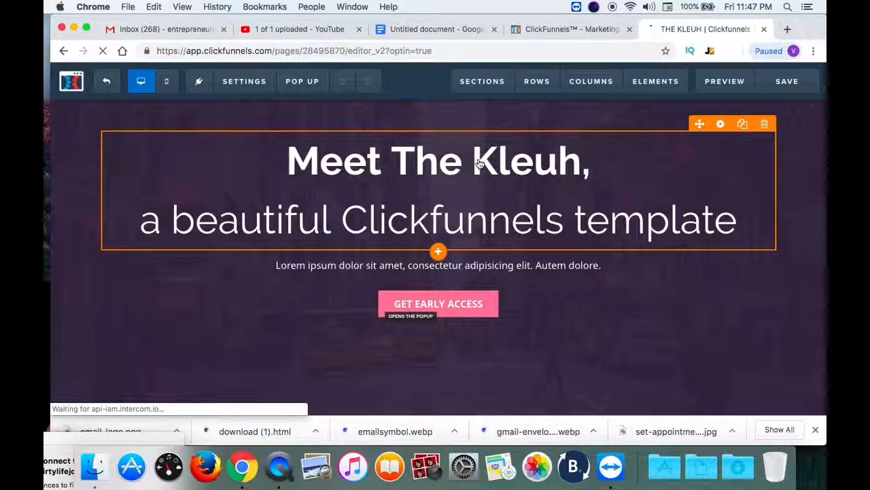
{"action": "left_click", "coordinate": [420, 153]}
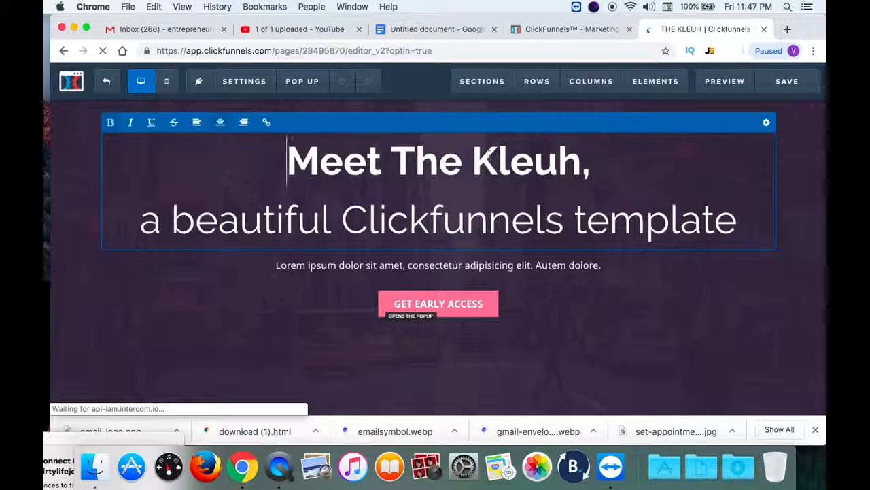
{"action": "left_click", "coordinate": [587, 168]}
{"action": "key", "text": "BackSpace"}
{"action": "key", "text": "BackSpace"}
{"action": "key", "text": "BackSpace"}
{"action": "key", "text": "BackSpace"}
{"action": "key", "text": "BackSpace"}
{"action": "key", "text": "BackSpace"}
{"action": "key", "text": "BackSpace"}
{"action": "key", "text": "BackSpace"}
{"action": "key", "text": "BackSpace"}
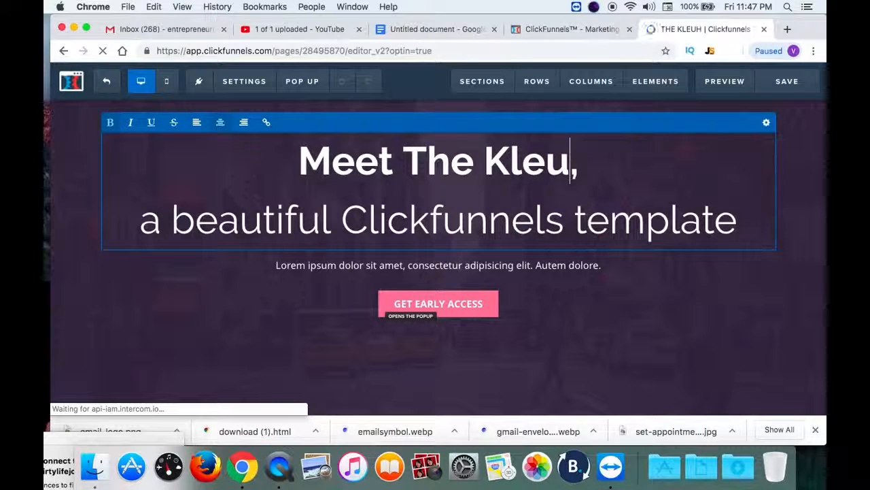
{"action": "key", "text": "BackSpace"}
{"action": "key", "text": "BackSpace"}
{"action": "key", "text": "BackSpace"}
{"action": "key", "text": "BackSpace"}
{"action": "key", "text": "BackSpace"}
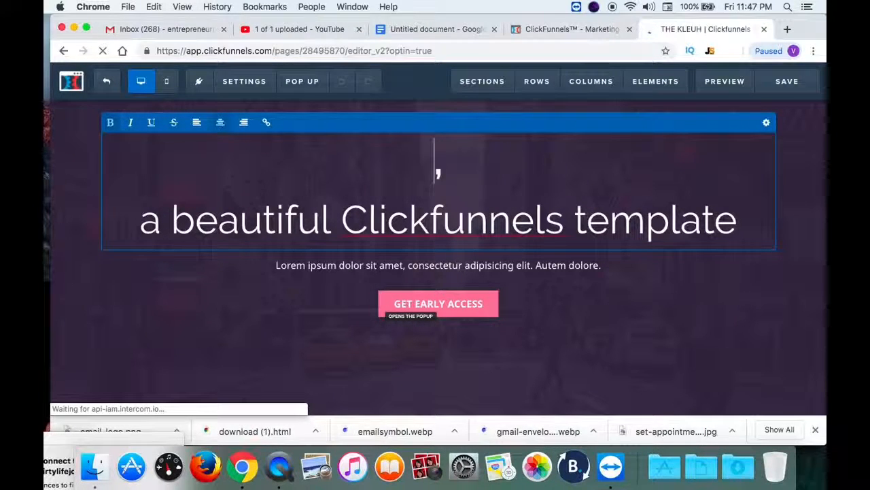
{"action": "type", "text": "HI m"}
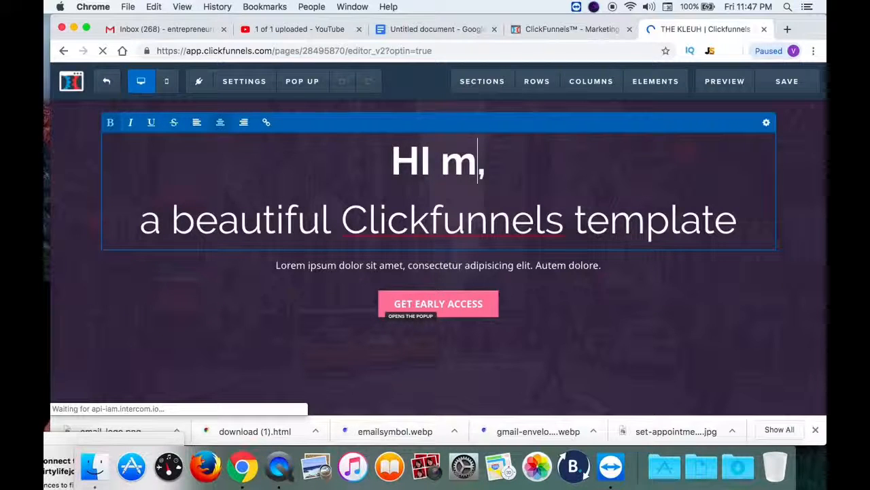
{"action": "type", "text": "y name is jE"}
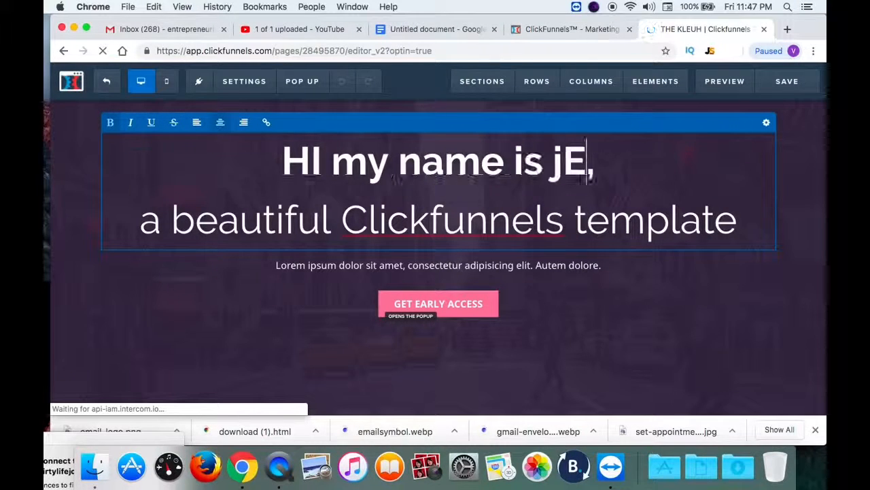
{"action": "key", "text": "BackSpace"}
{"action": "key", "text": "BackSpace"}
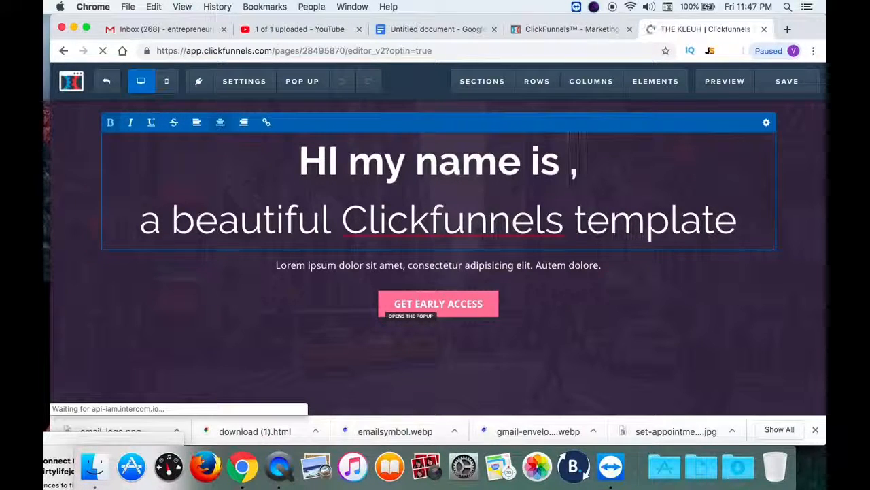
{"action": "type", "text": "Joe"}
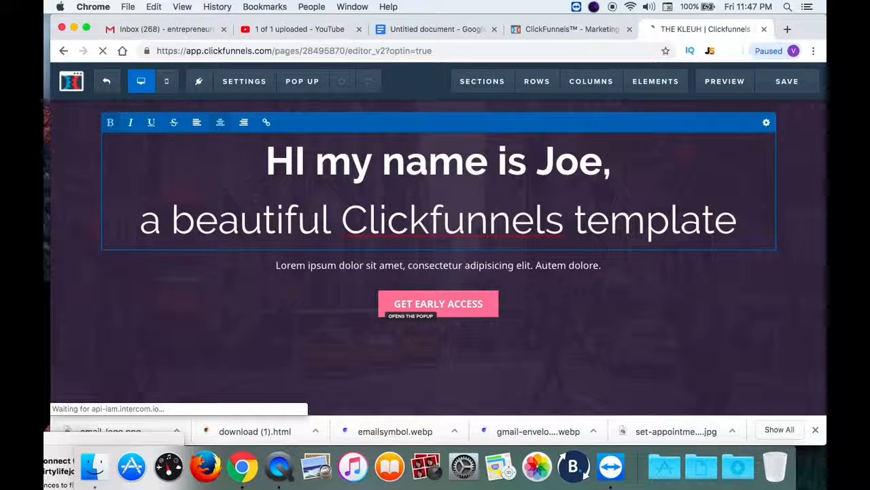
{"action": "left_click", "coordinate": [303, 177]}
{"action": "key", "text": "BackSpace"}
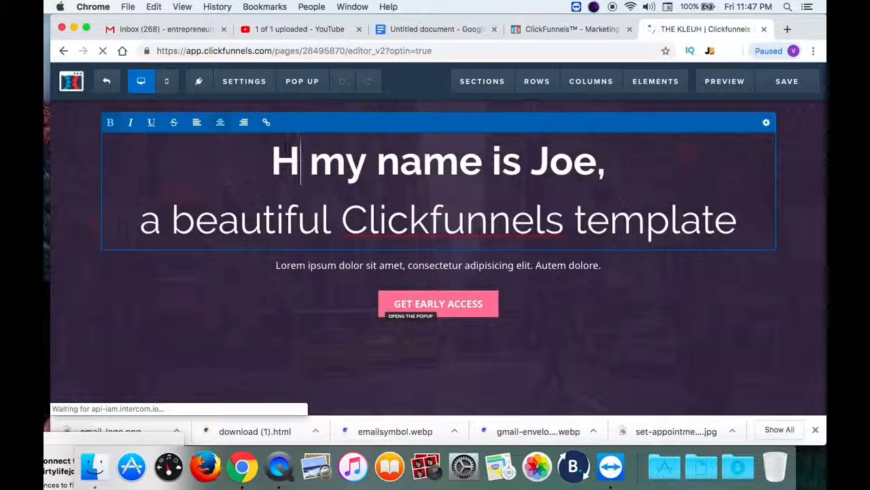
{"action": "type", "text": "i"}
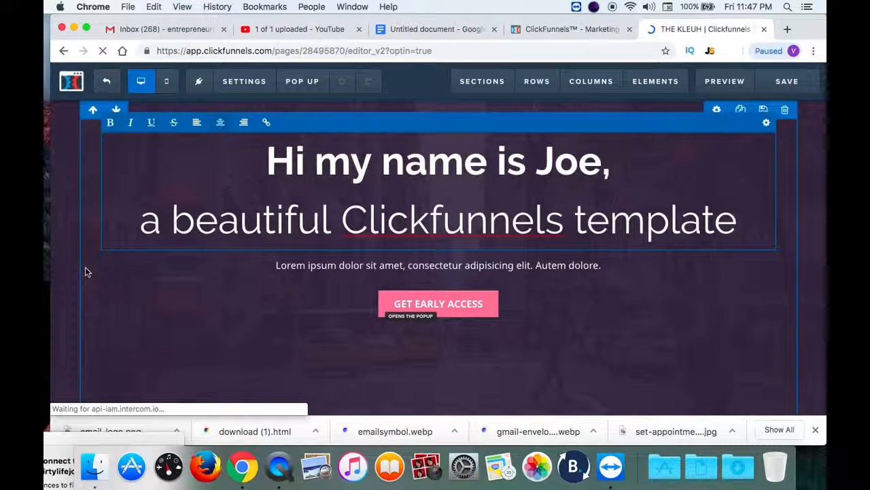
Look through the template's sections from the headline down to The Handouts and The Resources, and return to the start of the page.
{"action": "scroll", "coordinate": [66, 288], "scroll_direction": "down", "scroll_amount": 1}
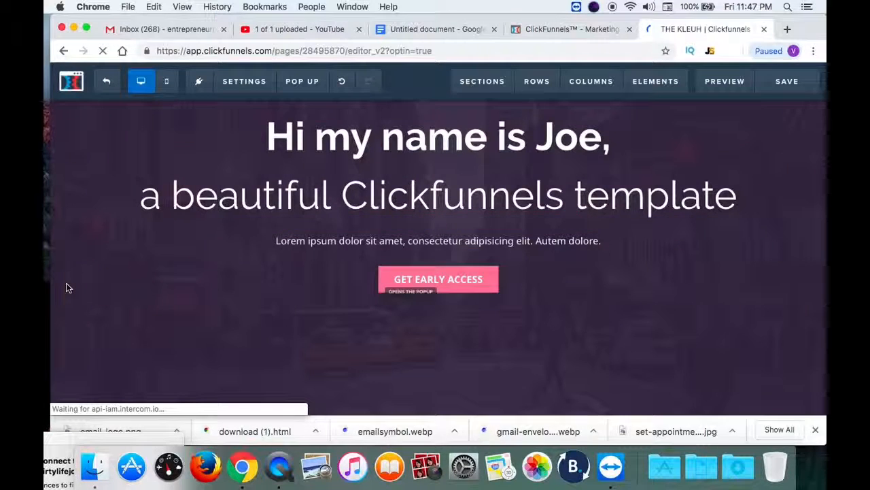
{"action": "scroll", "coordinate": [66, 287], "scroll_direction": "down", "scroll_amount": 1}
{"action": "scroll", "coordinate": [66, 288], "scroll_direction": "down", "scroll_amount": 5}
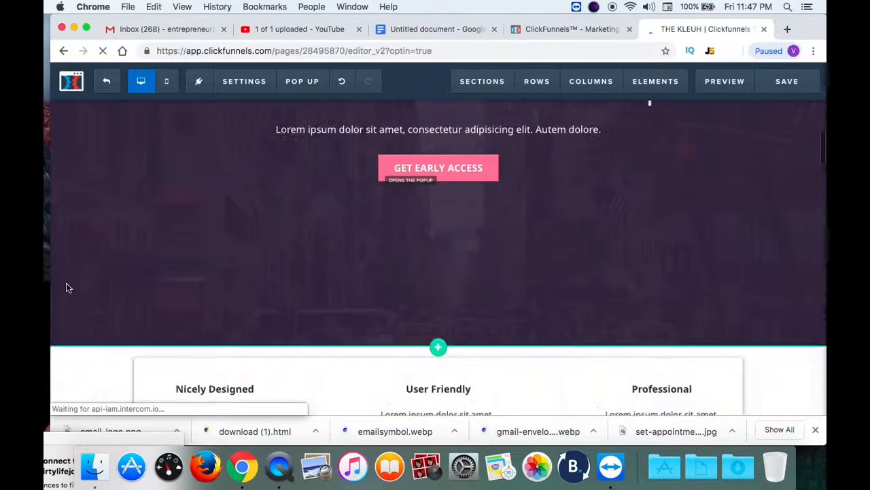
{"action": "scroll", "coordinate": [68, 289], "scroll_direction": "down", "scroll_amount": 1}
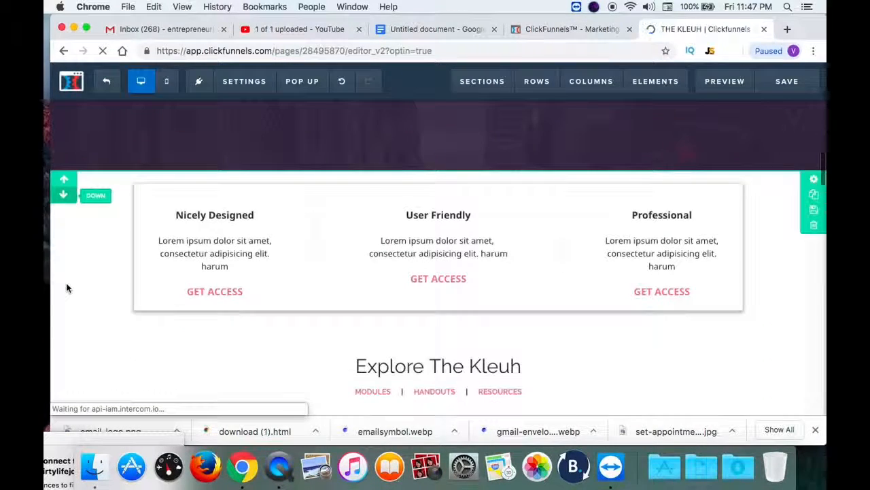
{"action": "scroll", "coordinate": [66, 288], "scroll_direction": "down", "scroll_amount": 2}
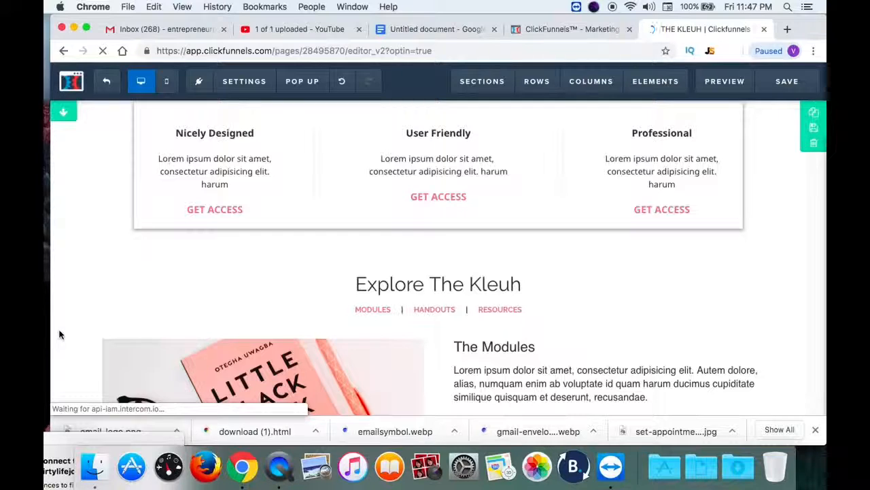
{"action": "scroll", "coordinate": [59, 334], "scroll_direction": "down", "scroll_amount": 3}
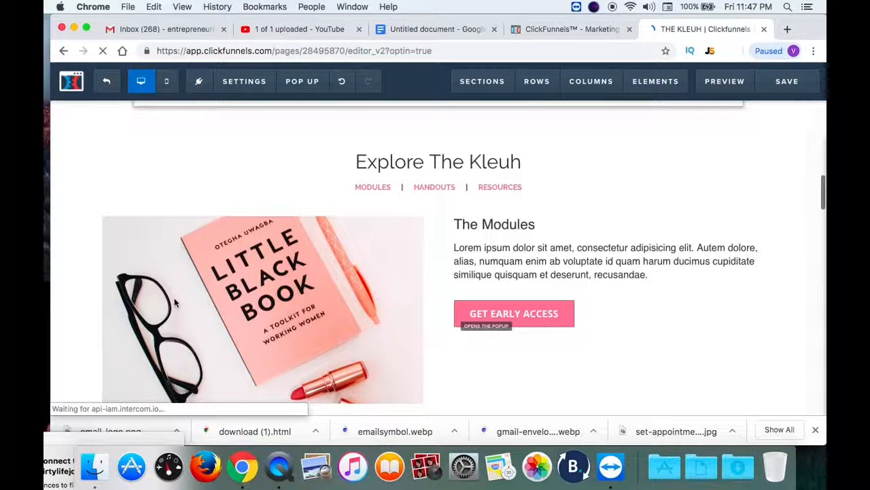
{"action": "scroll", "coordinate": [175, 303], "scroll_direction": "down", "scroll_amount": 1}
{"action": "mouse_move", "coordinate": [315, 239]}
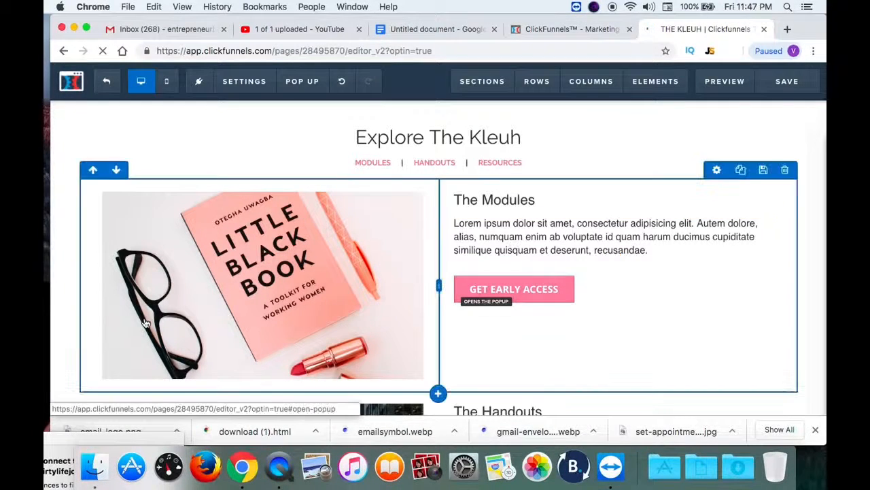
{"action": "scroll", "coordinate": [60, 331], "scroll_direction": "down", "scroll_amount": 2}
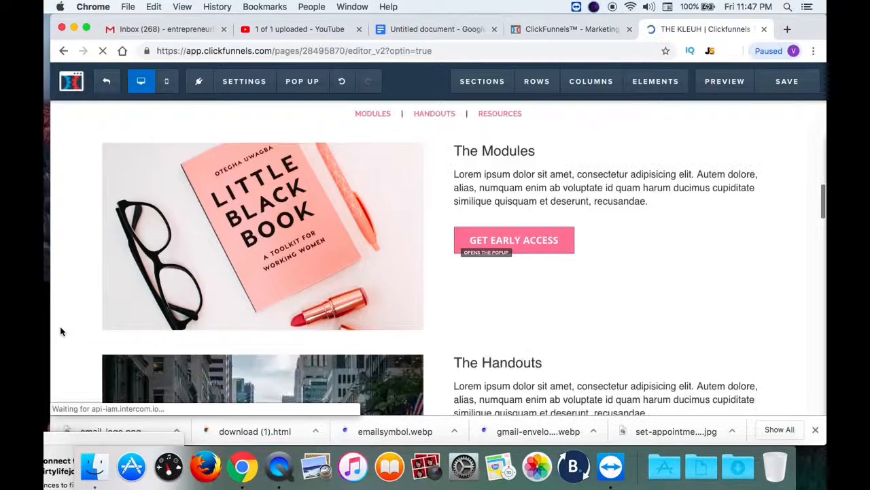
{"action": "scroll", "coordinate": [61, 331], "scroll_direction": "down", "scroll_amount": 6}
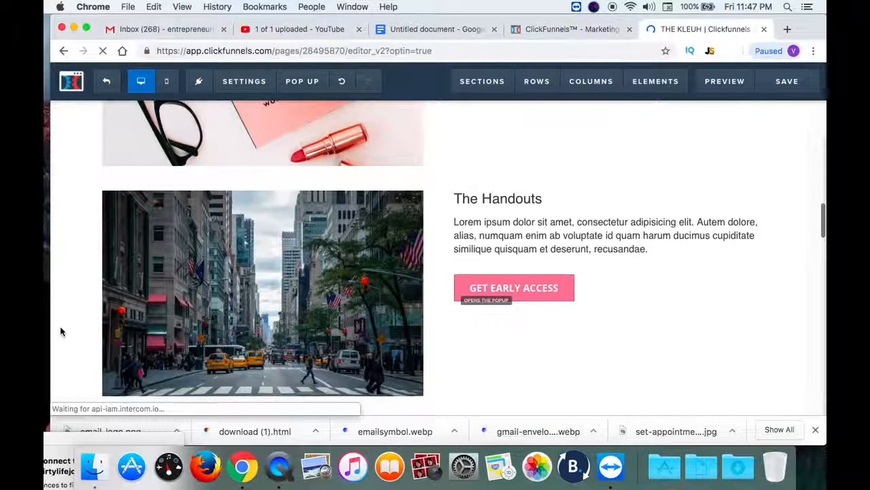
{"action": "scroll", "coordinate": [161, 307], "scroll_direction": "down", "scroll_amount": 3}
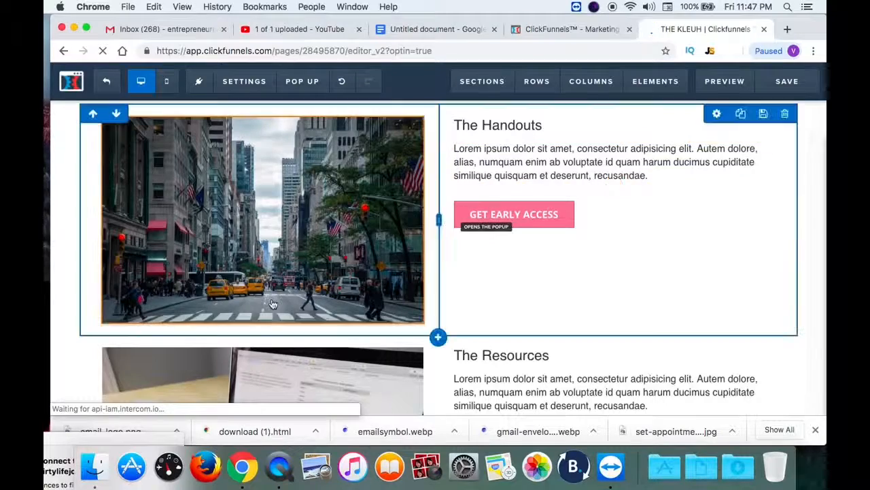
{"action": "scroll", "coordinate": [59, 328], "scroll_direction": "up", "scroll_amount": 10}
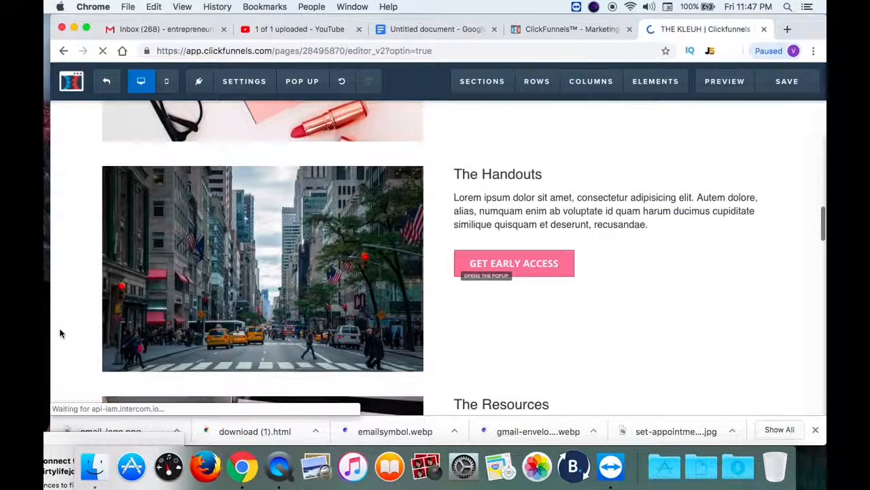
{"action": "scroll", "coordinate": [59, 330], "scroll_direction": "up", "scroll_amount": 3}
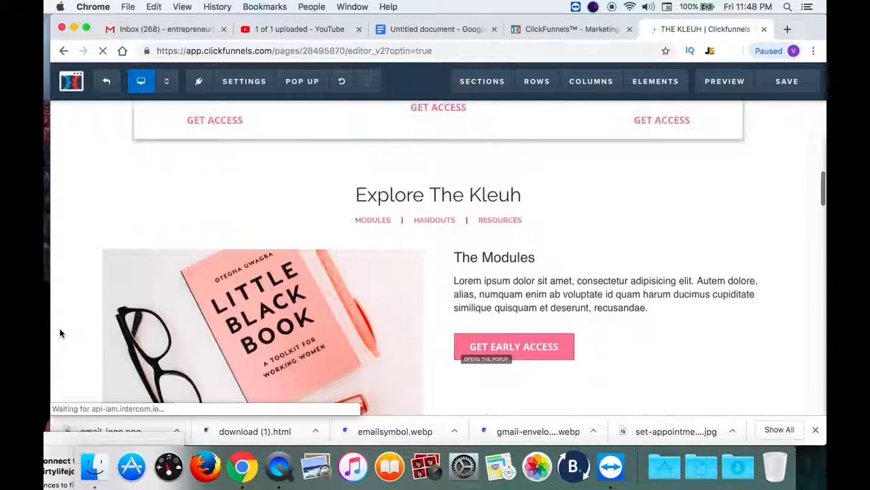
{"action": "scroll", "coordinate": [59, 329], "scroll_direction": "up", "scroll_amount": 8}
{"action": "scroll", "coordinate": [59, 328], "scroll_direction": "up", "scroll_amount": 12}
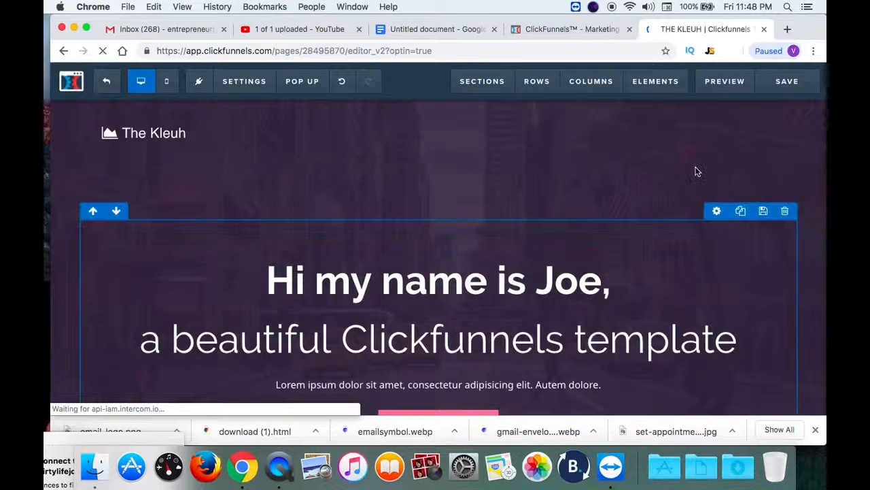
Delete the logo header section and the main headline section from the optin page.
{"action": "left_click", "coordinate": [815, 156]}
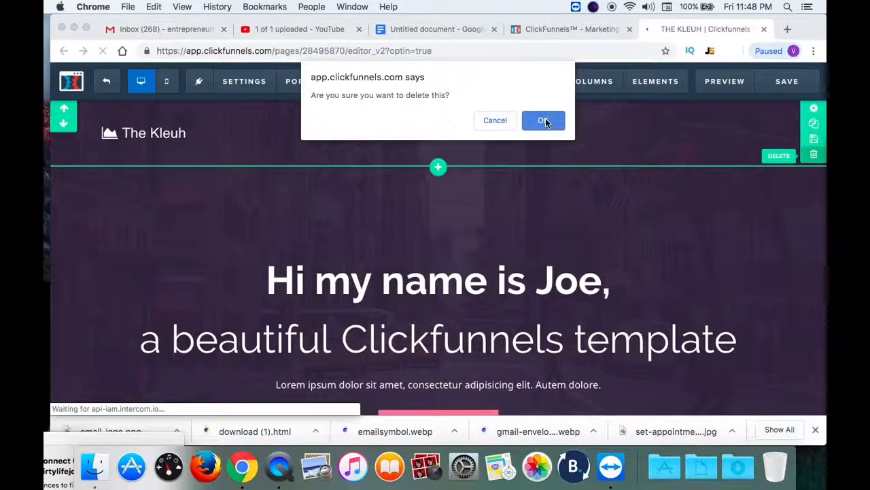
{"action": "left_click", "coordinate": [544, 120]}
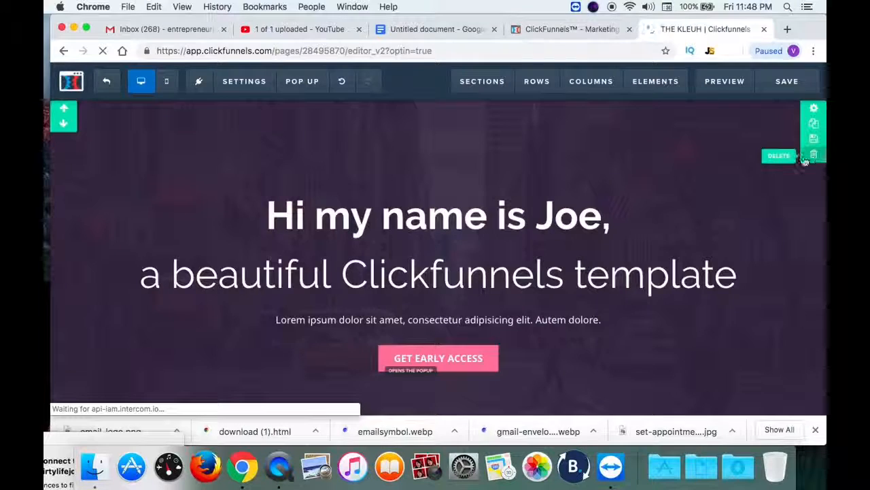
{"action": "left_click", "coordinate": [811, 154]}
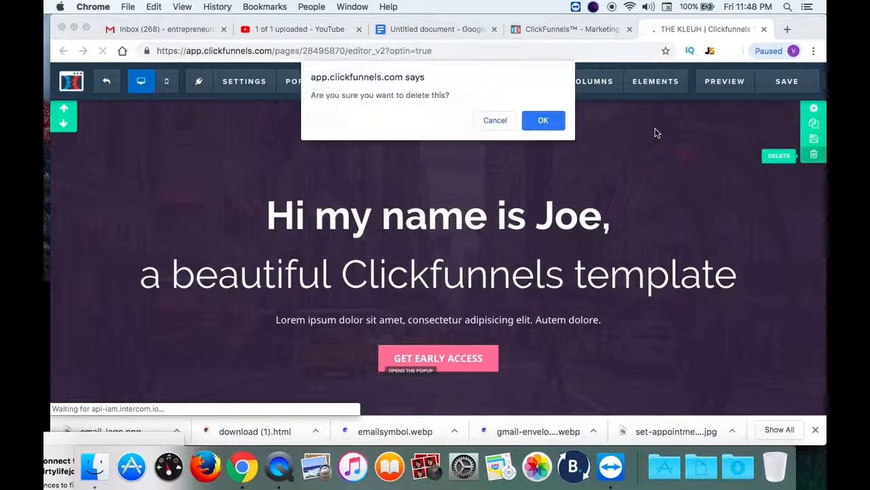
{"action": "left_click", "coordinate": [544, 120]}
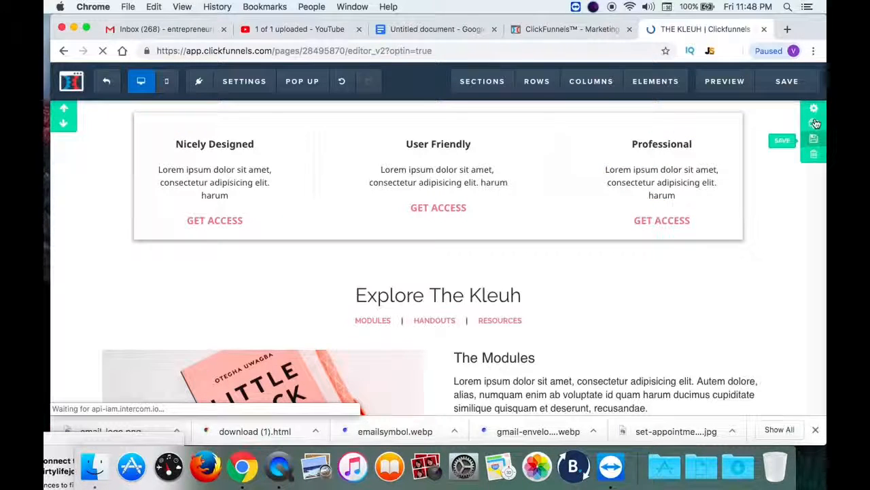
Delete the white section with the feature boxes and "Explore The Kleuh", and the "Build your own Clickfunnel" features section.
{"action": "left_click", "coordinate": [814, 157]}
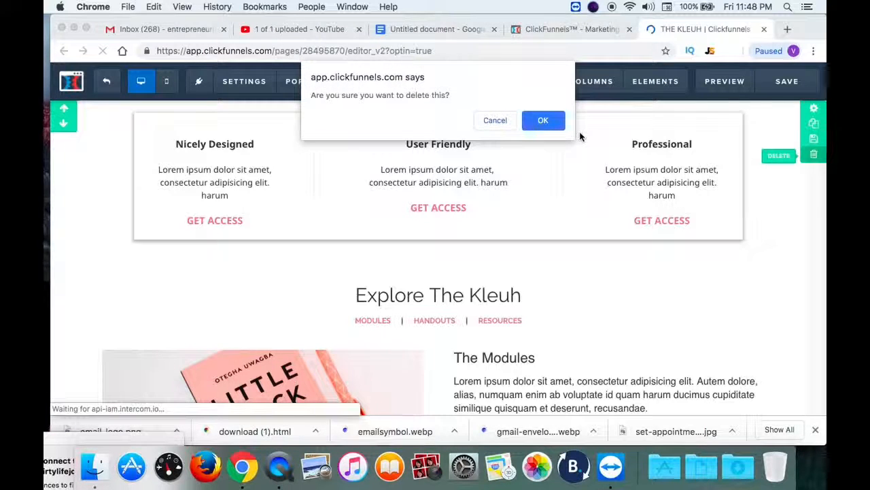
{"action": "left_click", "coordinate": [541, 116]}
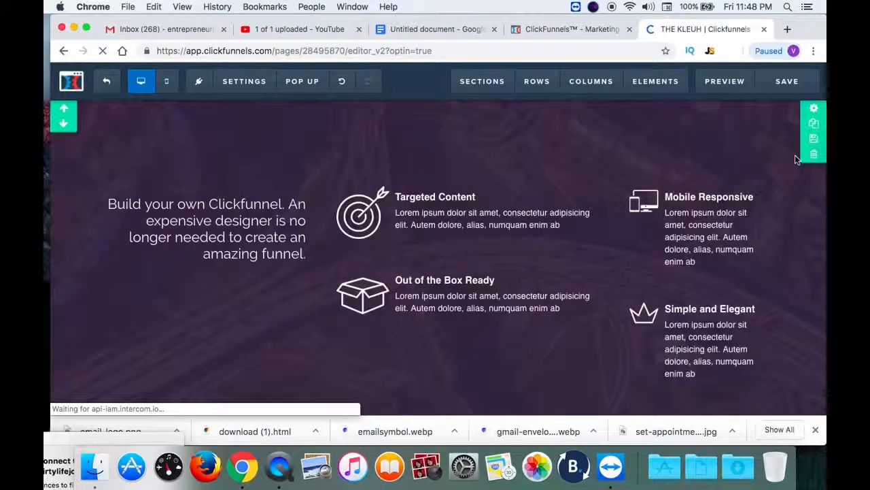
{"action": "left_click", "coordinate": [812, 156]}
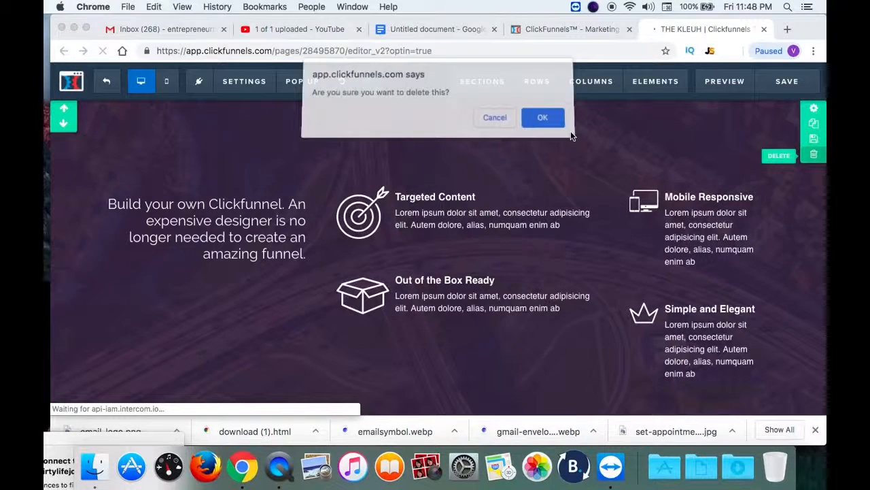
{"action": "left_click", "coordinate": [544, 118]}
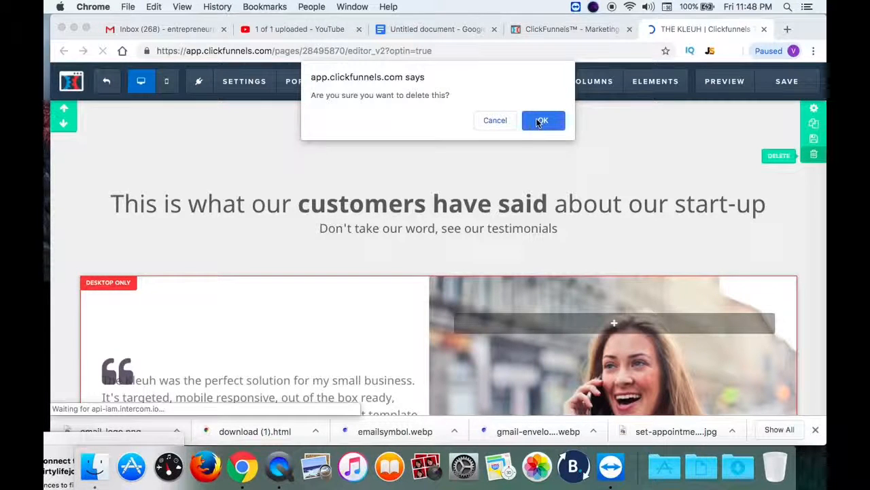
Delete the customer testimonials section, the "Powerful Way To Launch Your Business" section and the copyright footer, leaving the page empty.
{"action": "left_click", "coordinate": [544, 118]}
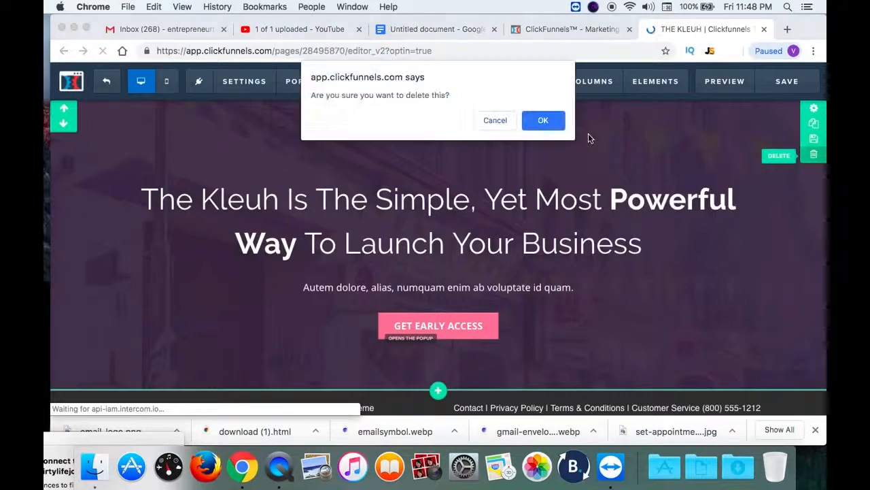
{"action": "left_click", "coordinate": [552, 123]}
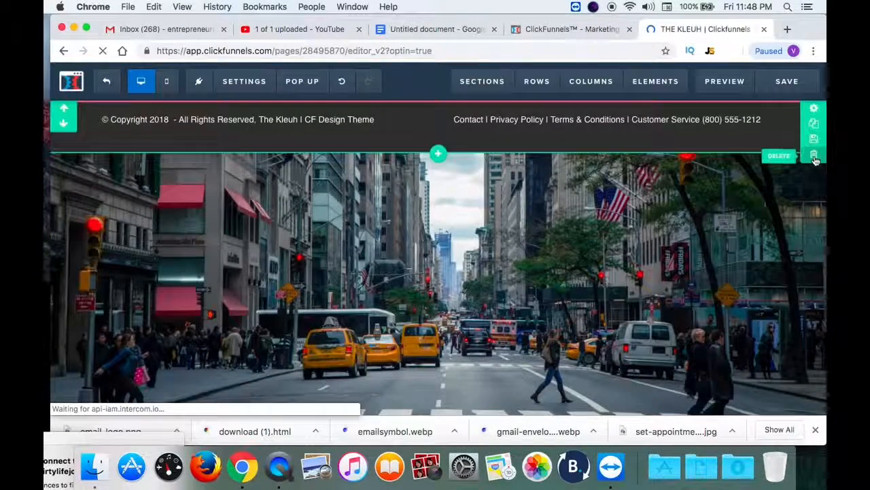
{"action": "left_click", "coordinate": [814, 156]}
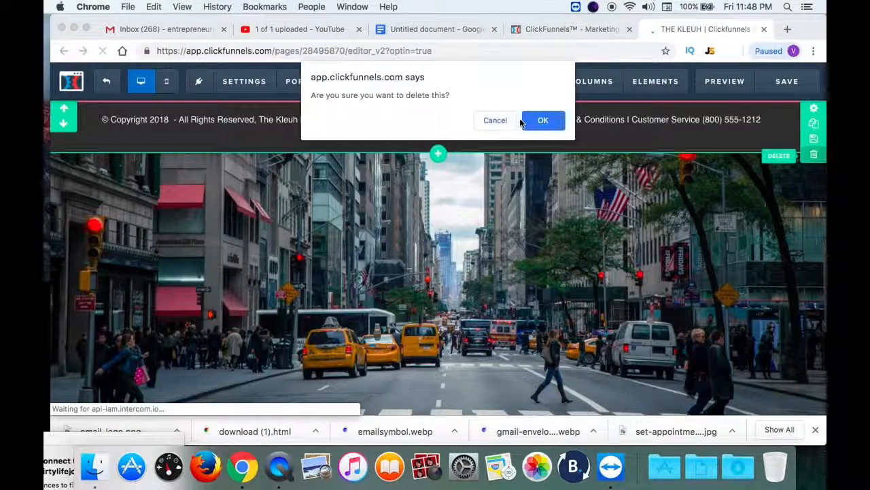
{"action": "left_click", "coordinate": [541, 122]}
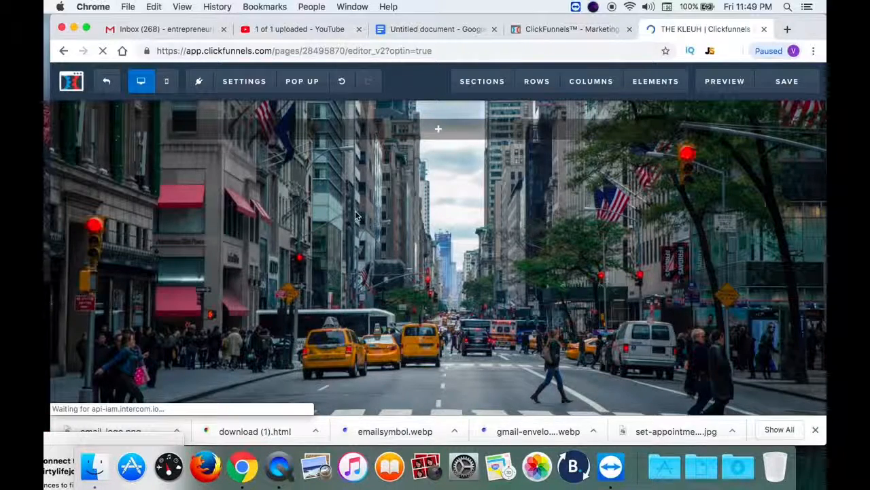
Replace the page's city street background image with the plain white pattern from the Texture & Patterns backgrounds.
{"action": "left_click", "coordinate": [237, 82]}
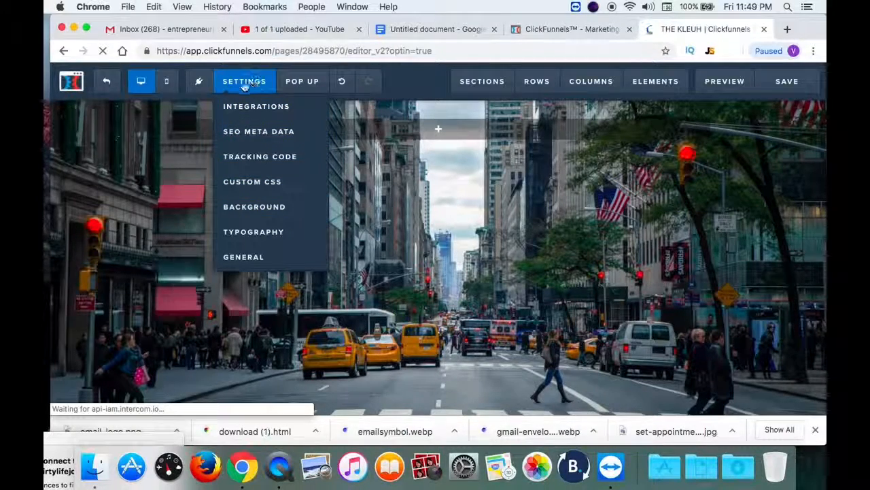
{"action": "left_click", "coordinate": [263, 208]}
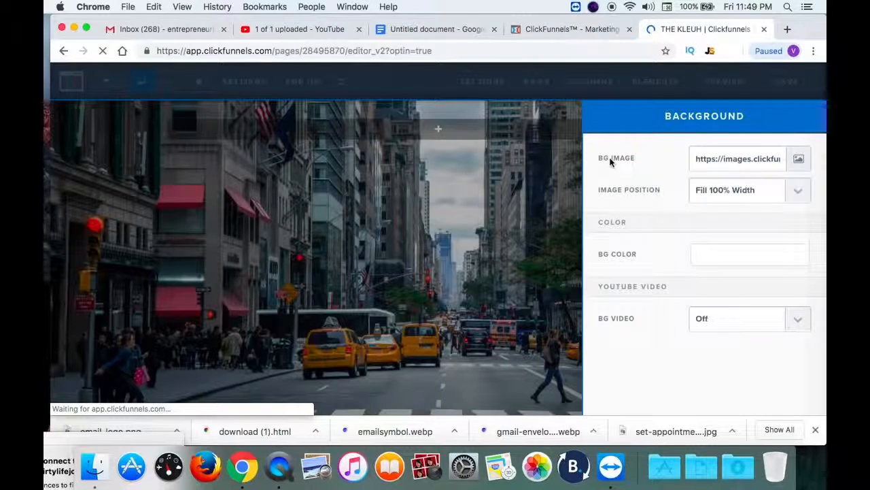
{"action": "left_click", "coordinate": [799, 159]}
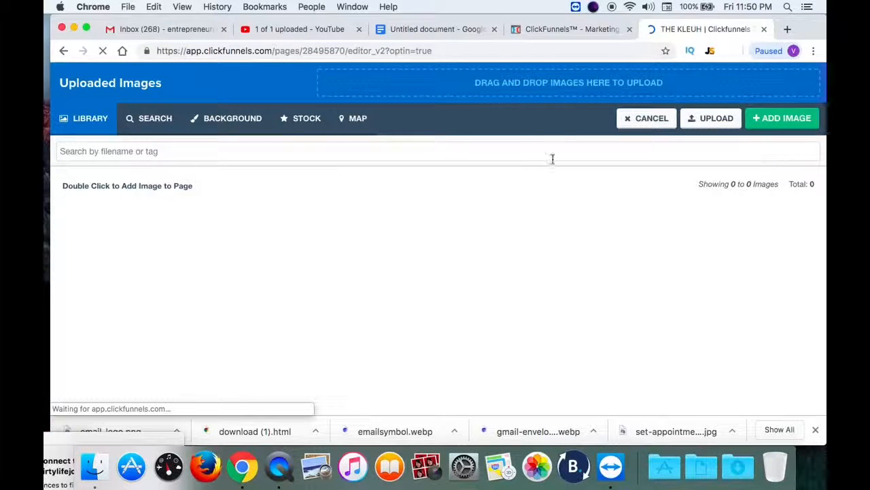
{"action": "left_click", "coordinate": [225, 123]}
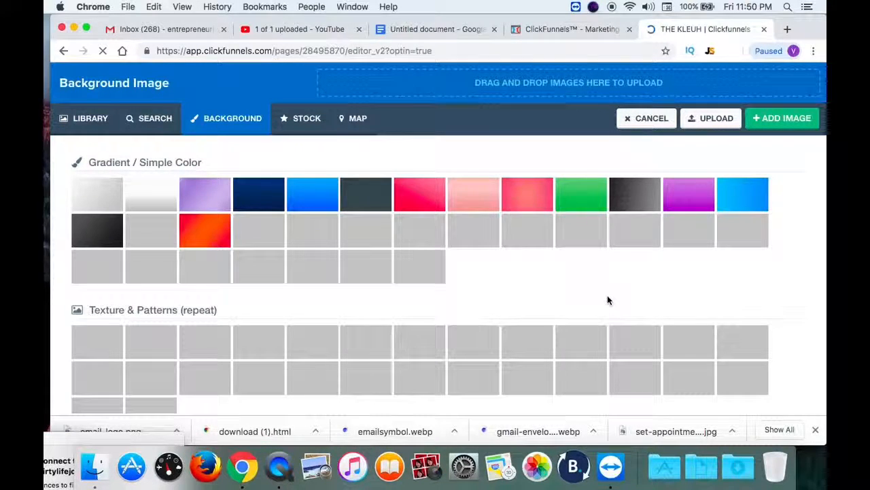
{"action": "left_click", "coordinate": [107, 191]}
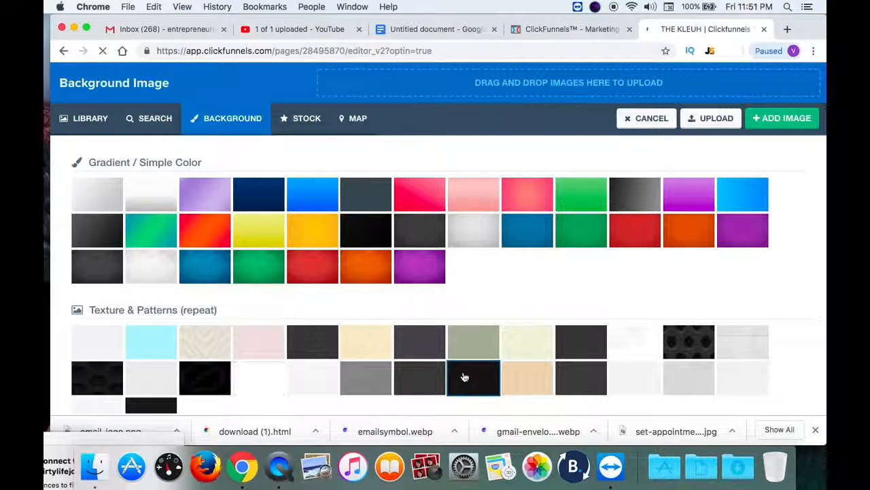
{"action": "left_click", "coordinate": [635, 339]}
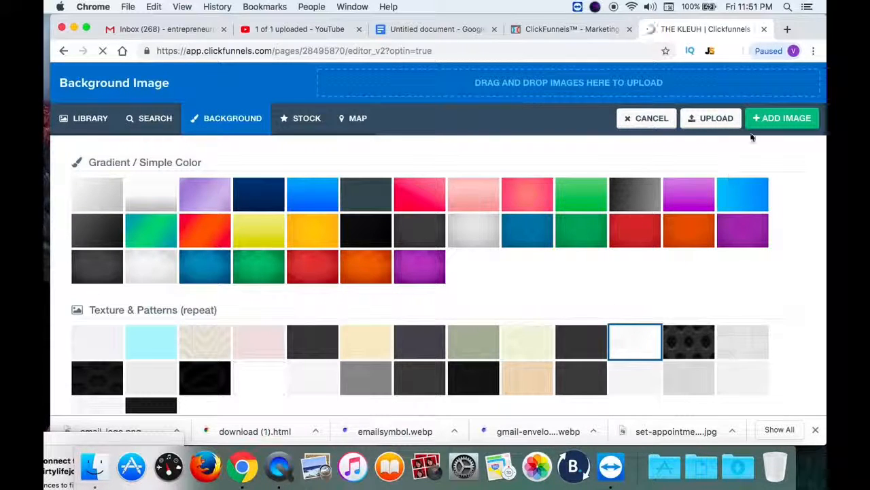
{"action": "left_click", "coordinate": [786, 119]}
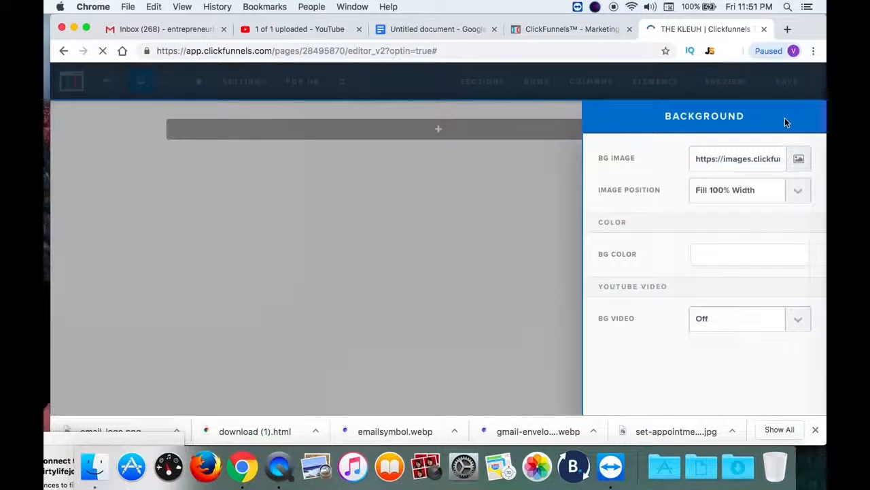
{"action": "left_click", "coordinate": [536, 225]}
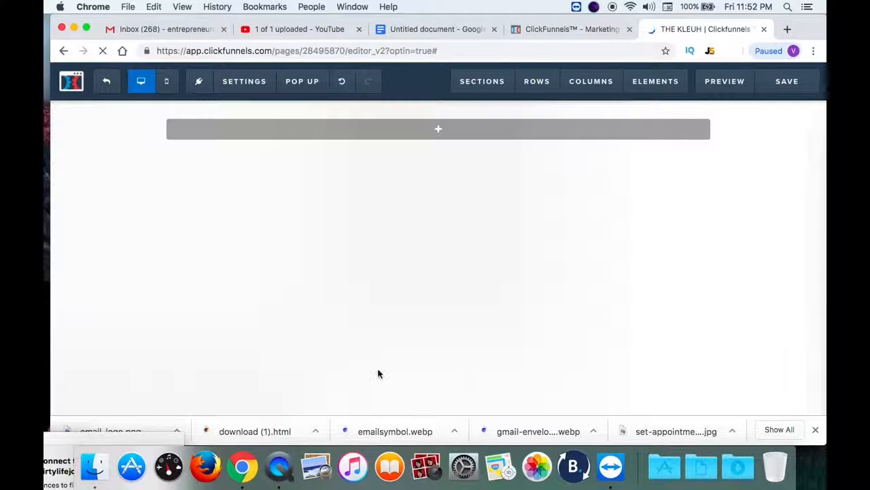
Add a full width section to the empty page and insert a 1 column row in it.
{"action": "mouse_move", "coordinate": [435, 133]}
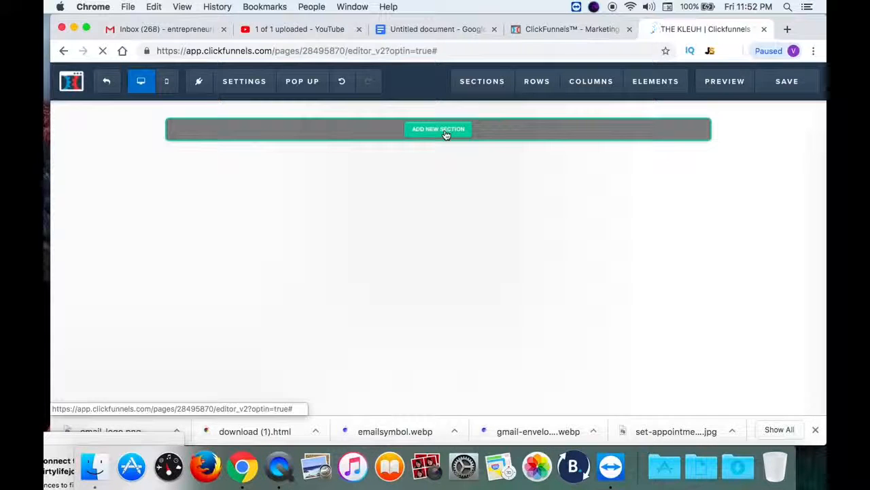
{"action": "left_click", "coordinate": [445, 133]}
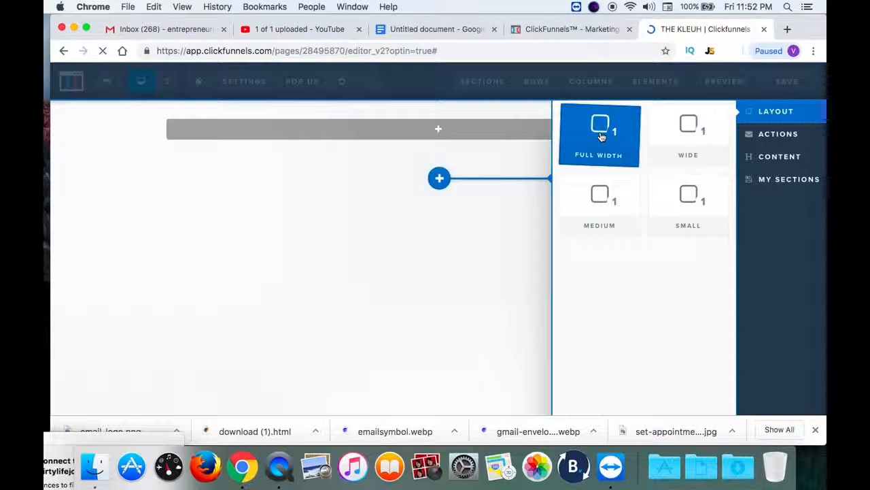
{"action": "left_click", "coordinate": [601, 136]}
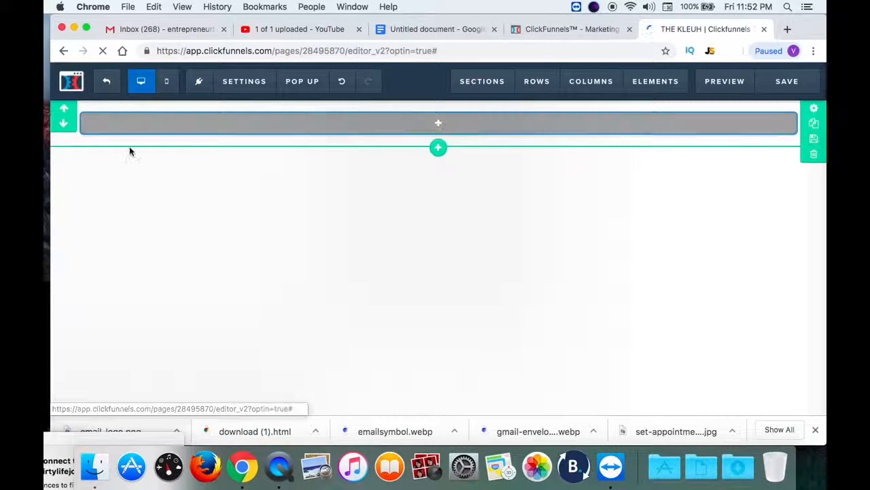
{"action": "mouse_move", "coordinate": [433, 129]}
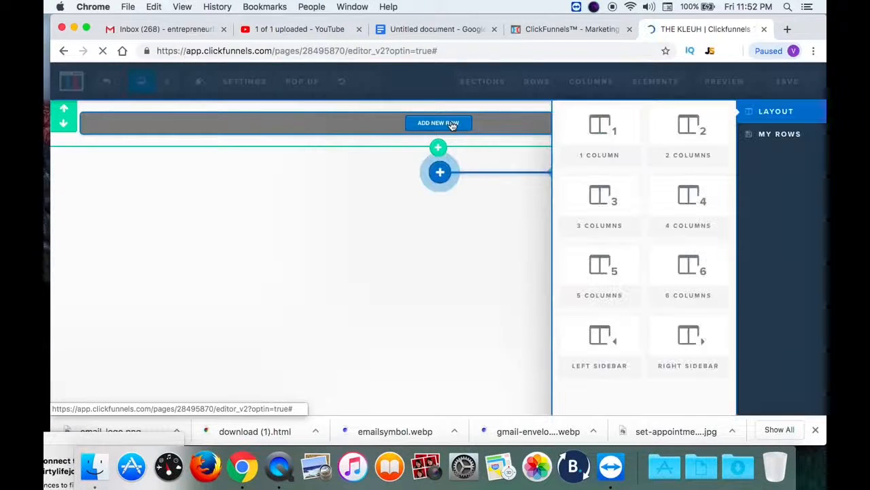
{"action": "left_click", "coordinate": [452, 125]}
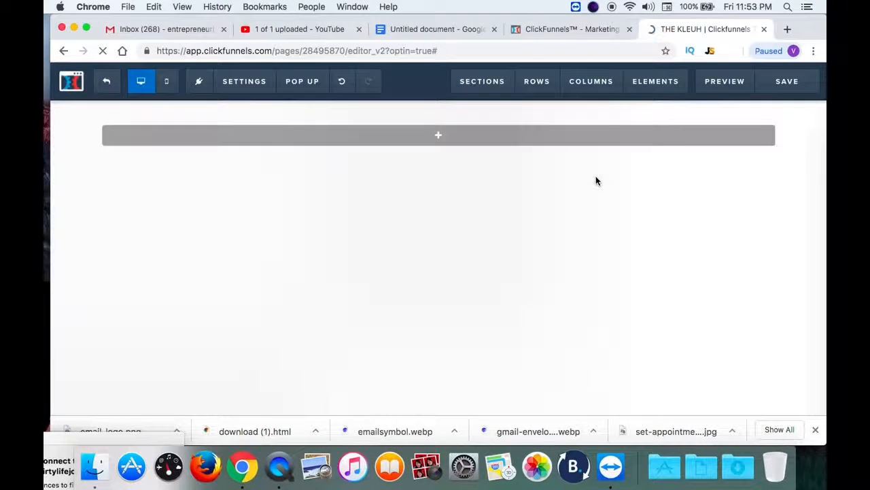
Look through the elements available for the new row, from Text down to Misc Elements, and return to the start of the list.
{"action": "mouse_move", "coordinate": [429, 144]}
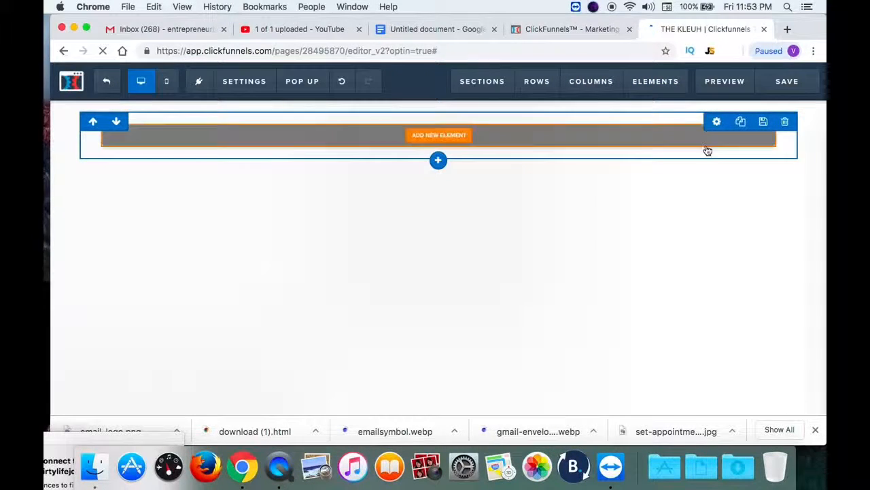
{"action": "left_click", "coordinate": [449, 137]}
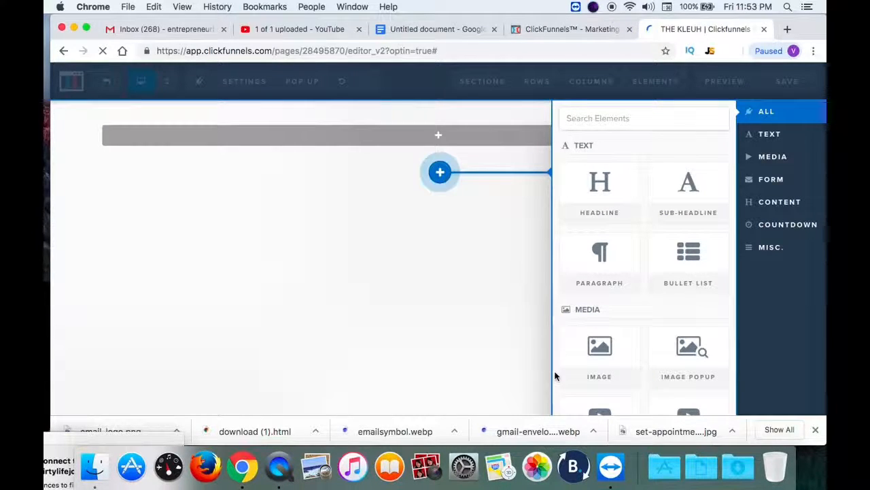
{"action": "scroll", "coordinate": [555, 376], "scroll_direction": "down", "scroll_amount": 5}
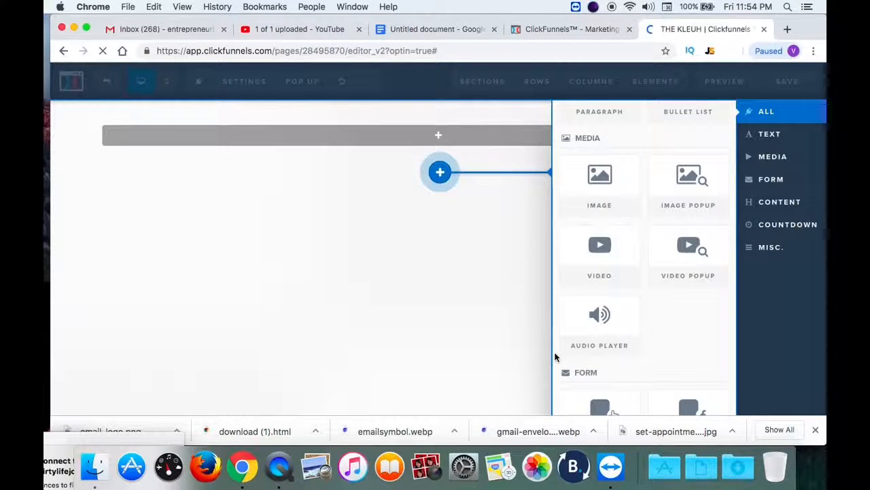
{"action": "scroll", "coordinate": [554, 356], "scroll_direction": "down", "scroll_amount": 1}
{"action": "scroll", "coordinate": [555, 357], "scroll_direction": "down", "scroll_amount": 5}
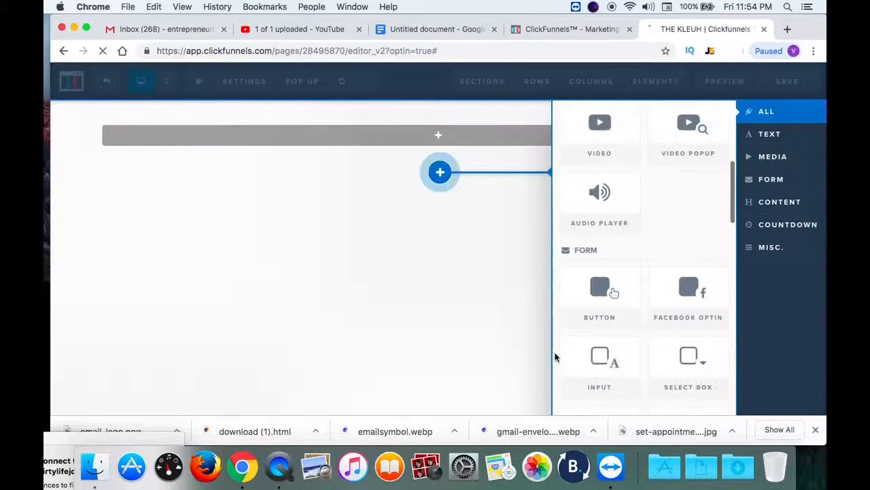
{"action": "scroll", "coordinate": [555, 356], "scroll_direction": "down", "scroll_amount": 1}
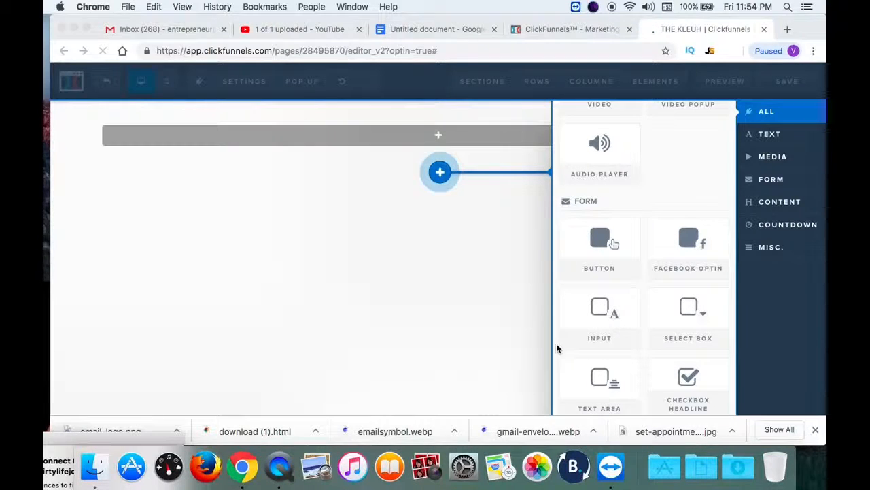
{"action": "scroll", "coordinate": [556, 351], "scroll_direction": "down", "scroll_amount": 3}
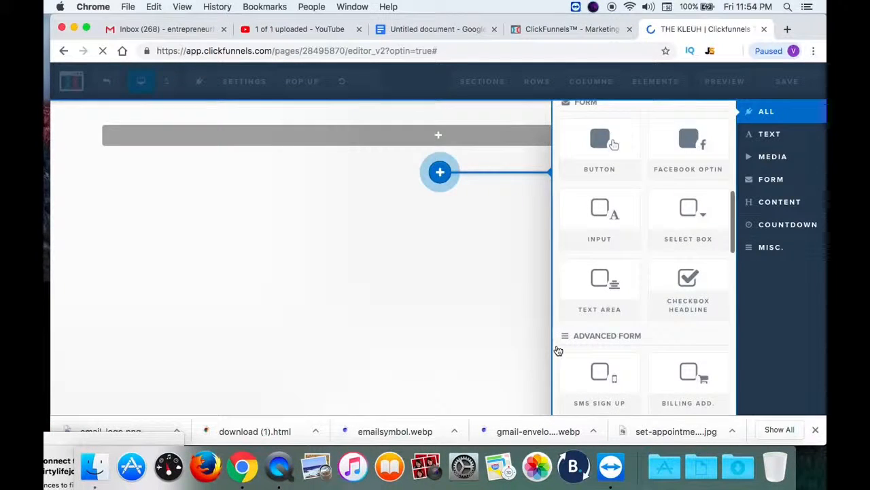
{"action": "scroll", "coordinate": [556, 350], "scroll_direction": "down", "scroll_amount": 1}
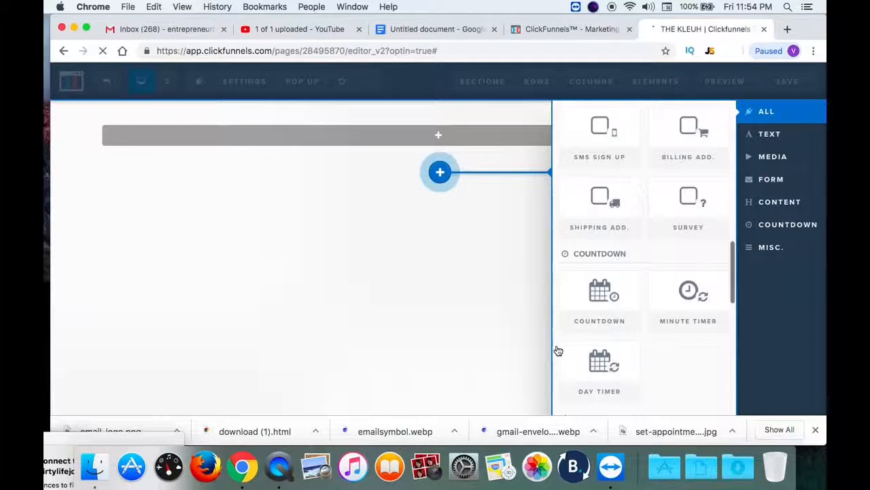
{"action": "scroll", "coordinate": [557, 350], "scroll_direction": "down", "scroll_amount": 1}
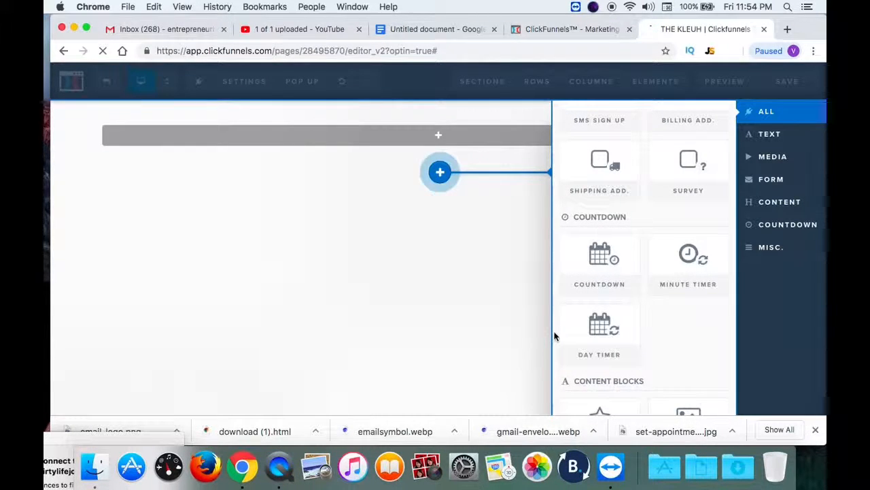
{"action": "scroll", "coordinate": [555, 335], "scroll_direction": "down", "scroll_amount": 5}
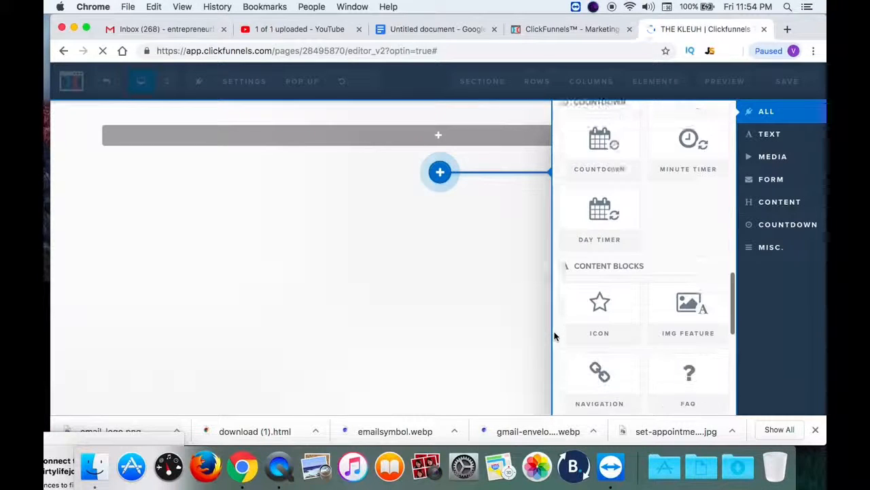
{"action": "scroll", "coordinate": [554, 336], "scroll_direction": "down", "scroll_amount": 1}
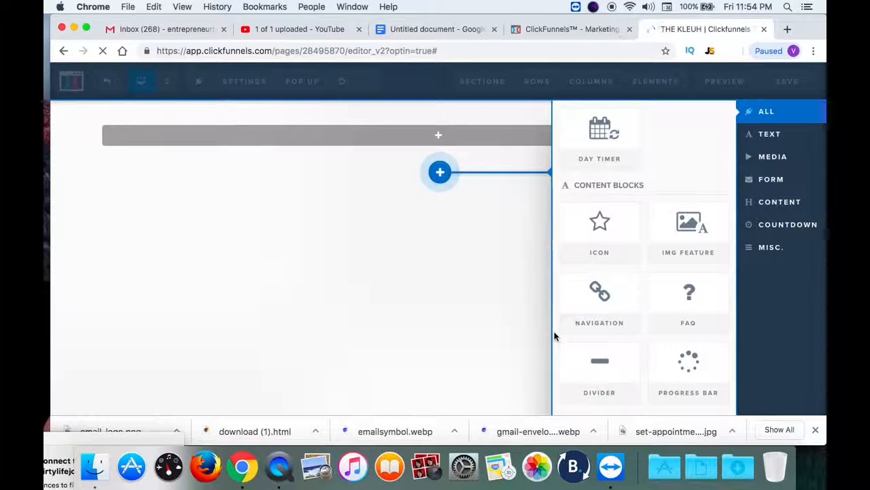
{"action": "scroll", "coordinate": [554, 336], "scroll_direction": "down", "scroll_amount": 1}
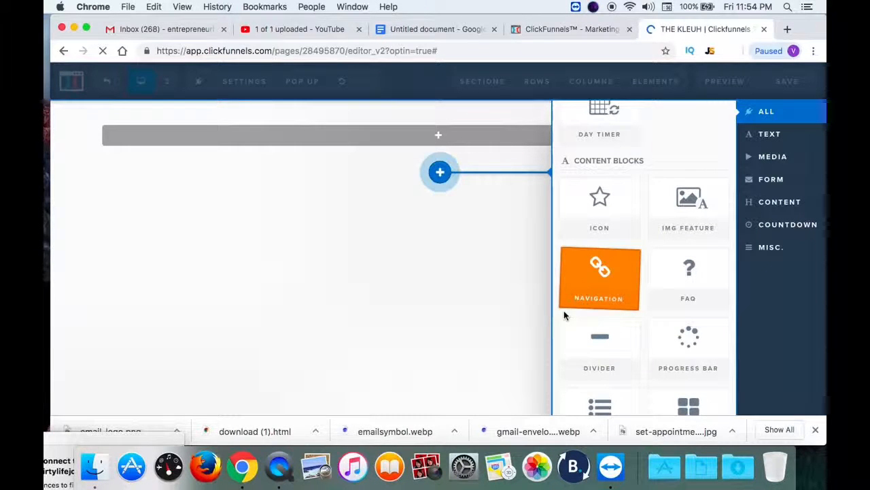
{"action": "scroll", "coordinate": [558, 319], "scroll_direction": "down", "scroll_amount": 1}
{"action": "scroll", "coordinate": [554, 320], "scroll_direction": "down", "scroll_amount": 5}
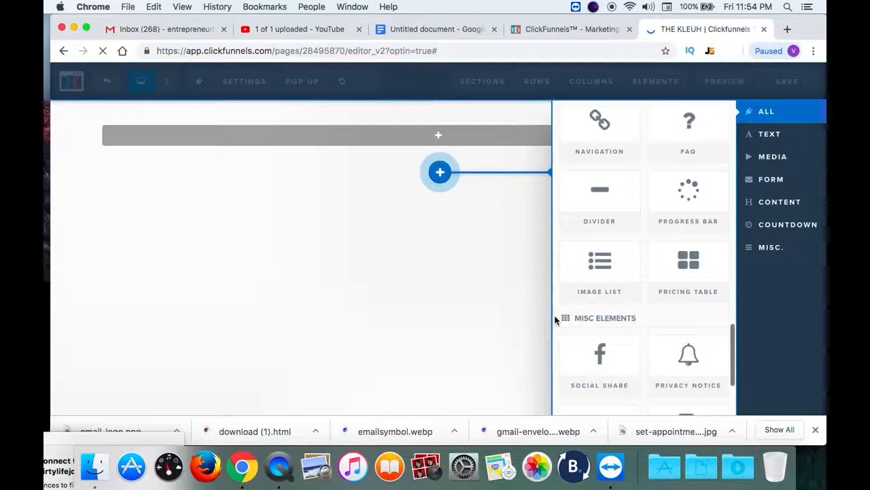
{"action": "scroll", "coordinate": [555, 319], "scroll_direction": "down", "scroll_amount": 6}
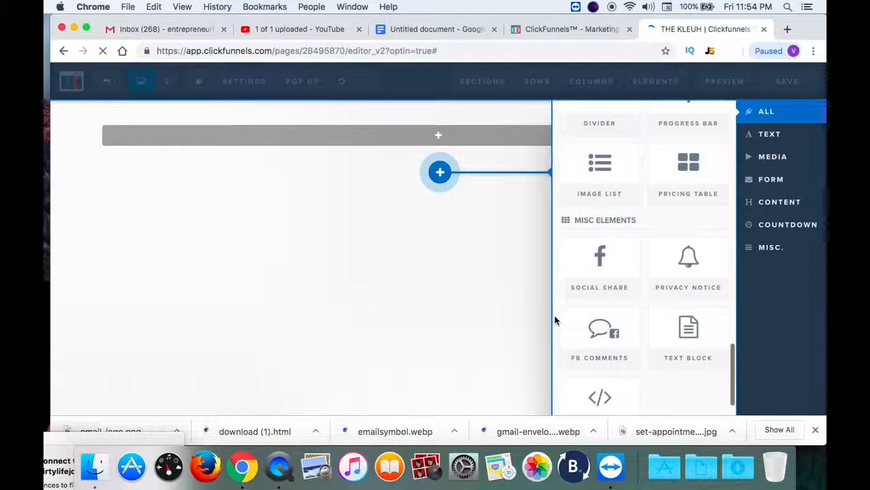
{"action": "scroll", "coordinate": [555, 320], "scroll_direction": "up", "scroll_amount": 5}
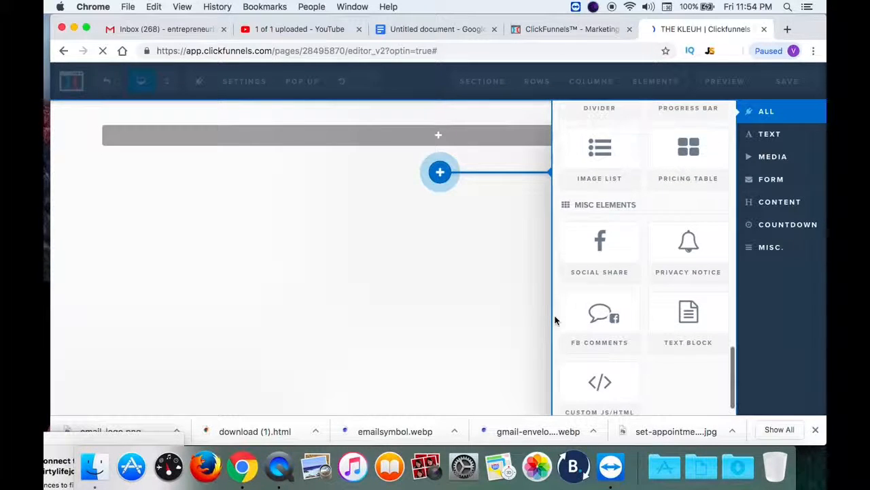
{"action": "scroll", "coordinate": [554, 320], "scroll_direction": "up", "scroll_amount": 8}
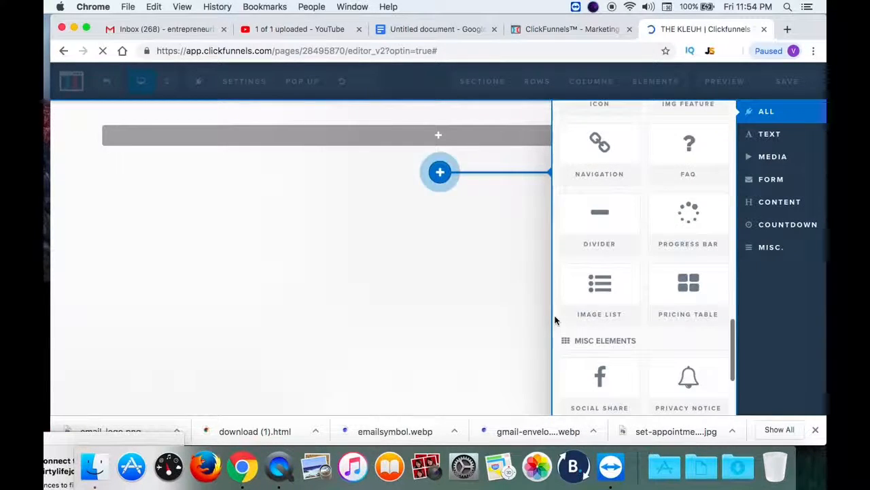
{"action": "scroll", "coordinate": [555, 320], "scroll_direction": "up", "scroll_amount": 15}
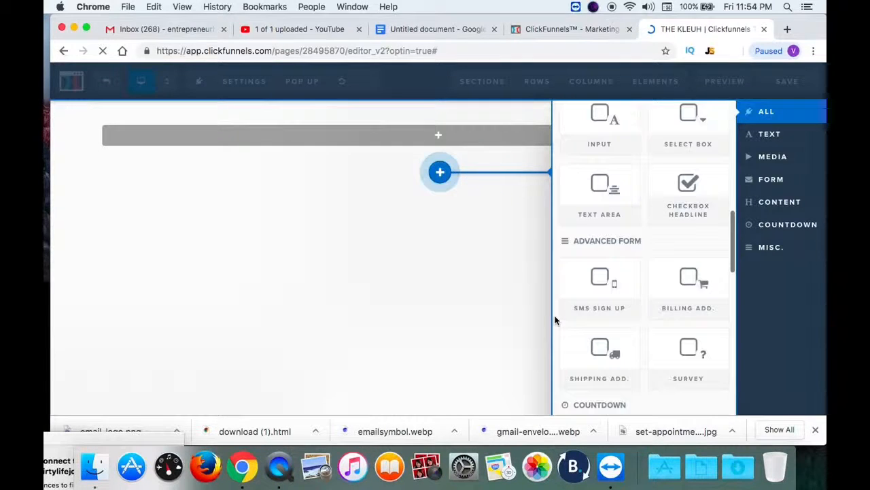
{"action": "scroll", "coordinate": [555, 320], "scroll_direction": "up", "scroll_amount": 15}
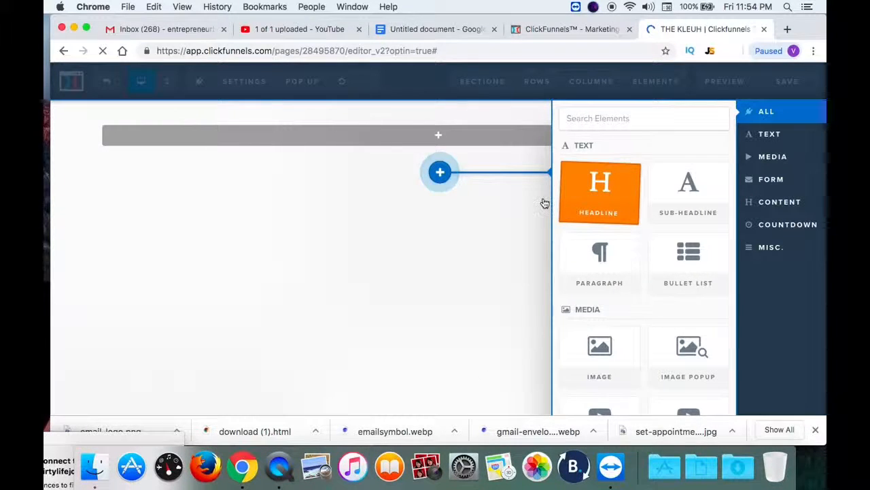
Add a Headline element to the empty row of the full width section.
{"action": "left_click_drag", "start_coordinate": [467, 197], "coordinate": [447, 181]}
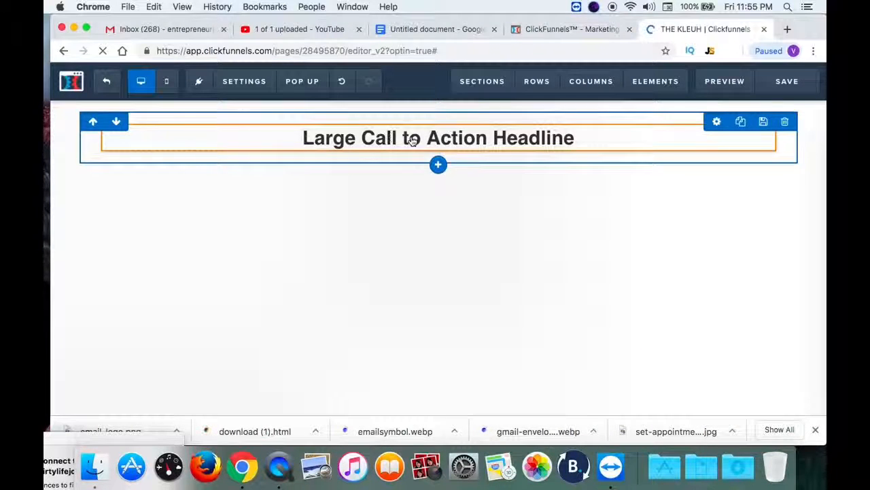
{"action": "left_click", "coordinate": [483, 140]}
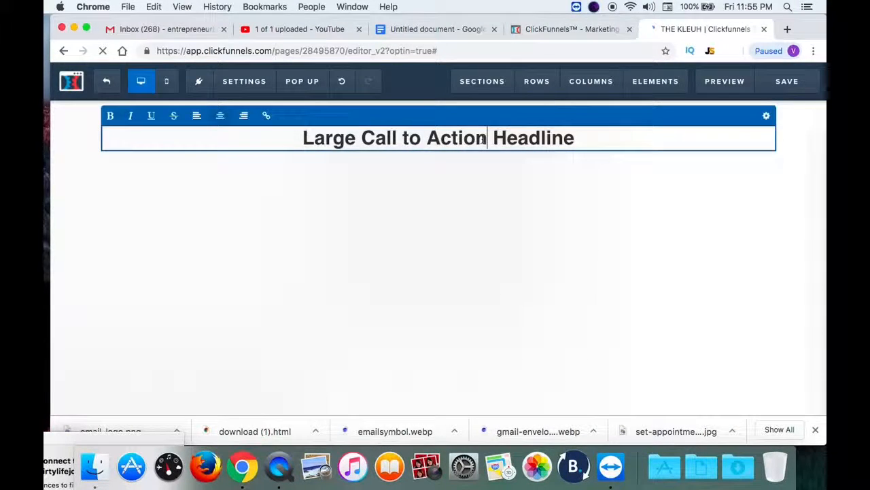
{"action": "triple_click", "coordinate": [496, 141]}
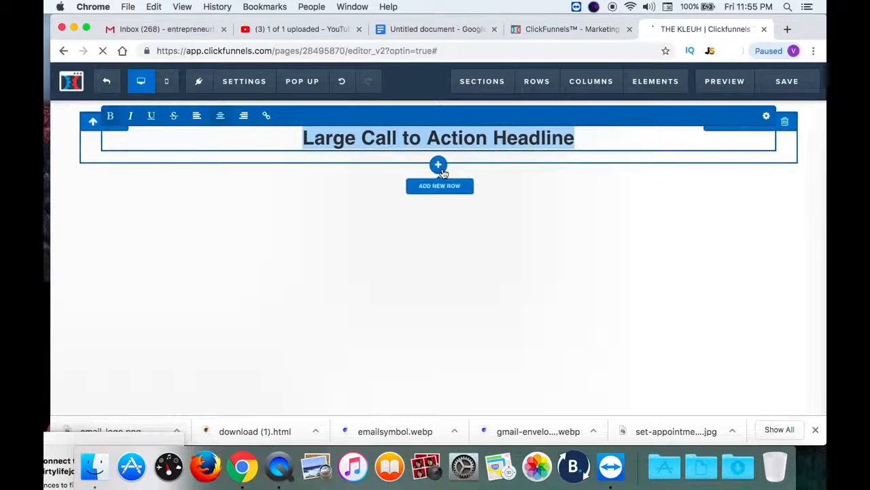
{"action": "left_click", "coordinate": [413, 145]}
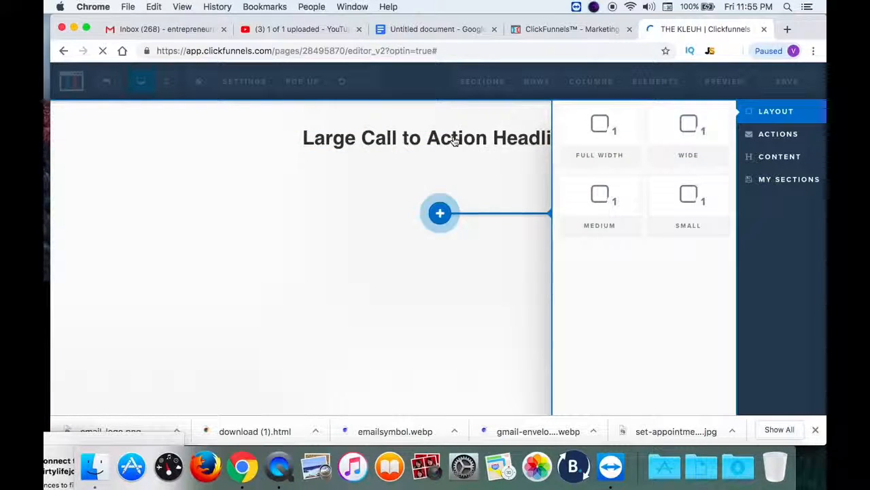
{"action": "left_click", "coordinate": [219, 179]}
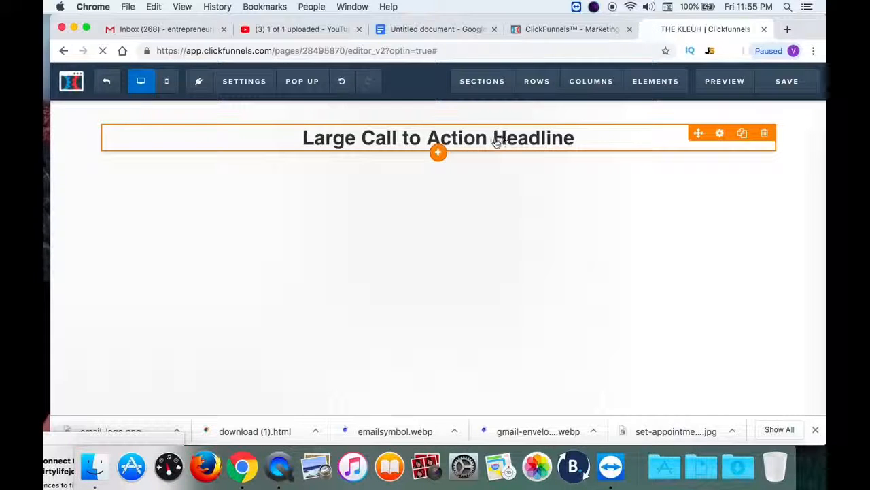
Add a Sub-Headline element under the headline and insert a 2 column row below that row.
{"action": "left_click", "coordinate": [440, 155]}
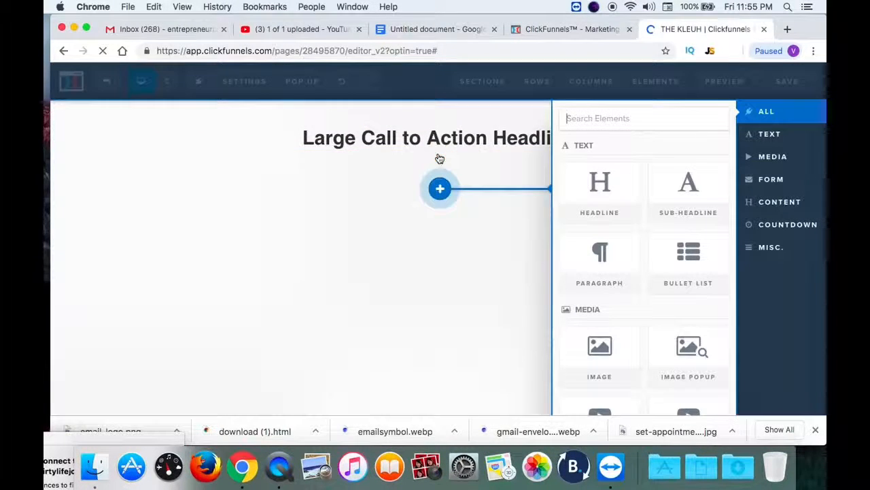
{"action": "left_click", "coordinate": [688, 187]}
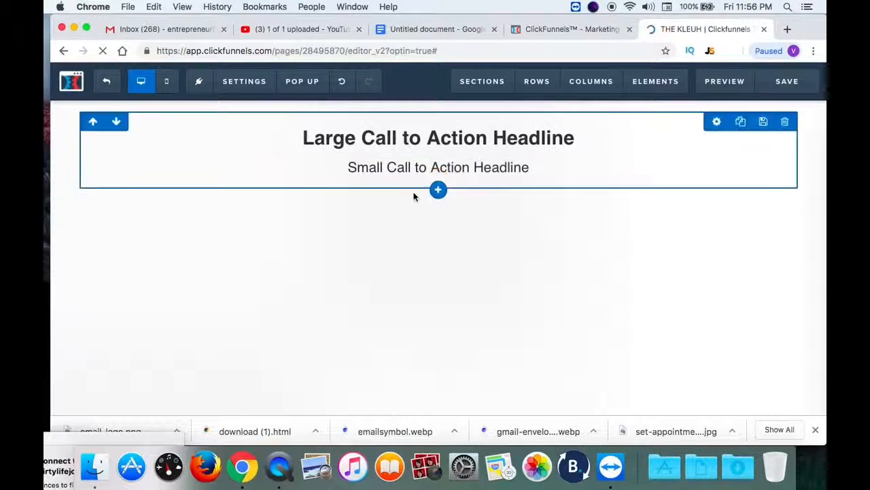
{"action": "mouse_move", "coordinate": [439, 190]}
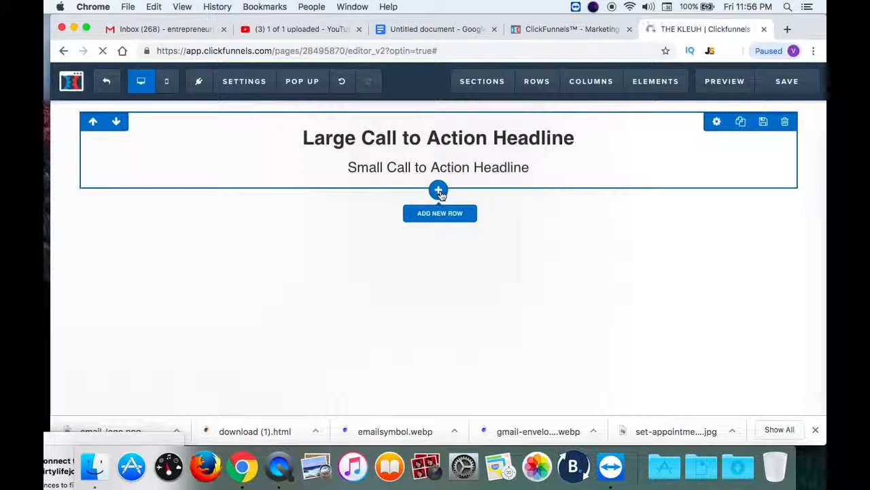
{"action": "left_click", "coordinate": [439, 191]}
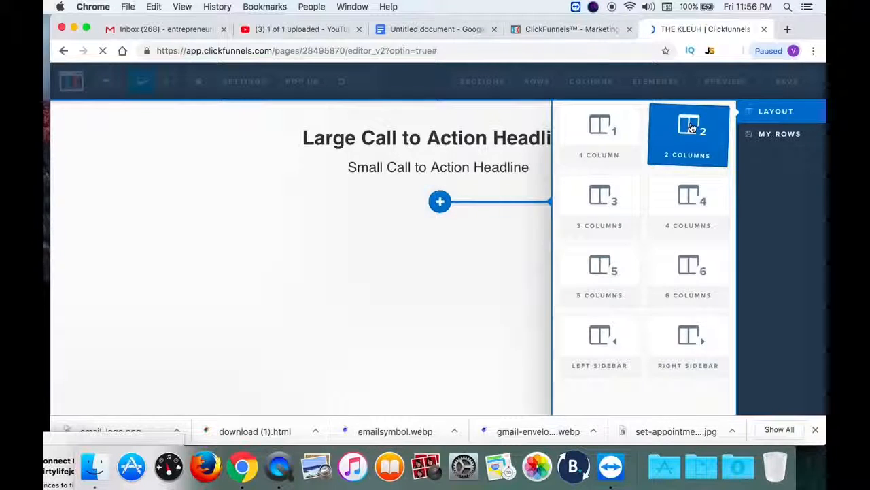
{"action": "left_click", "coordinate": [690, 126]}
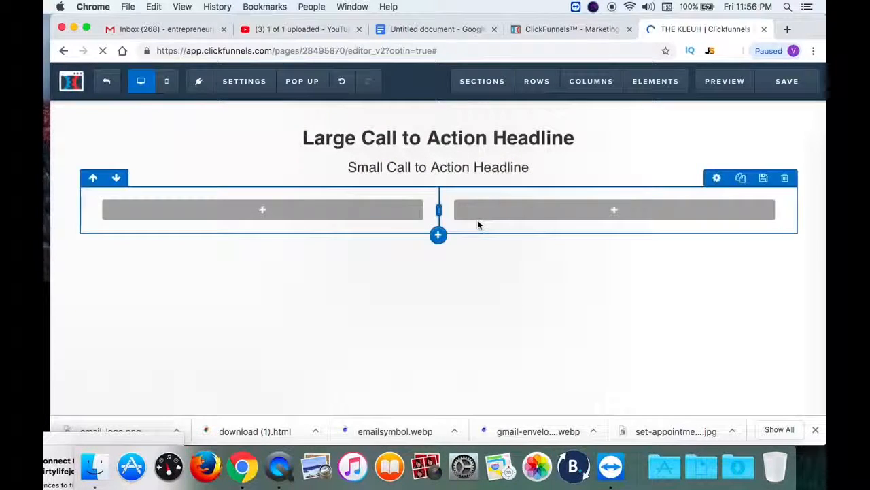
Add an Image element to the left column of the new 2 column row.
{"action": "left_click", "coordinate": [270, 213]}
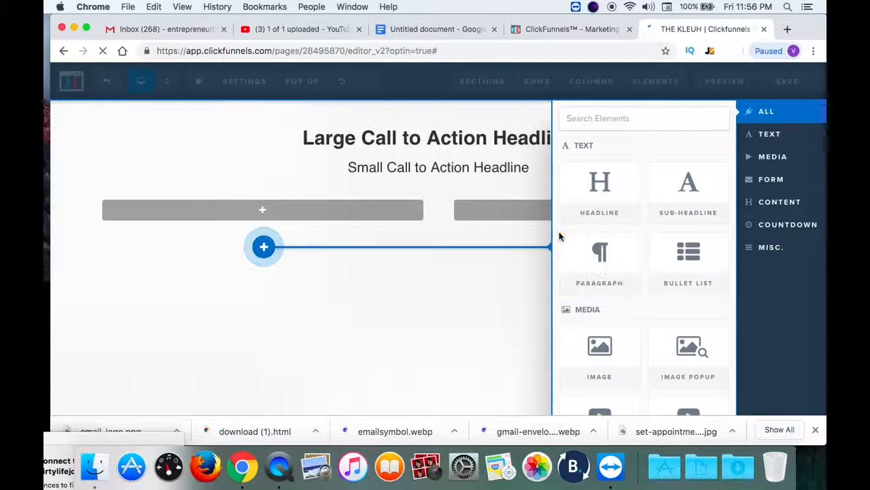
{"action": "scroll", "coordinate": [556, 233], "scroll_direction": "down", "scroll_amount": 2}
{"action": "scroll", "coordinate": [557, 233], "scroll_direction": "down", "scroll_amount": 2}
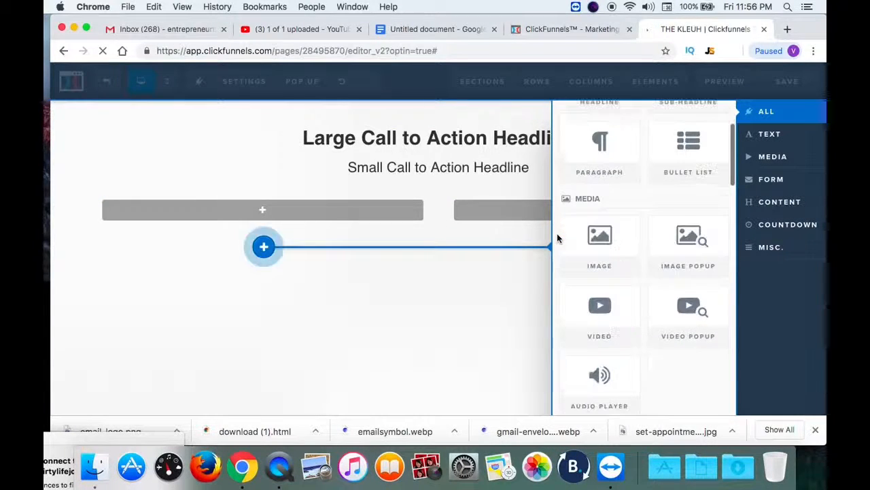
{"action": "left_click", "coordinate": [605, 243]}
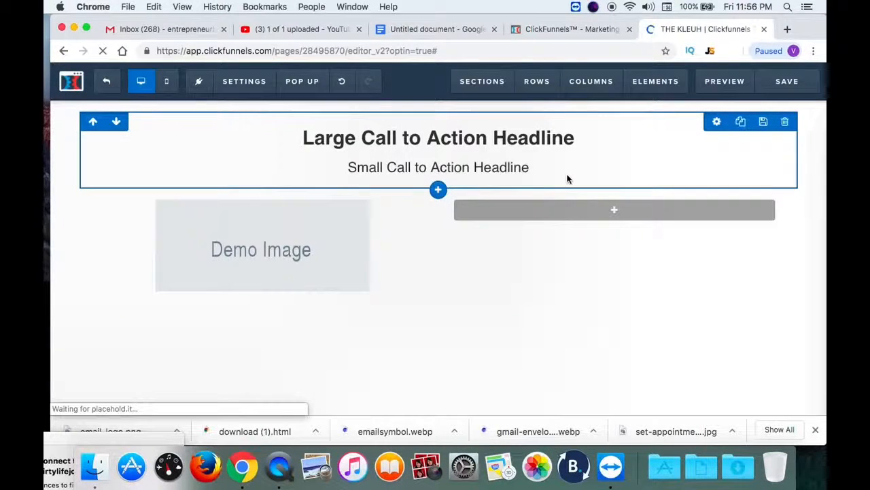
Search Google Images for hairdresser in a new browser tab and capture a screenshot of the first picture.
{"action": "left_click", "coordinate": [787, 31]}
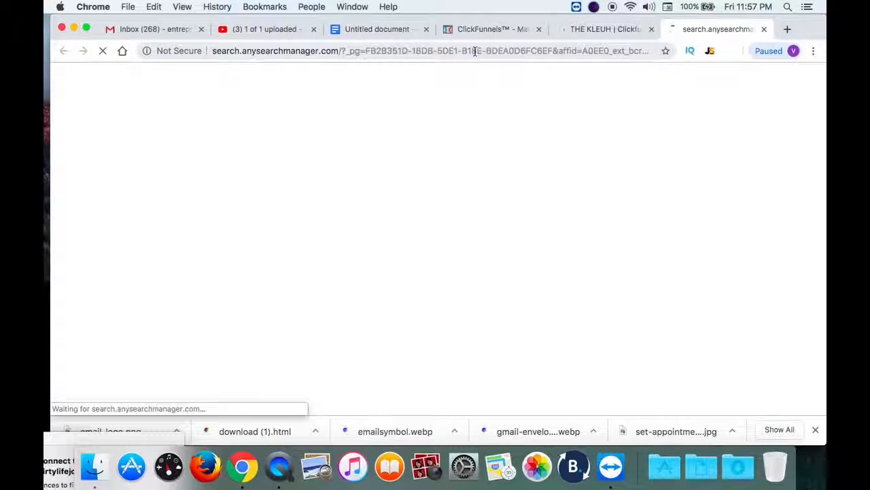
{"action": "left_click", "coordinate": [476, 51]}
{"action": "type", "text": "go"}
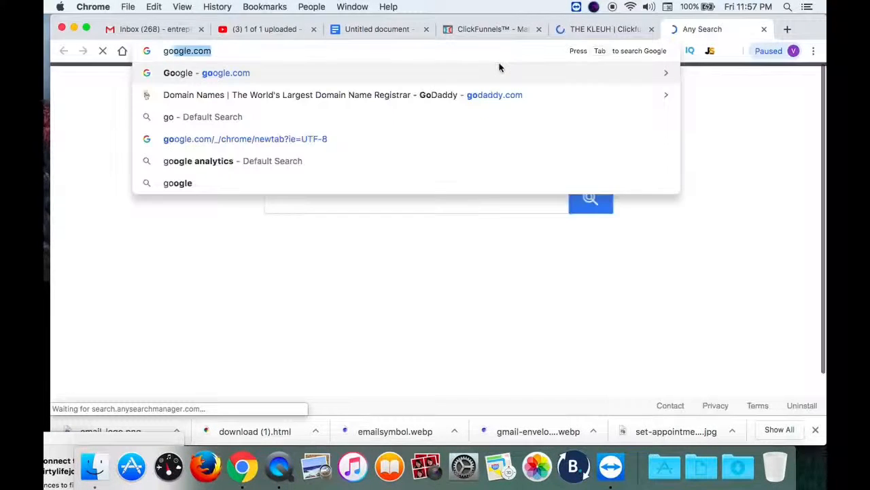
{"action": "key", "text": "Return"}
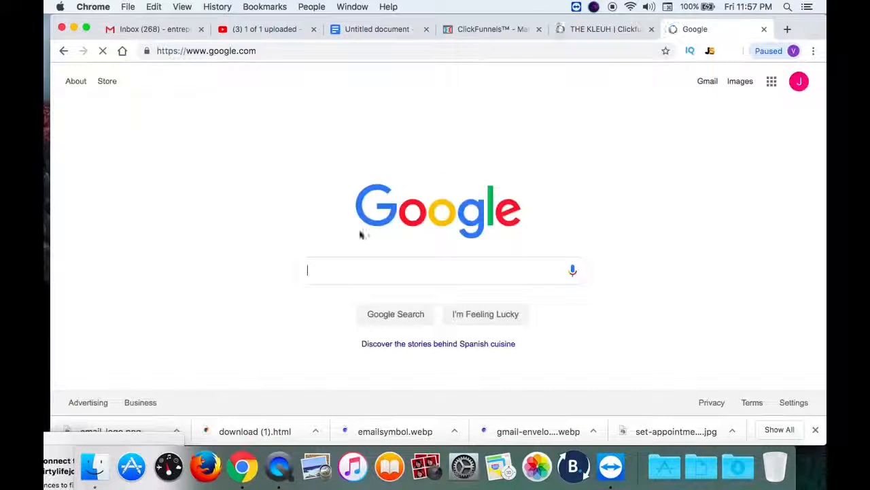
{"action": "type", "text": "h"}
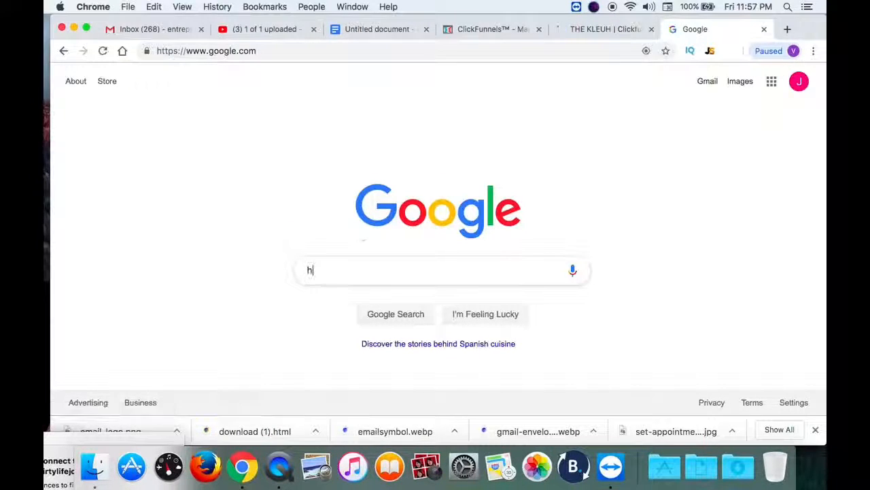
{"action": "type", "text": "iardres"}
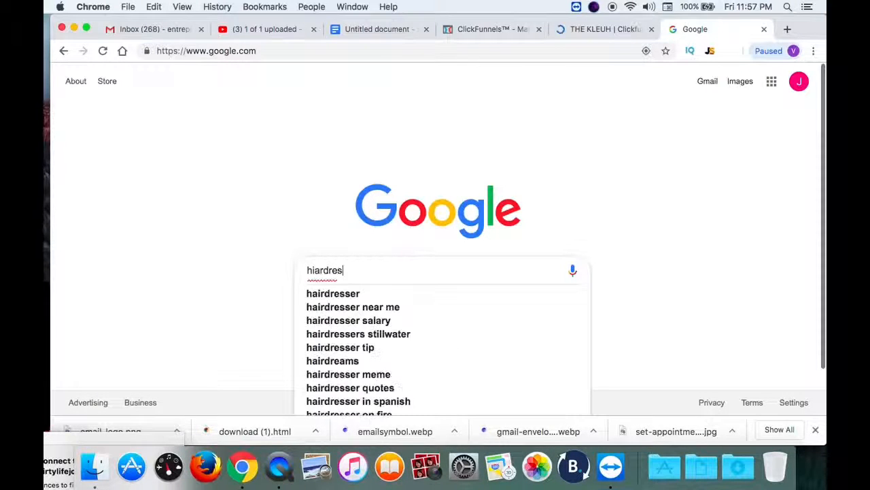
{"action": "left_click", "coordinate": [332, 294]}
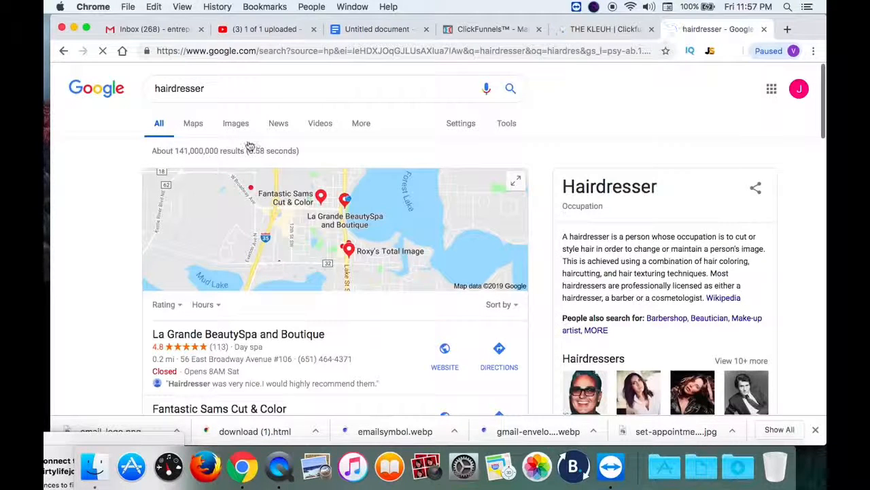
{"action": "left_click", "coordinate": [238, 125]}
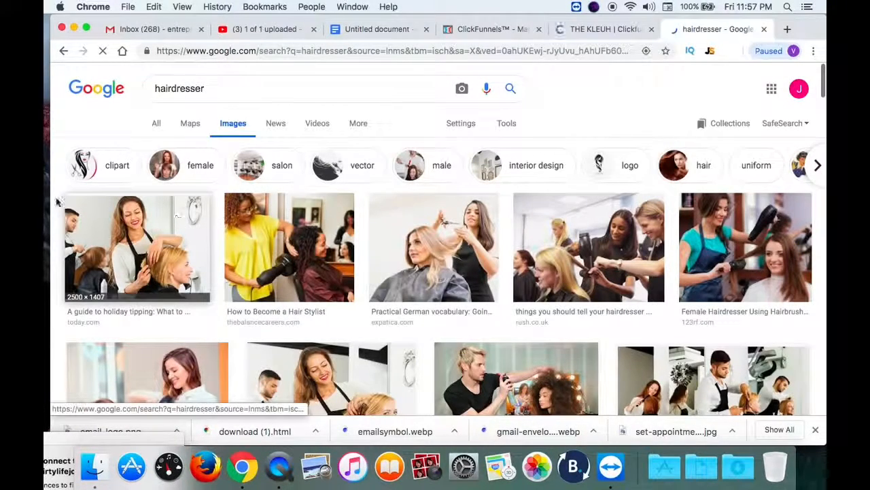
{"action": "key", "text": "super+shift+4"}
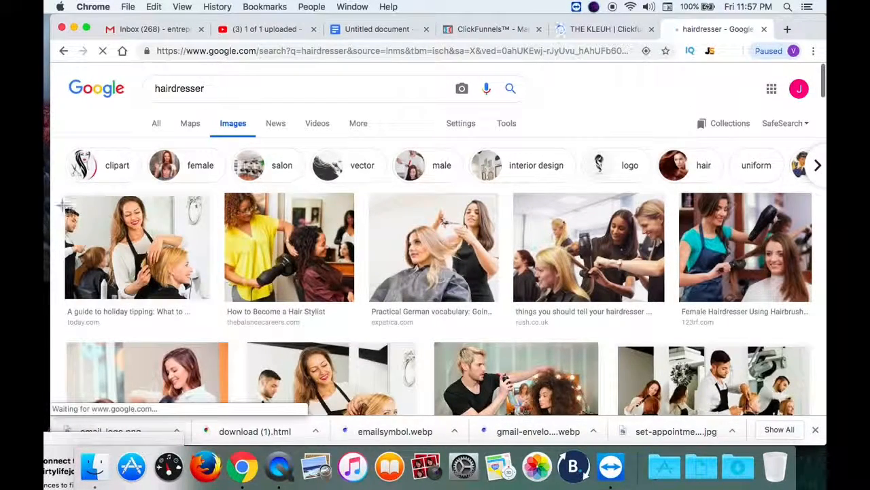
{"action": "left_click_drag", "start_coordinate": [66, 199], "coordinate": [211, 299]}
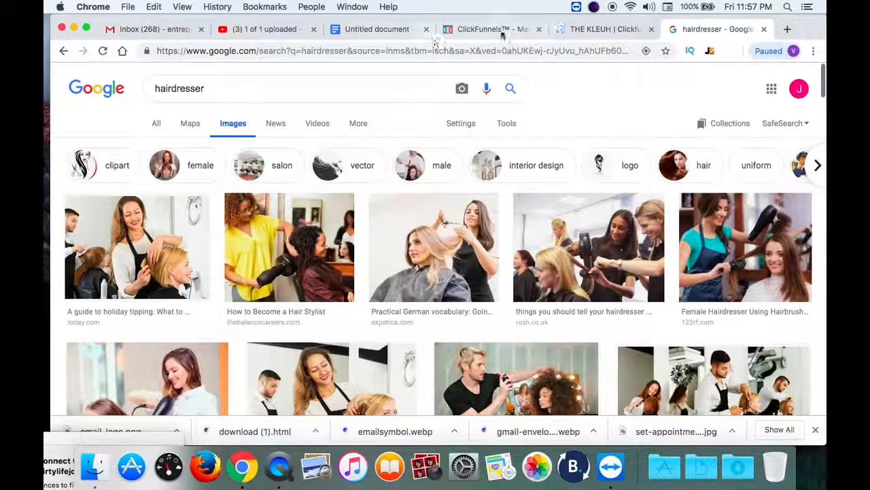
Back in the ClickFunnels editor, upload the Desktop file Screen Shot 2019-04-26 at 11.57.26 PM for the demo image element.
{"action": "left_click", "coordinate": [581, 29]}
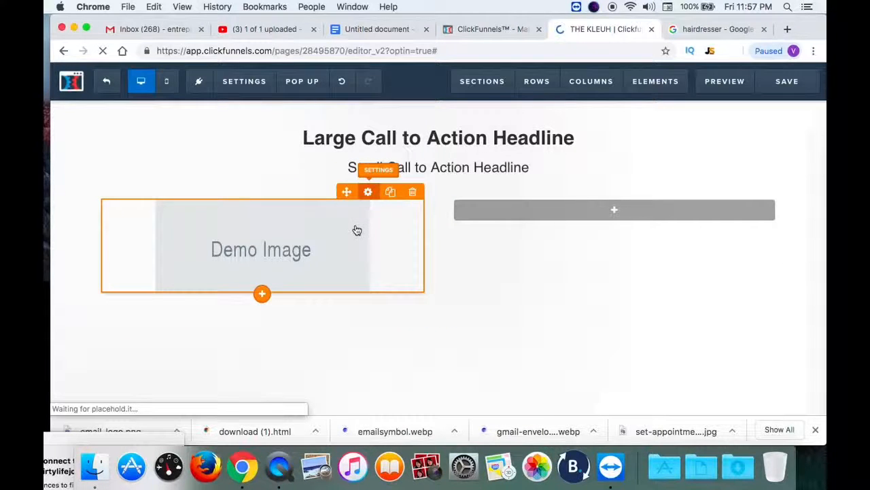
{"action": "left_click", "coordinate": [367, 192]}
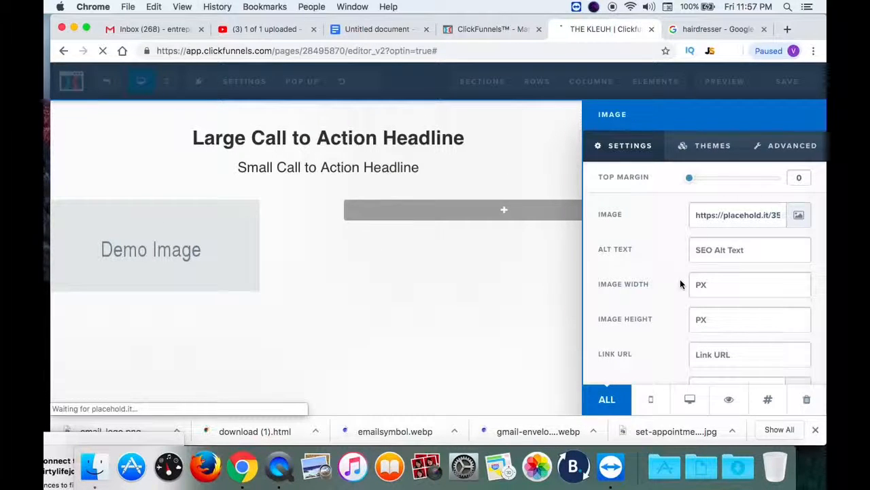
{"action": "left_click", "coordinate": [799, 216]}
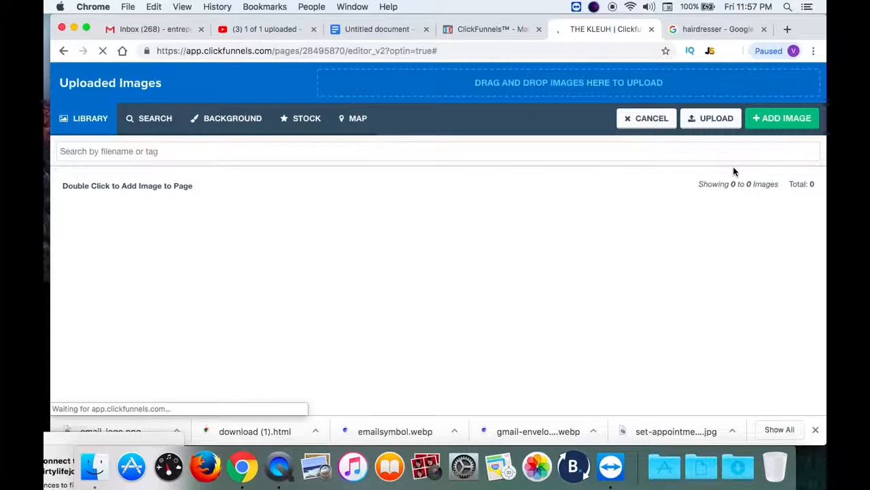
{"action": "left_click", "coordinate": [715, 119]}
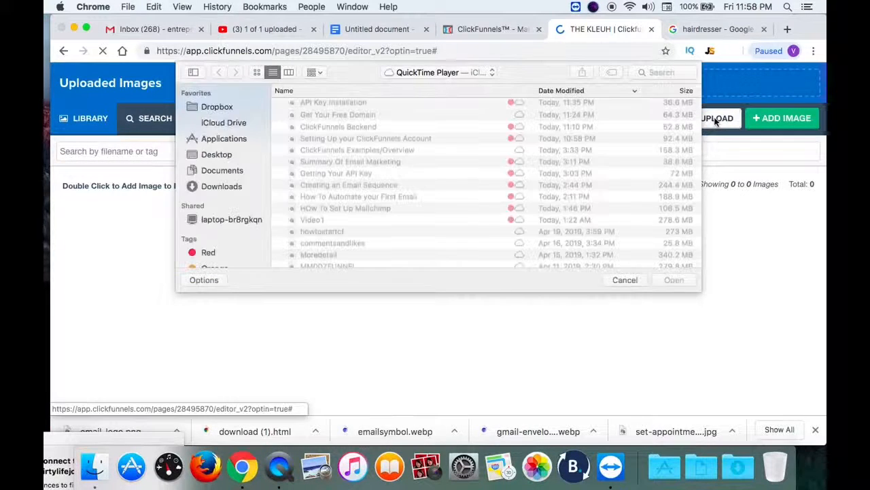
{"action": "left_click", "coordinate": [492, 72]}
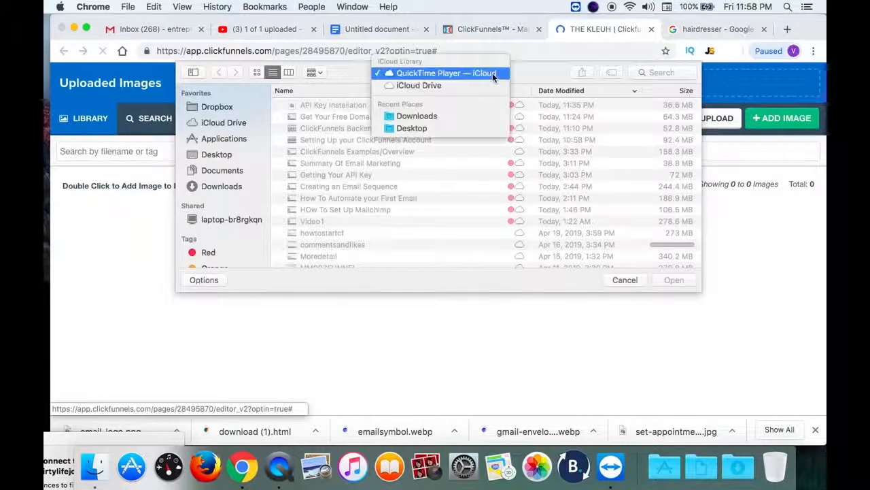
{"action": "left_click", "coordinate": [448, 132]}
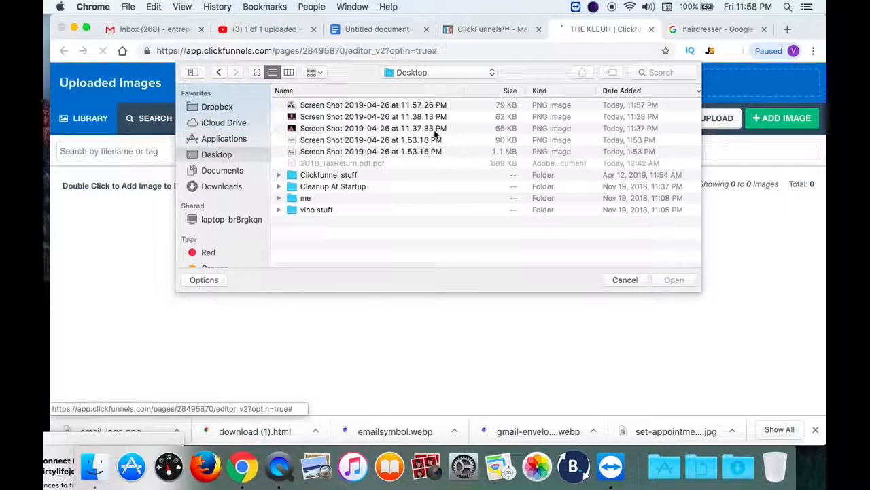
{"action": "left_click", "coordinate": [336, 105]}
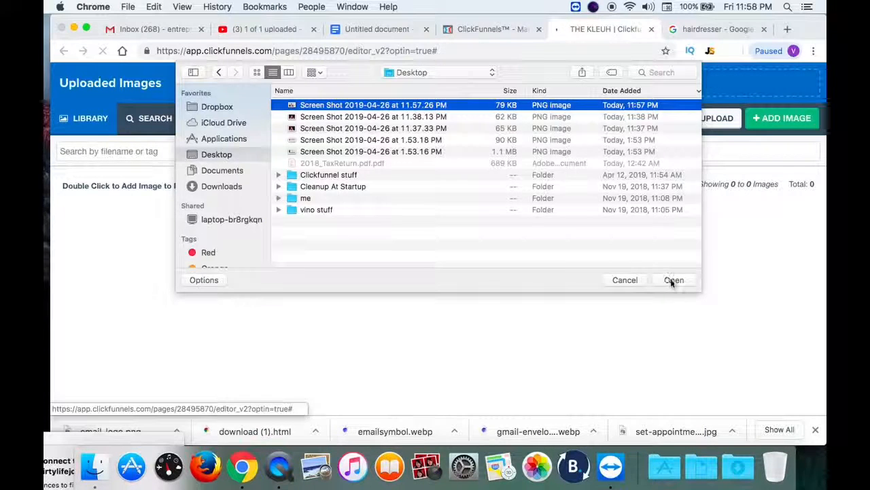
{"action": "left_click", "coordinate": [673, 280]}
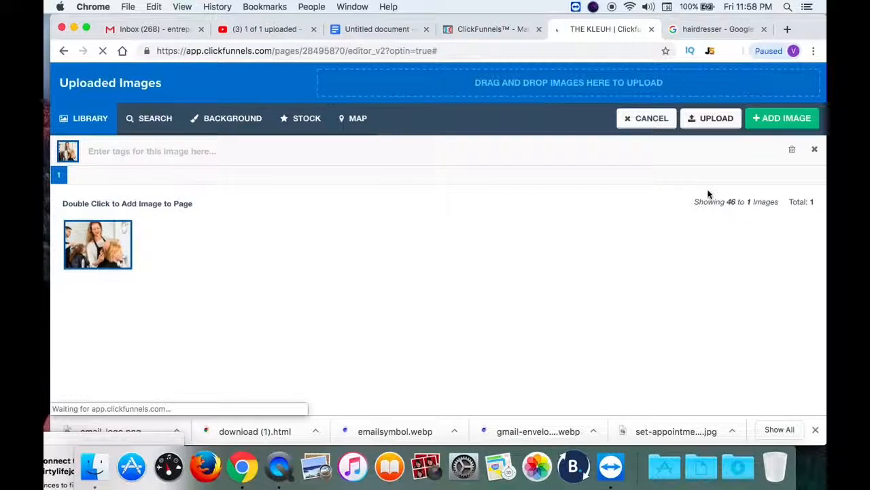
Replace the demo image with the uploaded hairdresser picture and set its image width to 500 px.
{"action": "left_click", "coordinate": [768, 122]}
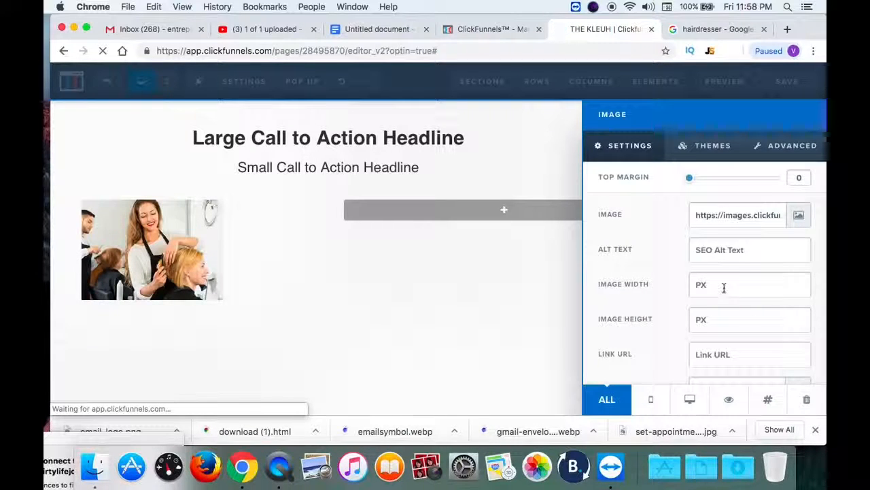
{"action": "left_click", "coordinate": [744, 293]}
{"action": "type", "text": "500"}
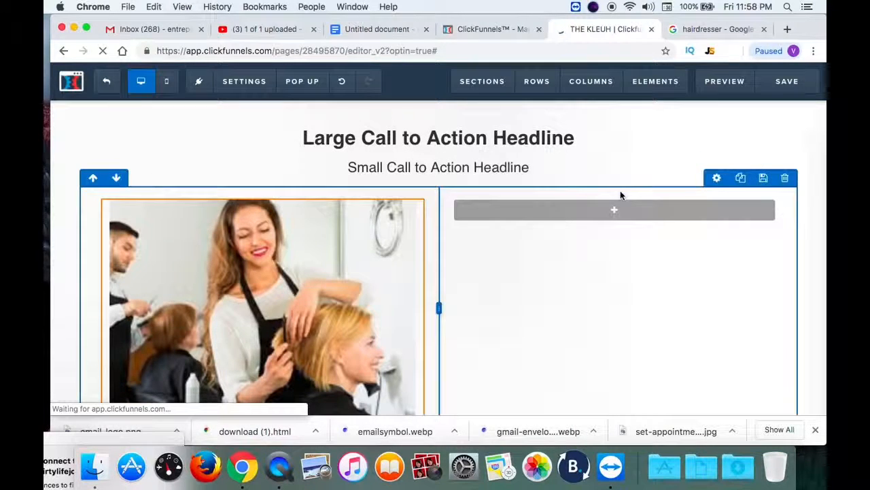
Add a Headline element to the empty right column and a Sub-Headline element beneath it.
{"action": "mouse_move", "coordinate": [610, 220]}
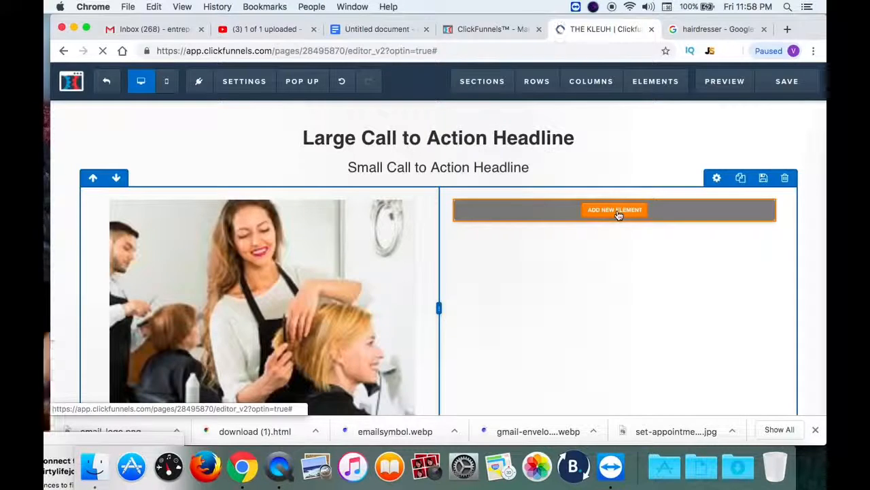
{"action": "left_click", "coordinate": [618, 214]}
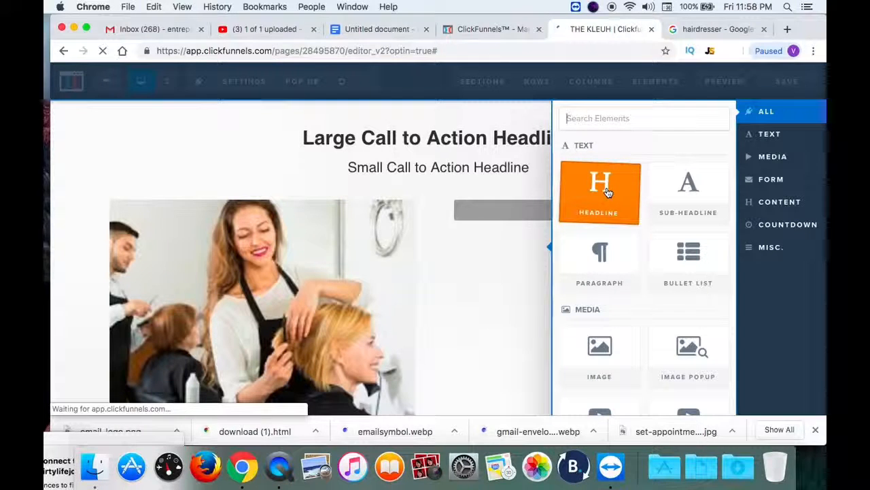
{"action": "left_click", "coordinate": [608, 192]}
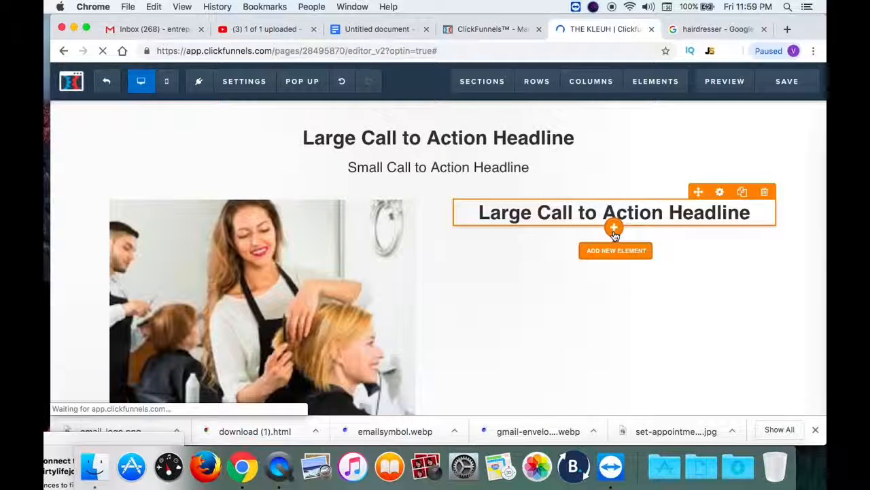
{"action": "left_click", "coordinate": [615, 231]}
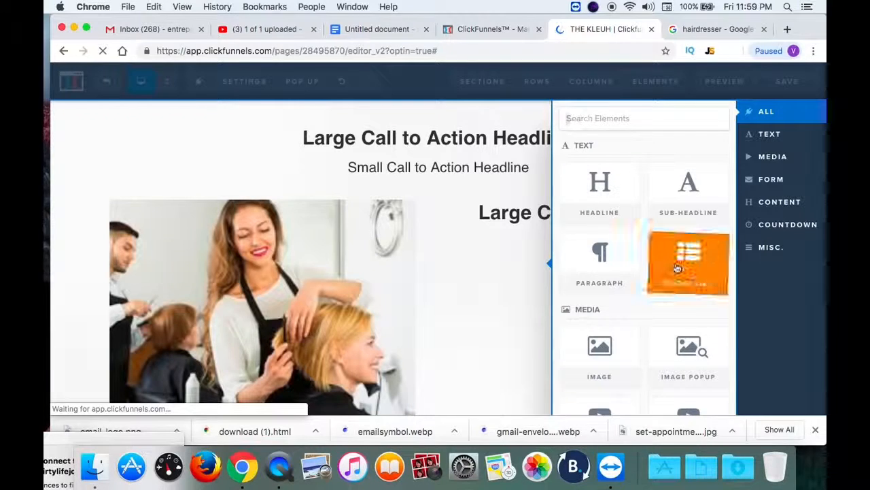
{"action": "left_click", "coordinate": [522, 214]}
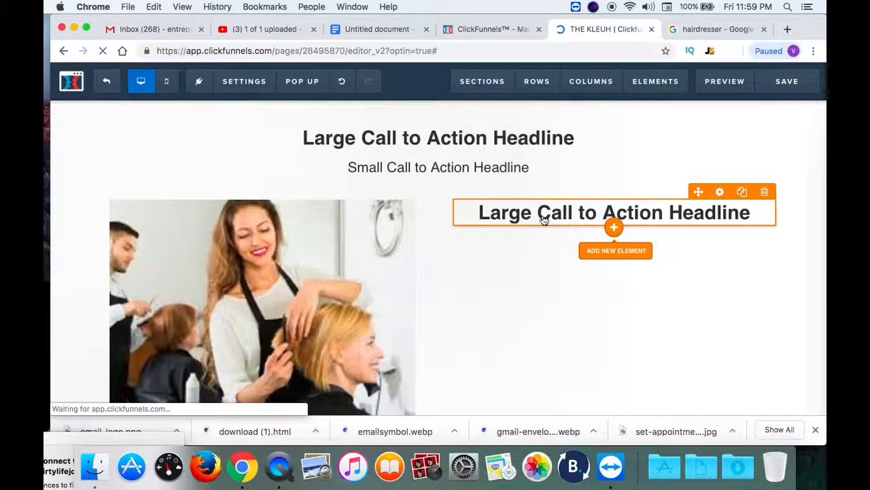
{"action": "left_click", "coordinate": [613, 227]}
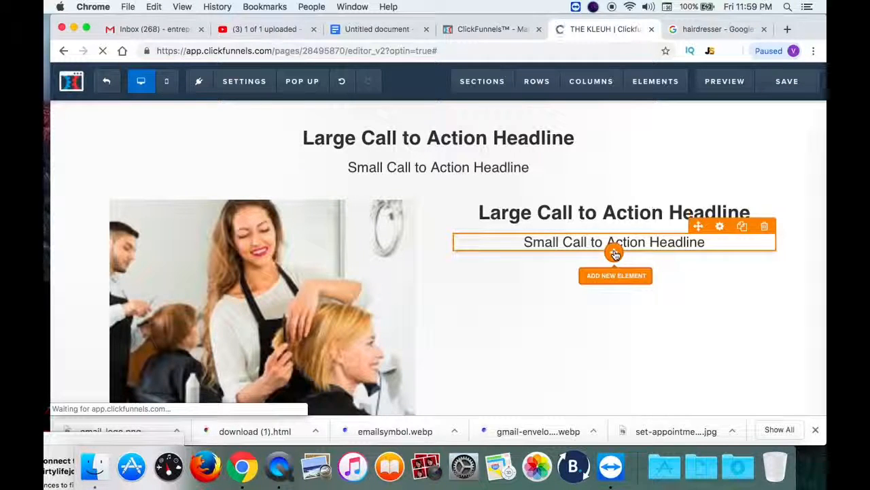
Add an Input form element beneath the Sub-Headline in the column beside the hairdresser image.
{"action": "left_click", "coordinate": [614, 253]}
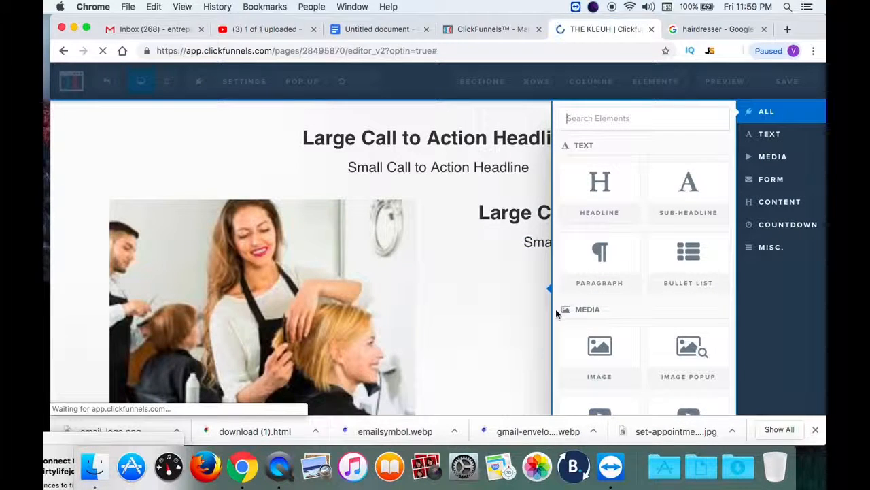
{"action": "scroll", "coordinate": [556, 309], "scroll_direction": "down", "scroll_amount": 1}
{"action": "scroll", "coordinate": [556, 309], "scroll_direction": "down", "scroll_amount": 5}
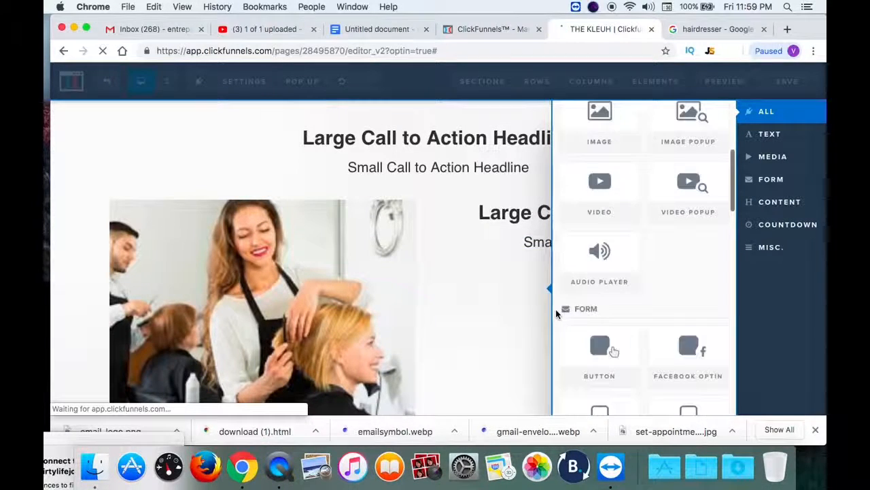
{"action": "scroll", "coordinate": [556, 308], "scroll_direction": "down", "scroll_amount": 2}
{"action": "scroll", "coordinate": [556, 309], "scroll_direction": "down", "scroll_amount": 3}
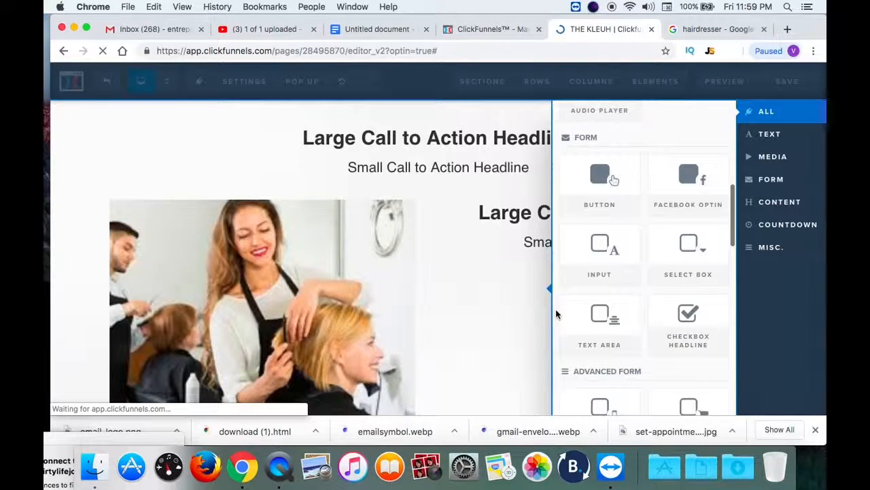
{"action": "left_click", "coordinate": [598, 254]}
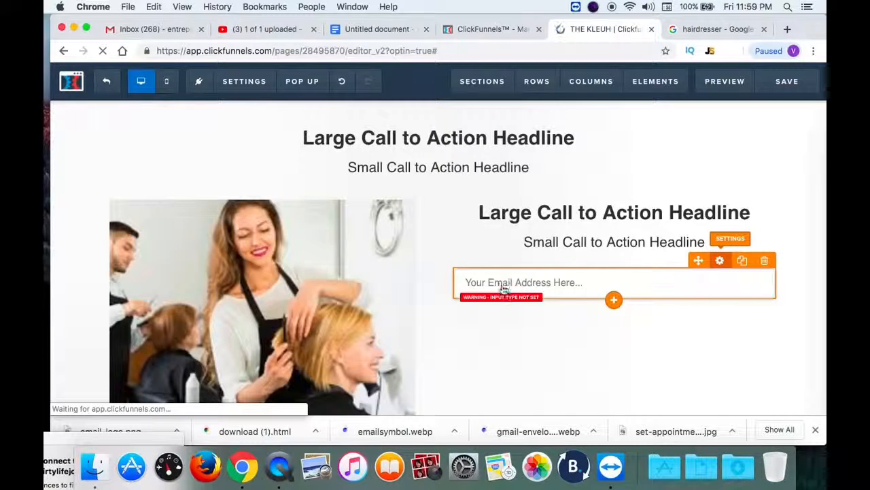
Set the new input field's type to Email Address.
{"action": "left_click", "coordinate": [622, 285]}
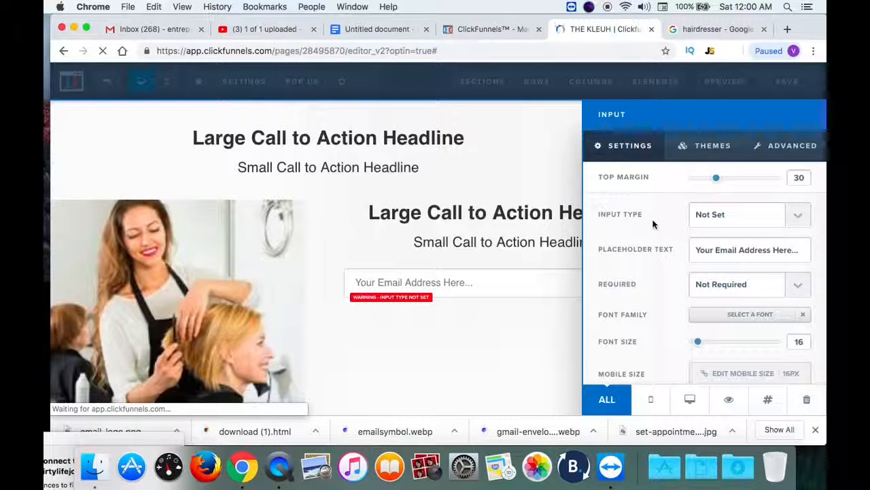
{"action": "left_click", "coordinate": [805, 217]}
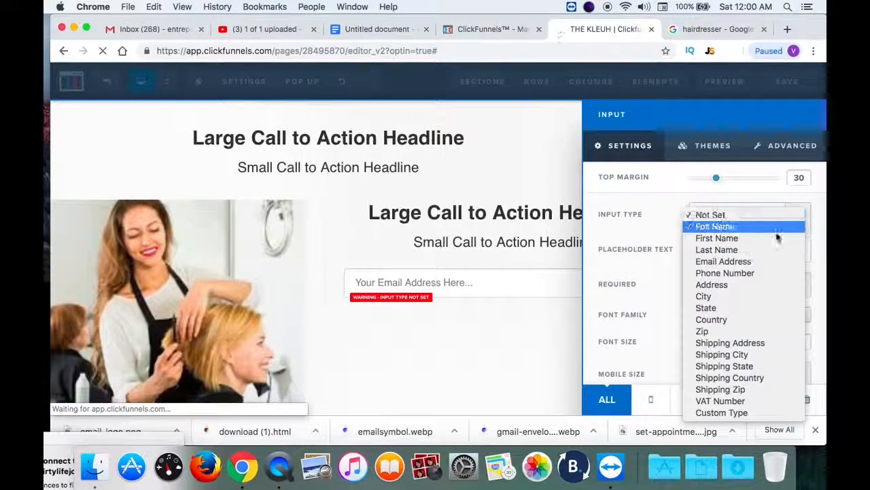
{"action": "left_click", "coordinate": [725, 264]}
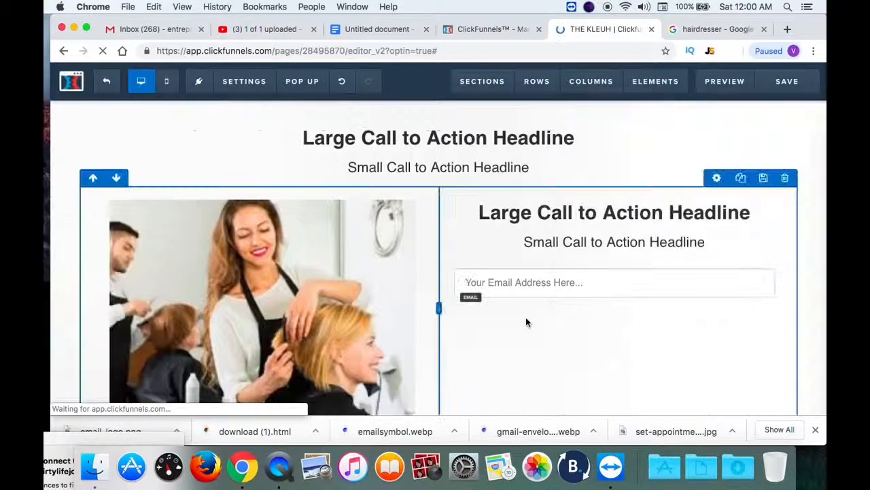
Add a second Input form element beneath the email field.
{"action": "mouse_move", "coordinate": [608, 295]}
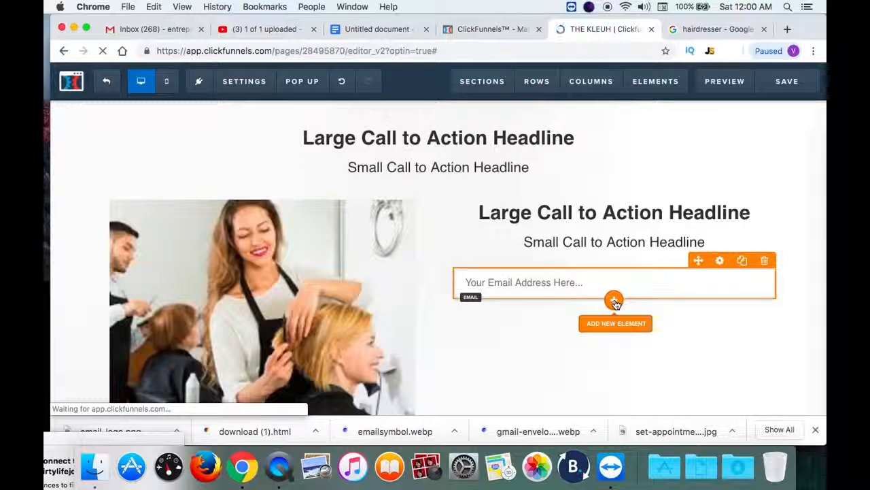
{"action": "left_click", "coordinate": [614, 302]}
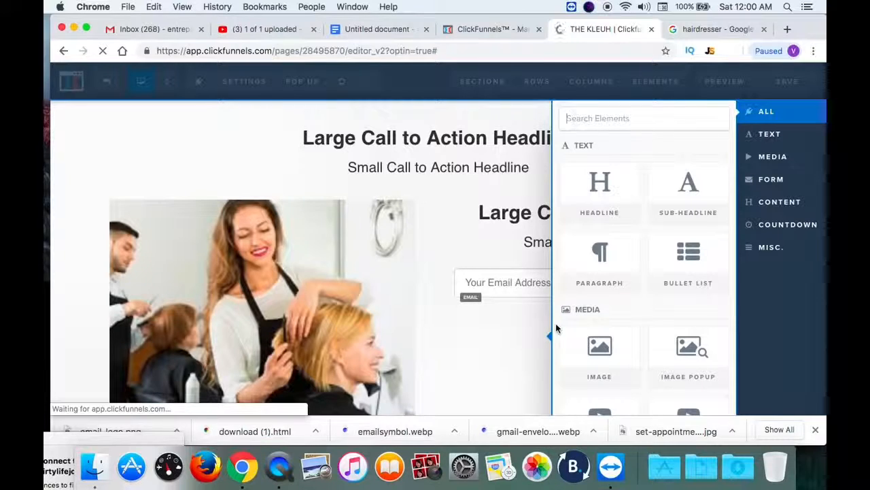
{"action": "scroll", "coordinate": [555, 323], "scroll_direction": "down", "scroll_amount": 5}
{"action": "scroll", "coordinate": [556, 323], "scroll_direction": "down", "scroll_amount": 3}
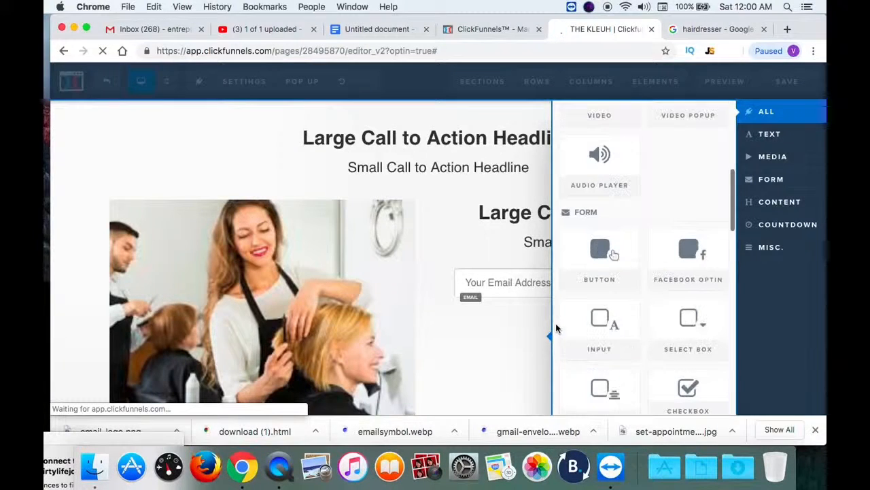
{"action": "left_click", "coordinate": [608, 325]}
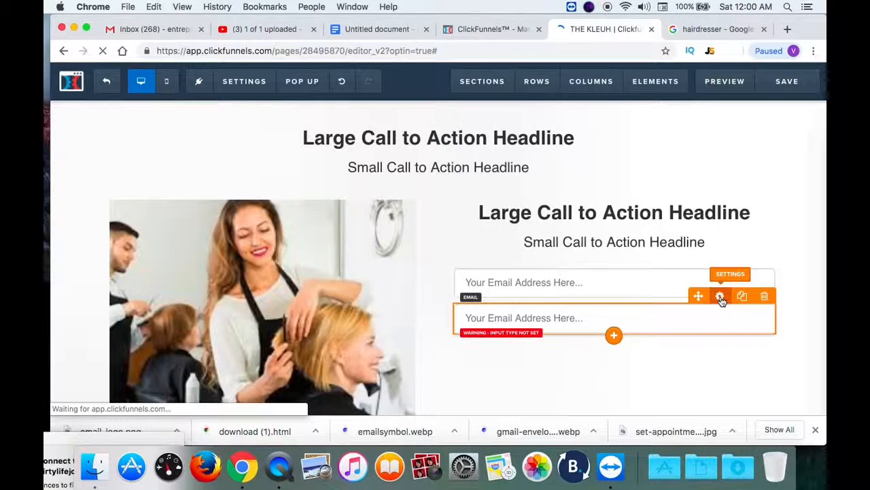
Set the second input's type to First Name and its placeholder text to "Your First Name Here".
{"action": "left_click", "coordinate": [720, 297]}
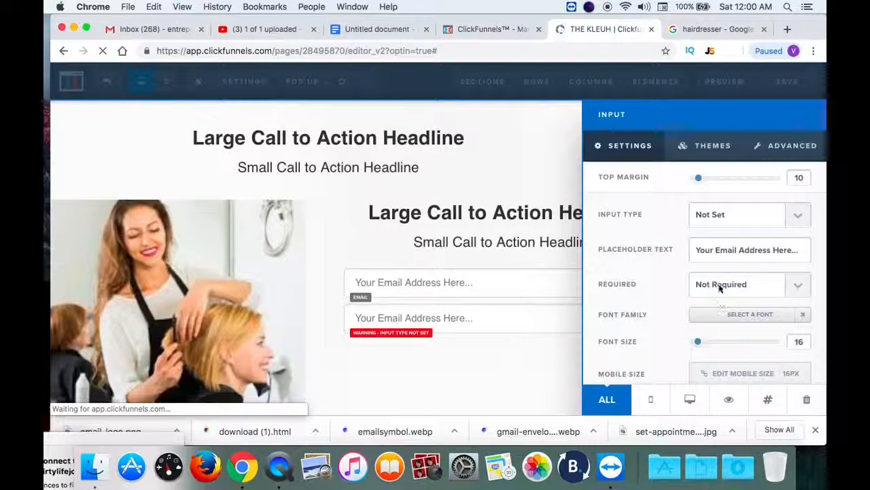
{"action": "left_click", "coordinate": [787, 217]}
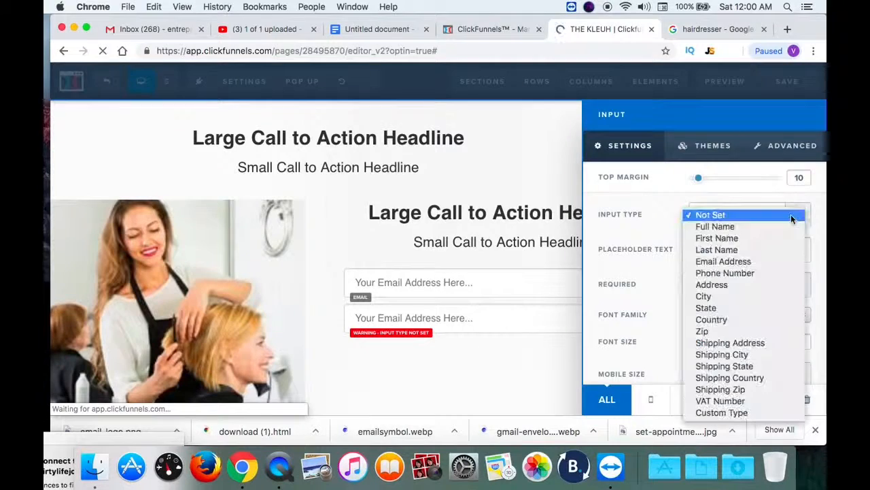
{"action": "left_click", "coordinate": [736, 241]}
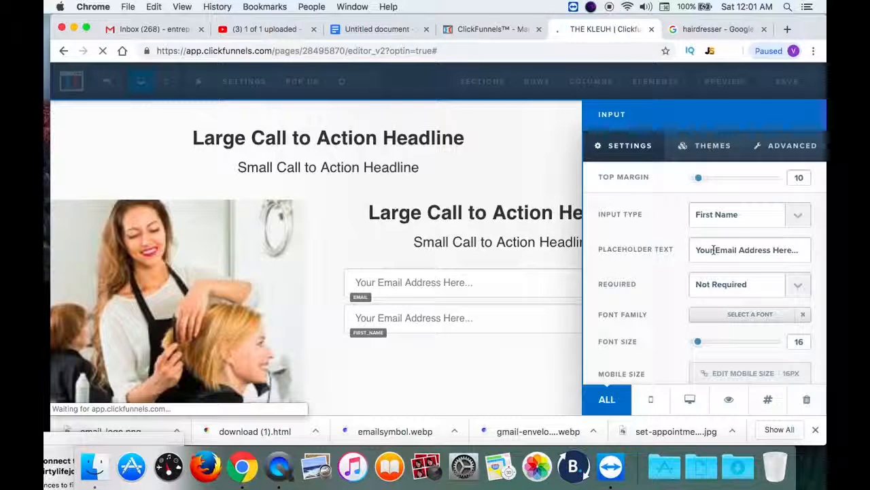
{"action": "left_click_drag", "start_coordinate": [714, 249], "coordinate": [765, 257]}
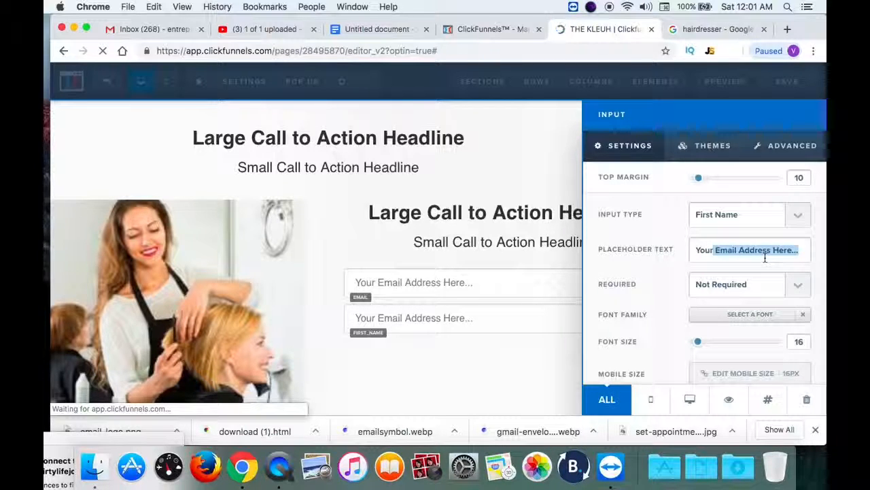
{"action": "key", "text": "BackSpace"}
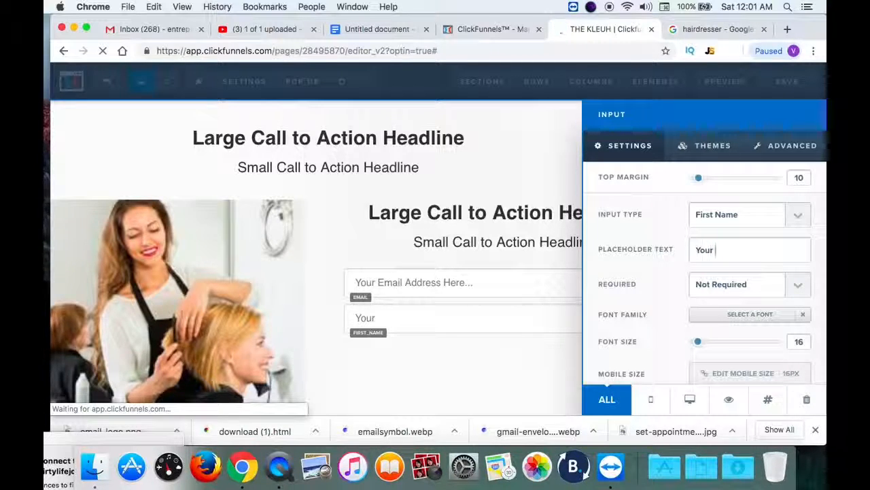
{"action": "type", "text": "First"}
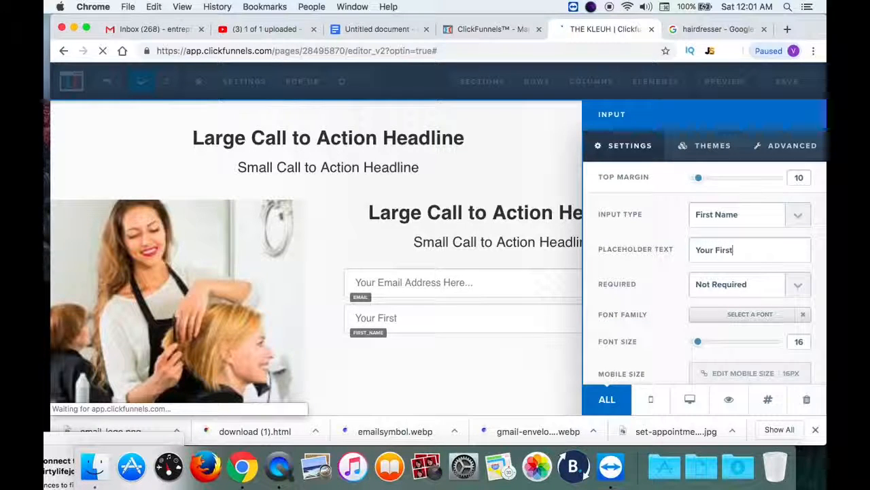
{"action": "type", "text": " Name Here"}
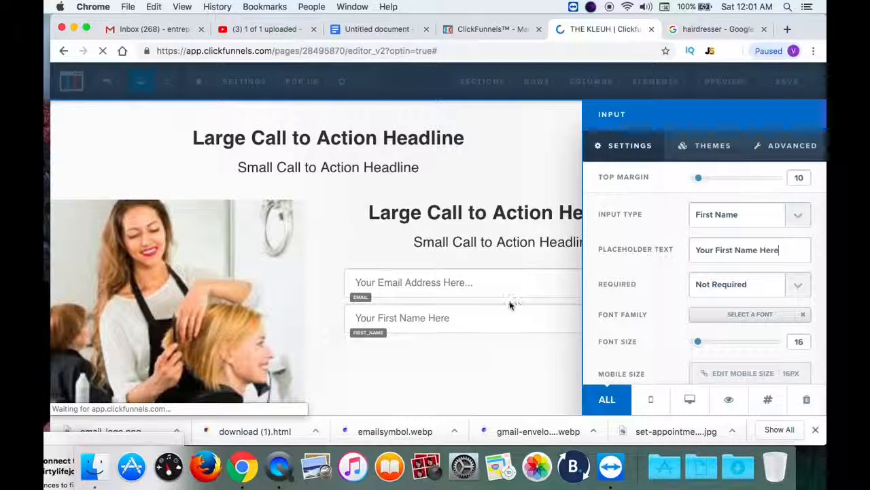
{"action": "left_click", "coordinate": [427, 329]}
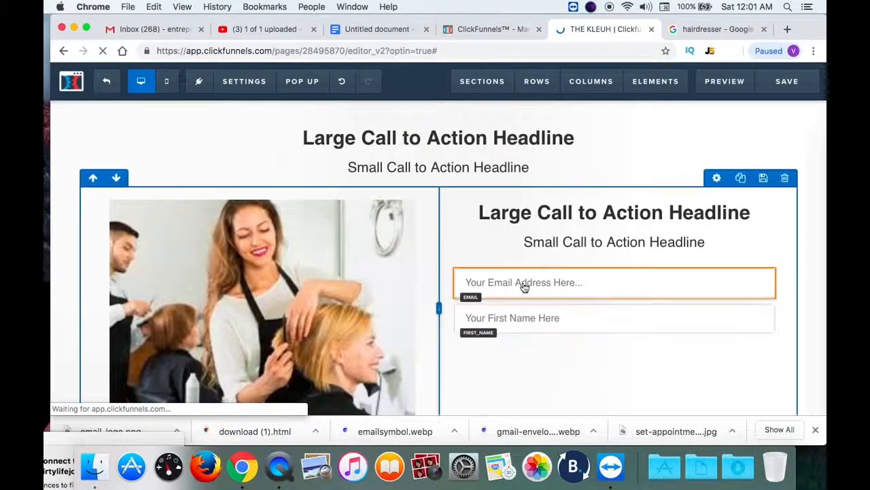
Move the first name input above the email address input.
{"action": "left_click", "coordinate": [511, 327]}
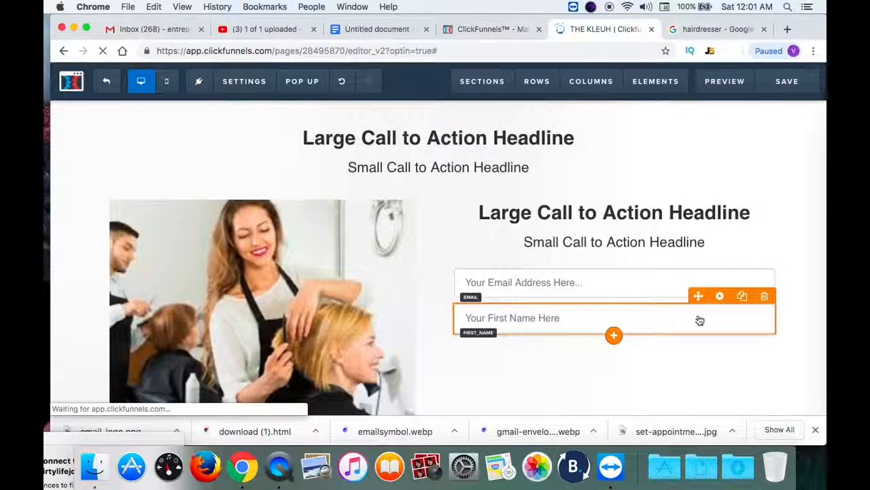
{"action": "left_click", "coordinate": [534, 265]}
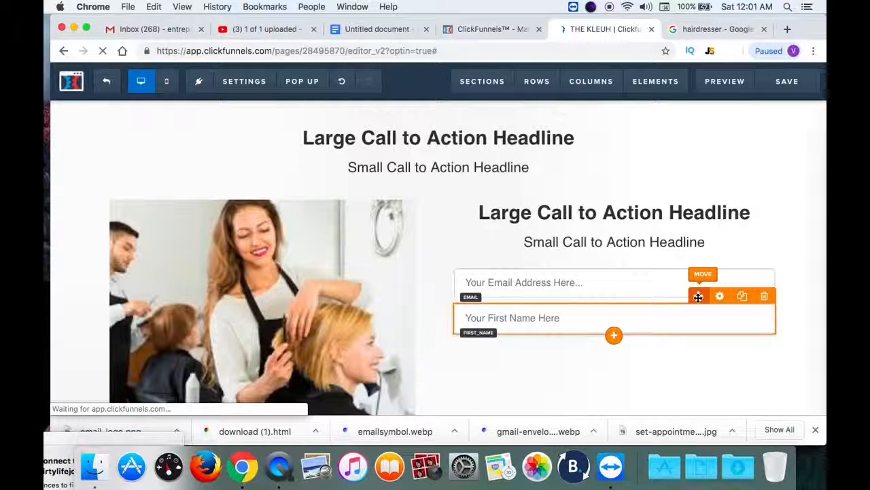
{"action": "left_click_drag", "start_coordinate": [698, 295], "coordinate": [689, 265]}
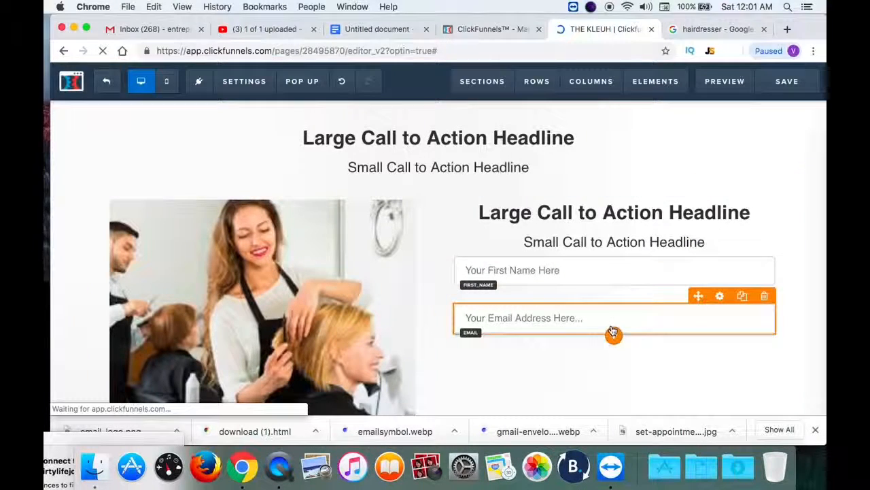
Add a Button form element beneath the email address input.
{"action": "mouse_move", "coordinate": [613, 334]}
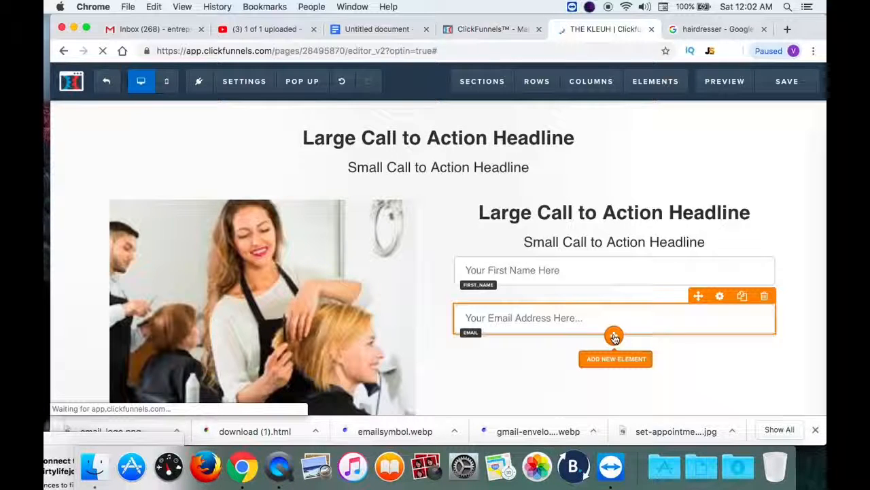
{"action": "left_click", "coordinate": [614, 336]}
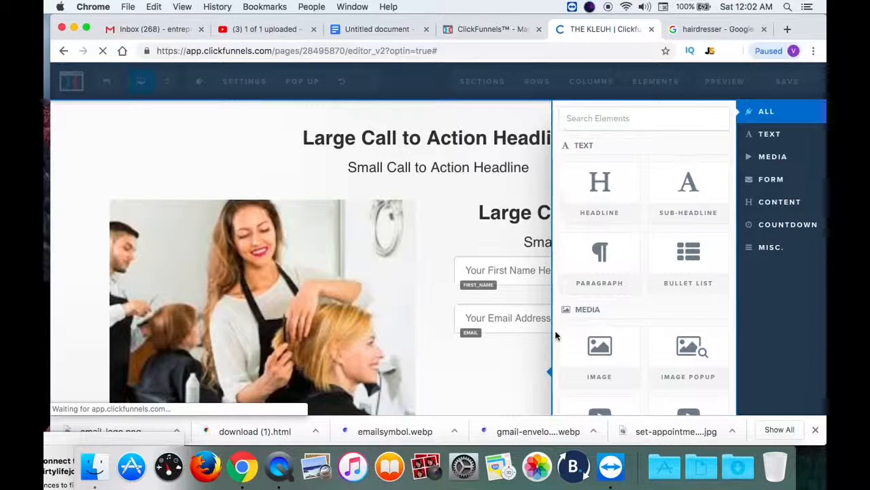
{"action": "scroll", "coordinate": [555, 336], "scroll_direction": "down", "scroll_amount": 5}
{"action": "scroll", "coordinate": [556, 336], "scroll_direction": "down", "scroll_amount": 6}
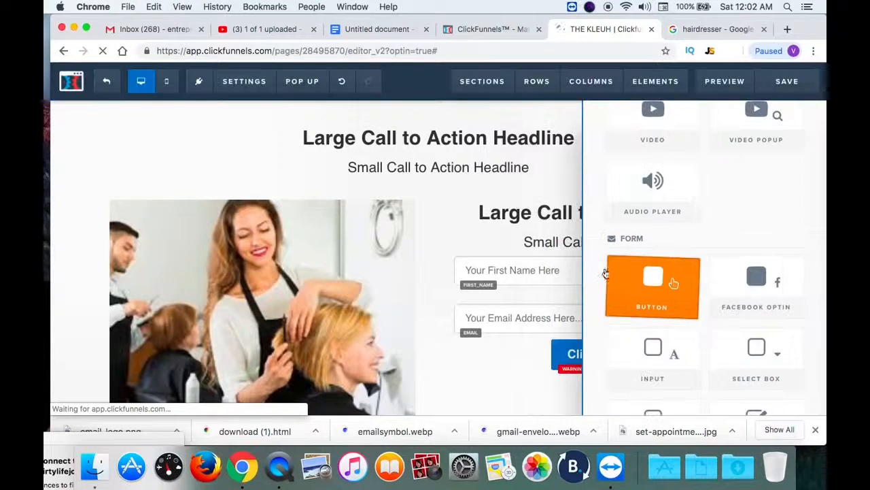
Set the sign-up button's action to Submit Order / Submit Form.
{"action": "mouse_move", "coordinate": [618, 363]}
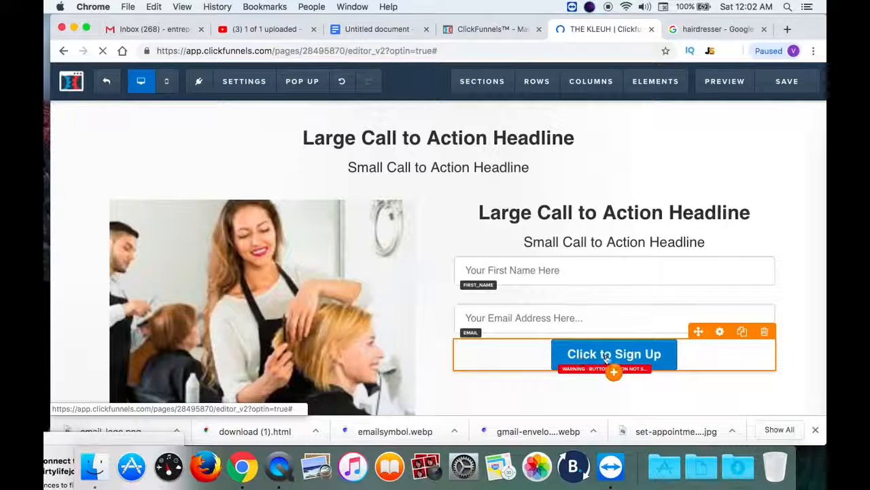
{"action": "left_click", "coordinate": [720, 332]}
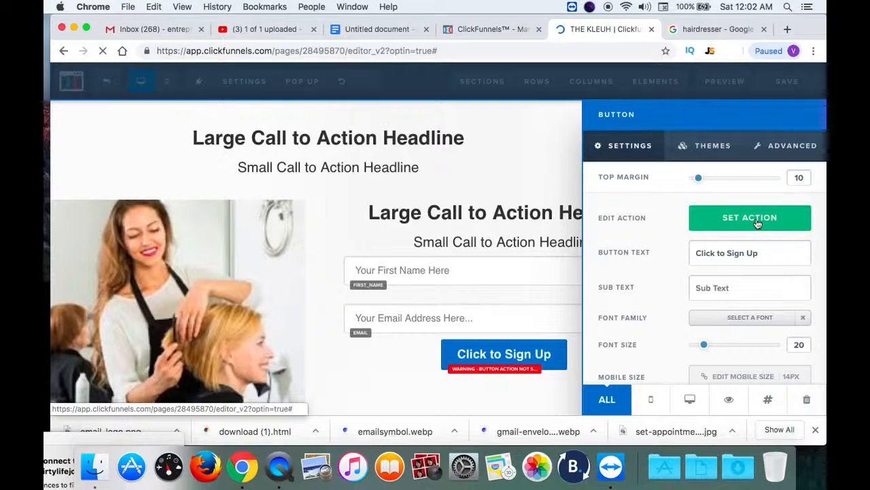
{"action": "left_click", "coordinate": [756, 223]}
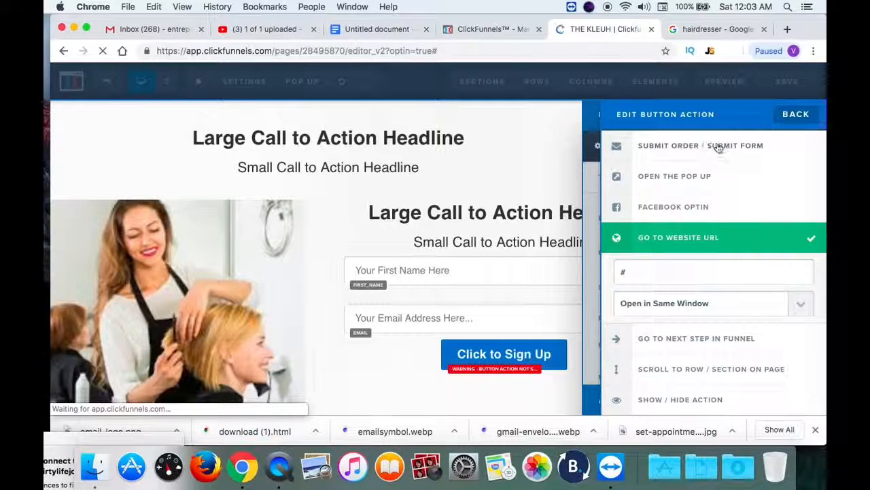
{"action": "left_click", "coordinate": [672, 148]}
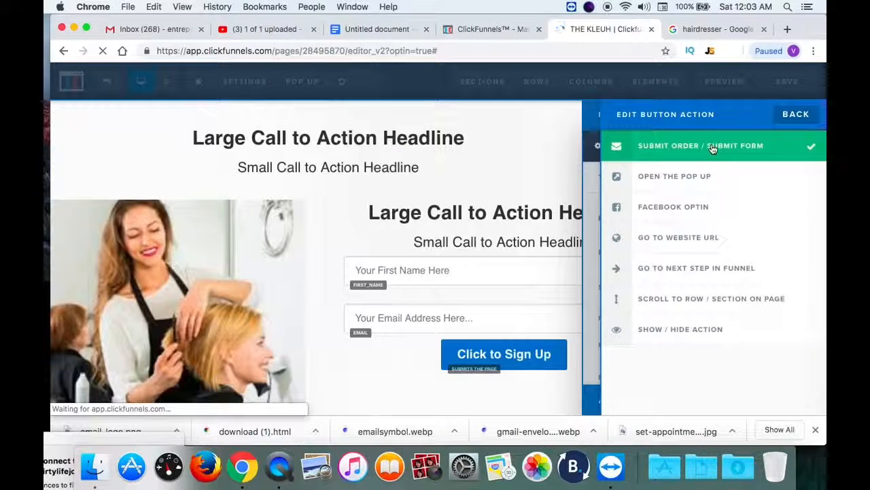
{"action": "left_click", "coordinate": [590, 258]}
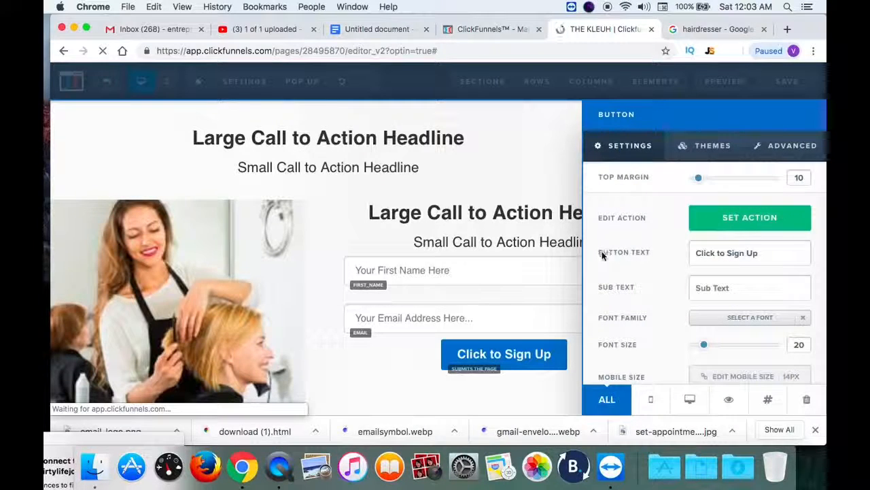
Change the sign-up button's text to "yes! I want this!!!".
{"action": "left_click", "coordinate": [763, 256]}
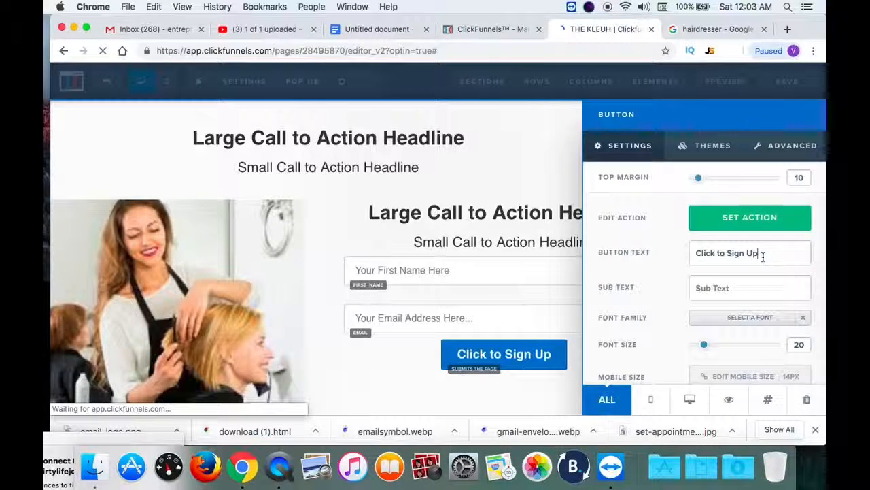
{"action": "triple_click", "coordinate": [701, 252]}
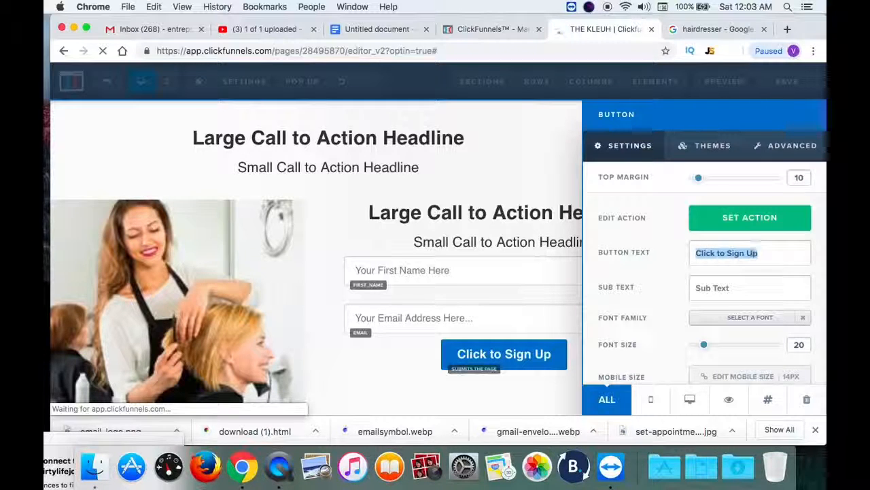
{"action": "key", "text": "BackSpace"}
{"action": "type", "text": "yes"}
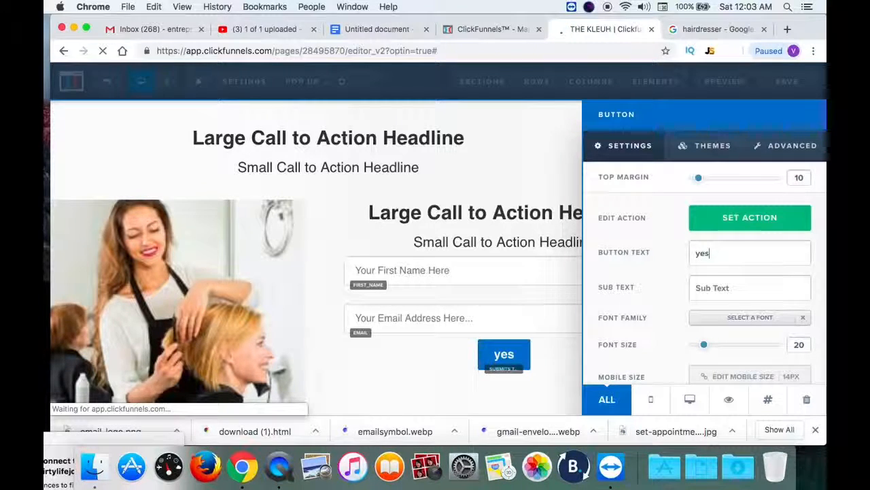
{"action": "type", "text": "! I want this"}
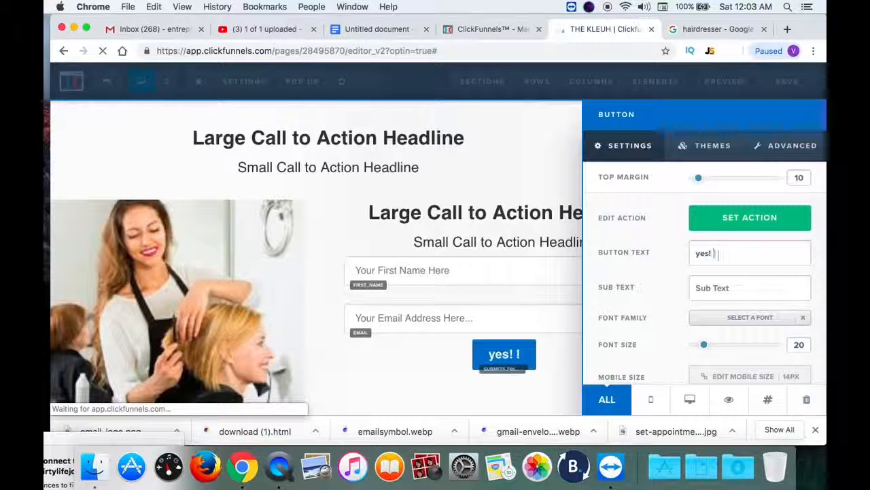
{"action": "type", "text": "!!!"}
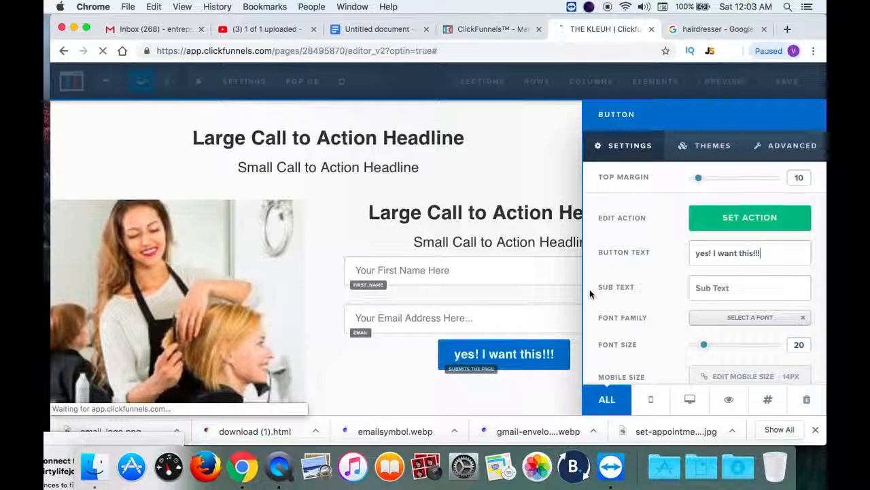
Set the sign-up button's sub text to "this is aa great deal" and its font size to 36.
{"action": "left_click", "coordinate": [772, 292]}
{"action": "type", "text": "this is "}
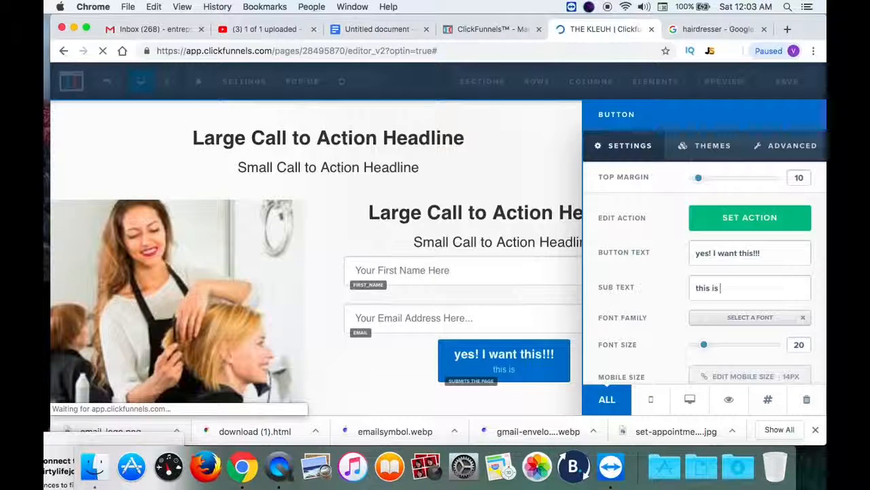
{"action": "type", "text": "aa great "}
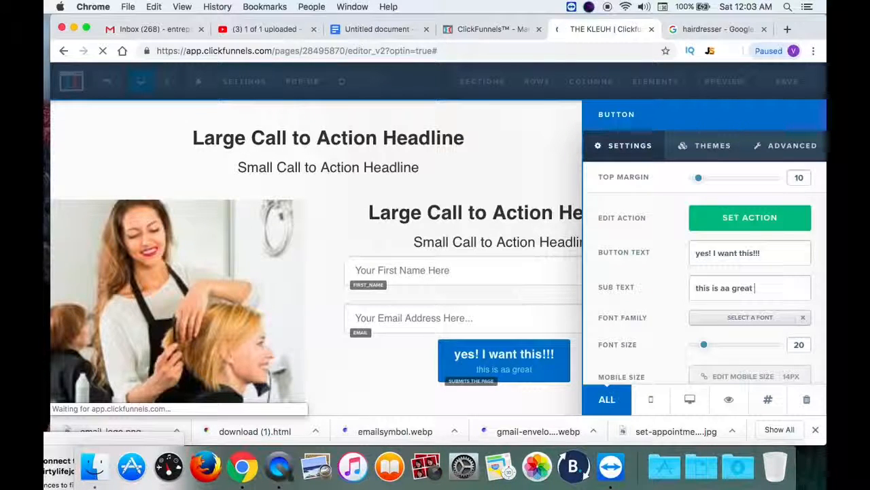
{"action": "type", "text": "deal"}
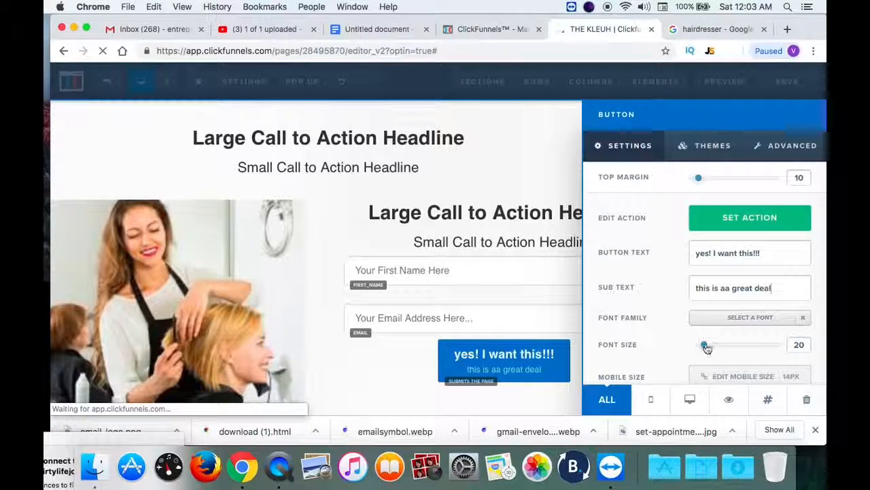
{"action": "left_click_drag", "start_coordinate": [707, 349], "coordinate": [729, 351]}
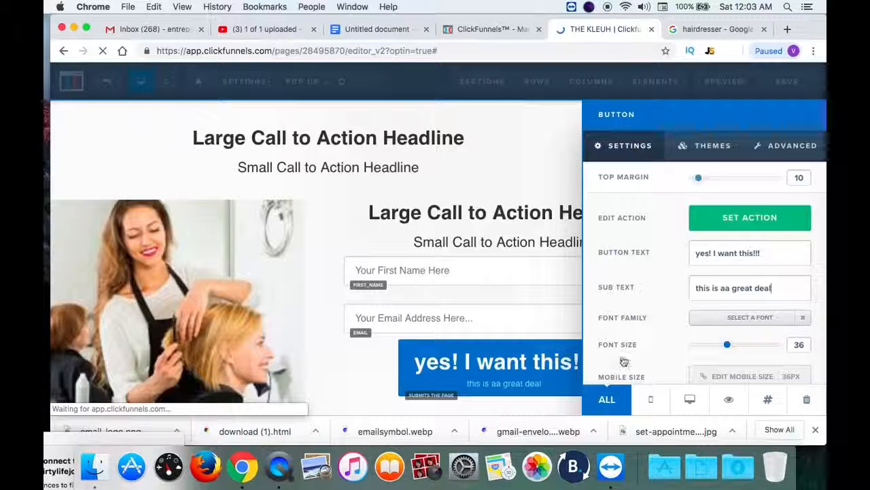
Change the sign-up button's background color to the recently used red #da2a27.
{"action": "scroll", "coordinate": [589, 351], "scroll_direction": "down", "scroll_amount": 4}
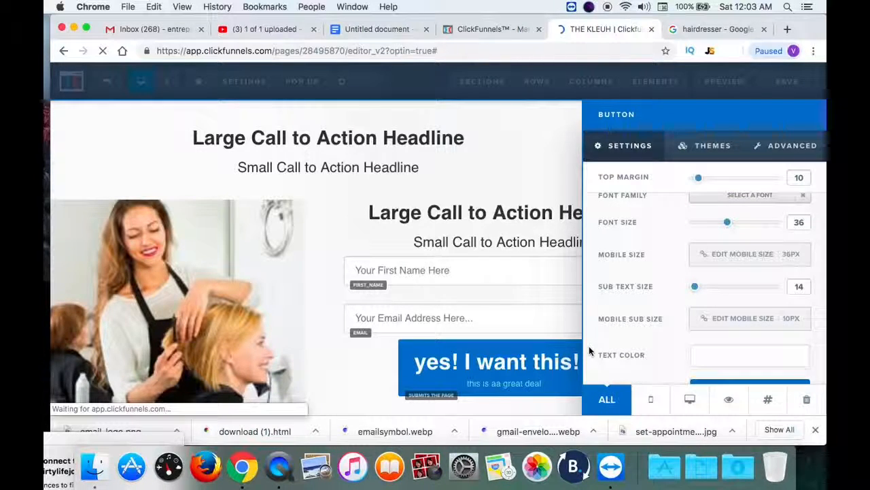
{"action": "scroll", "coordinate": [589, 345], "scroll_direction": "down", "scroll_amount": 2}
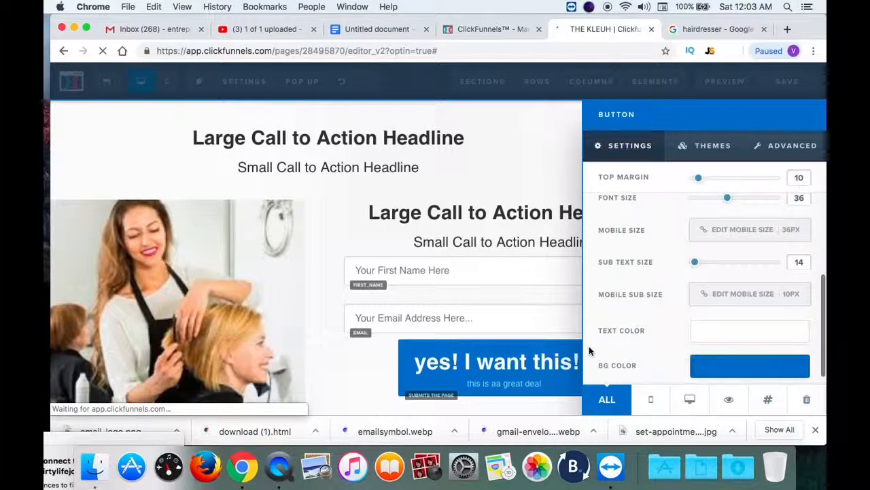
{"action": "left_click", "coordinate": [723, 355]}
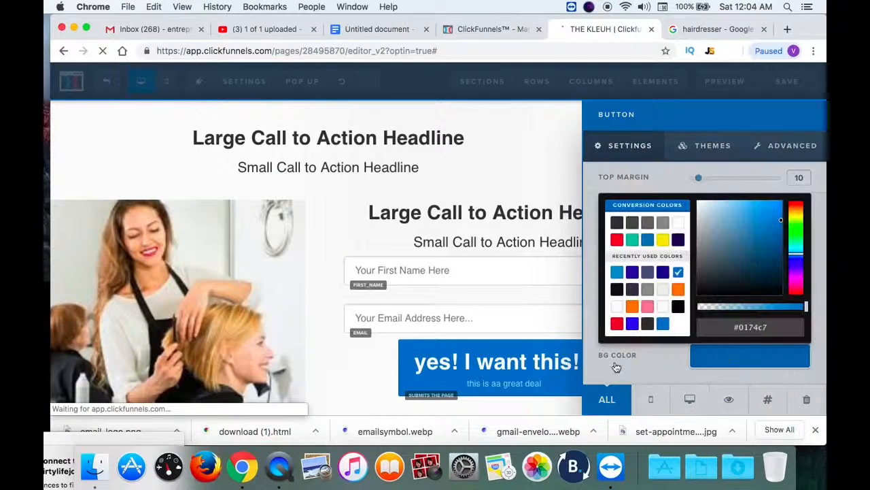
{"action": "left_click", "coordinate": [617, 324]}
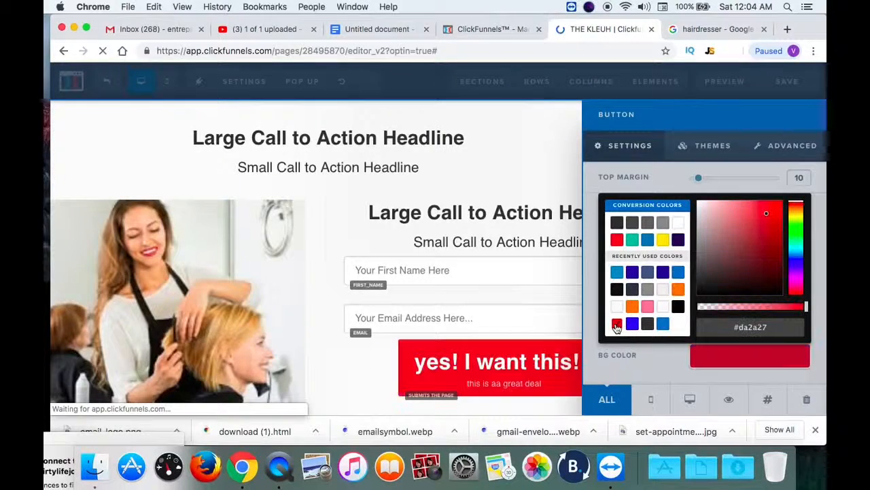
{"action": "left_click", "coordinate": [537, 373]}
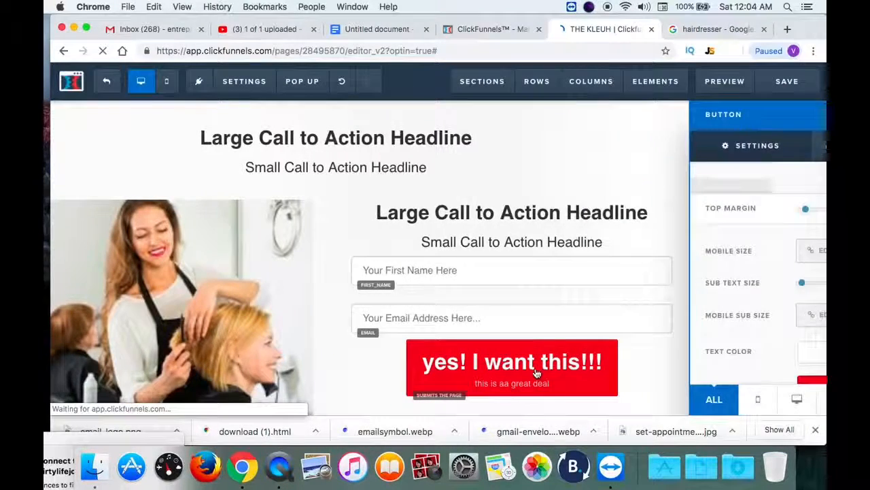
Reduce the sign-up button's font size to 26 and close its settings.
{"action": "mouse_move", "coordinate": [673, 363]}
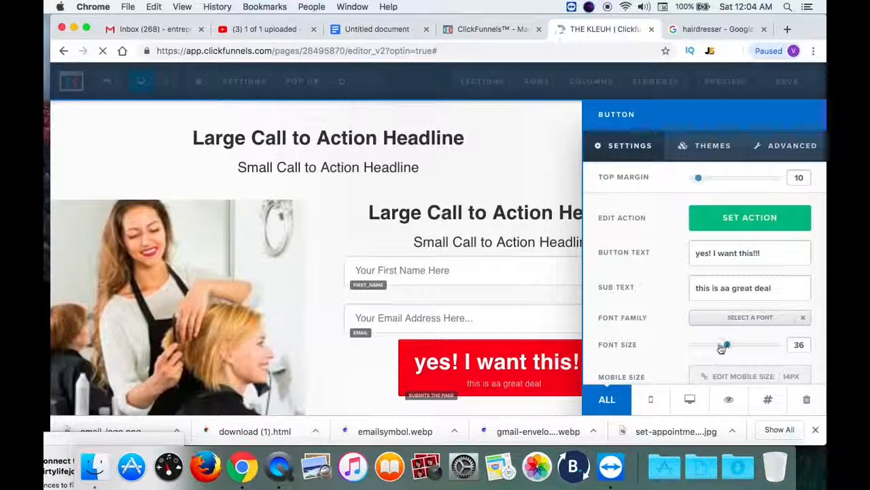
{"action": "left_click_drag", "start_coordinate": [721, 348], "coordinate": [714, 348]}
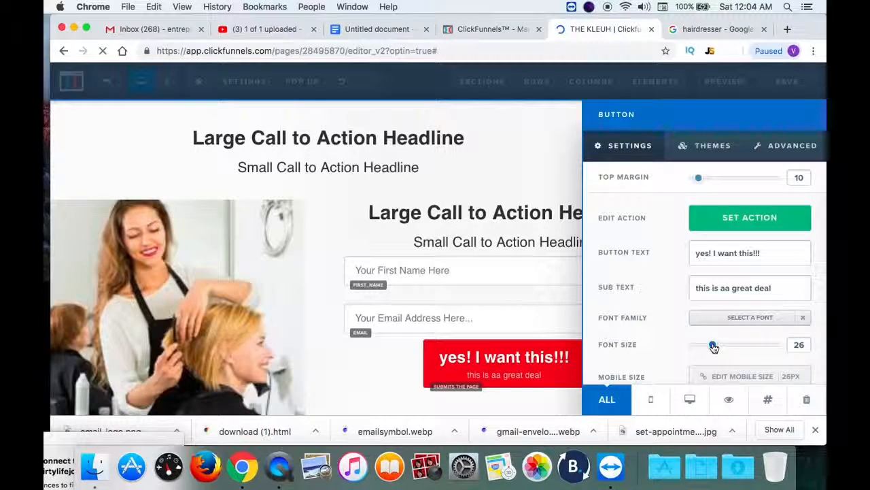
{"action": "left_click", "coordinate": [563, 357]}
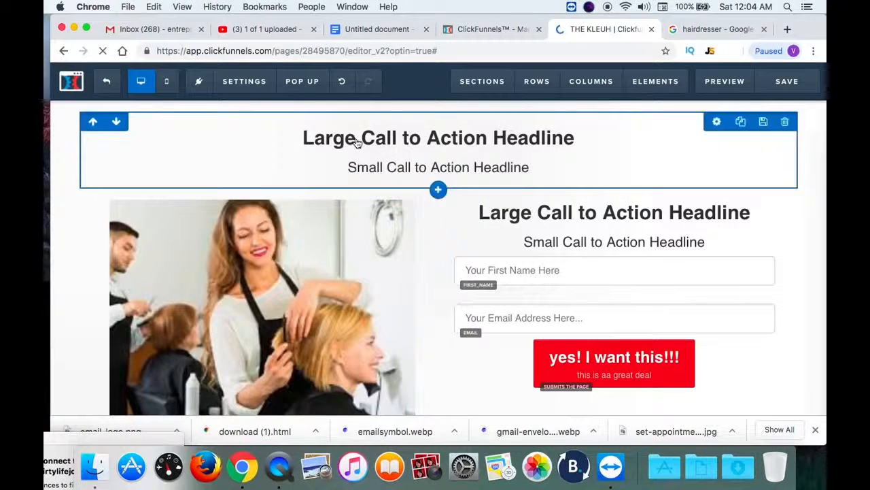
Replace the large headline at the top of the page with "Welcome To Sara's Hair Salon".
{"action": "left_click", "coordinate": [494, 137]}
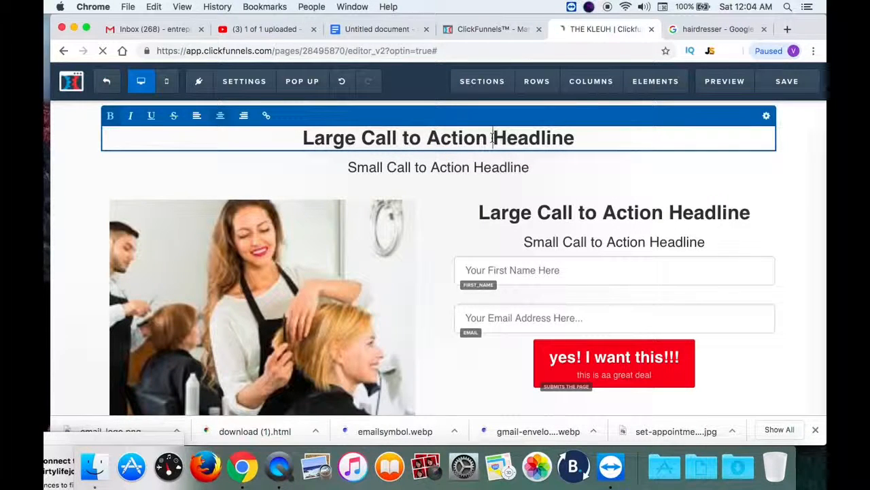
{"action": "triple_click", "coordinate": [378, 136]}
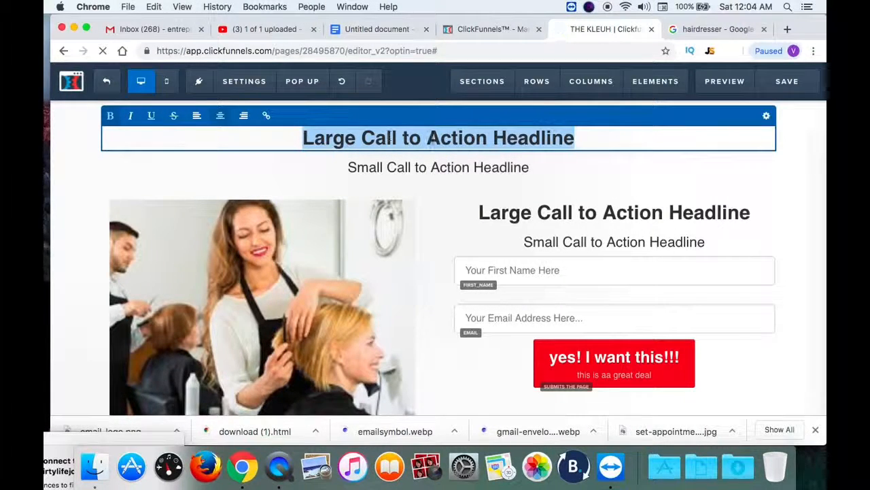
{"action": "left_click", "coordinate": [455, 139]}
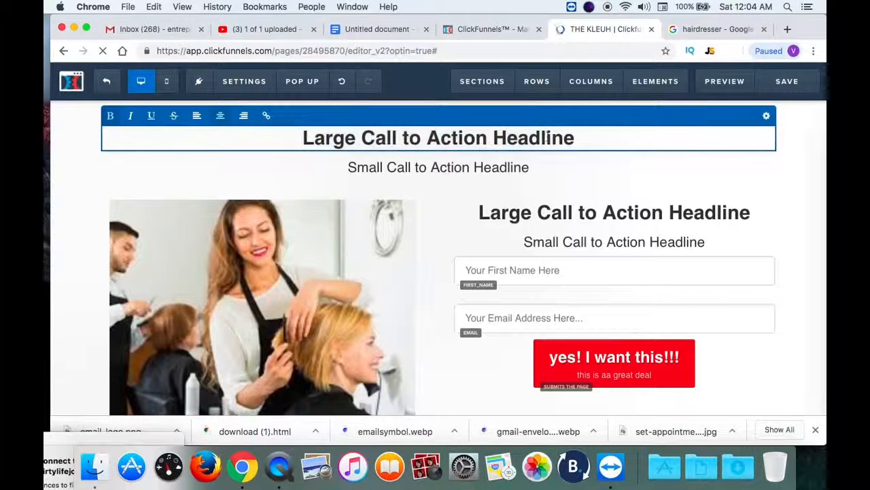
{"action": "left_click", "coordinate": [589, 138]}
{"action": "key", "text": "BackSpace"}
{"action": "key", "text": "BackSpace"}
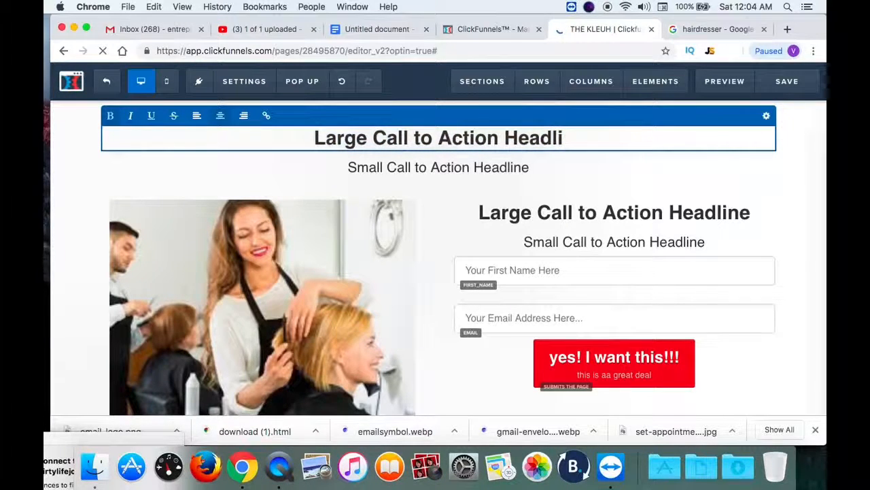
{"action": "key", "text": "BackSpace"}
{"action": "key", "text": "BackSpace"}
{"action": "key", "text": "BackSpace"}
{"action": "key", "text": "BackSpace"}
{"action": "key", "text": "BackSpace"}
{"action": "key", "text": "BackSpace"}
{"action": "key", "text": "BackSpace"}
{"action": "key", "text": "BackSpace"}
{"action": "key", "text": "BackSpace"}
{"action": "key", "text": "BackSpace"}
{"action": "key", "text": "BackSpace"}
{"action": "key", "text": "BackSpace"}
{"action": "key", "text": "BackSpace"}
{"action": "key", "text": "BackSpace"}
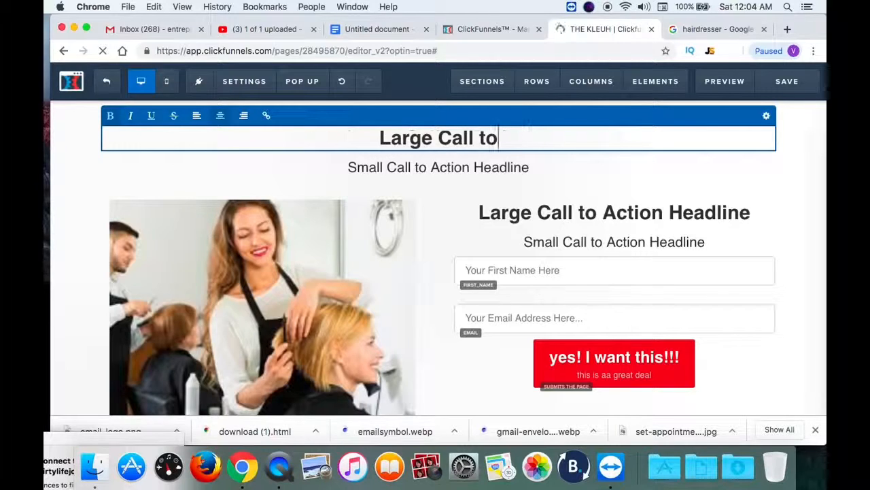
{"action": "key", "text": "BackSpace"}
{"action": "key", "text": "BackSpace"}
{"action": "key", "text": "BackSpace"}
{"action": "key", "text": "BackSpace"}
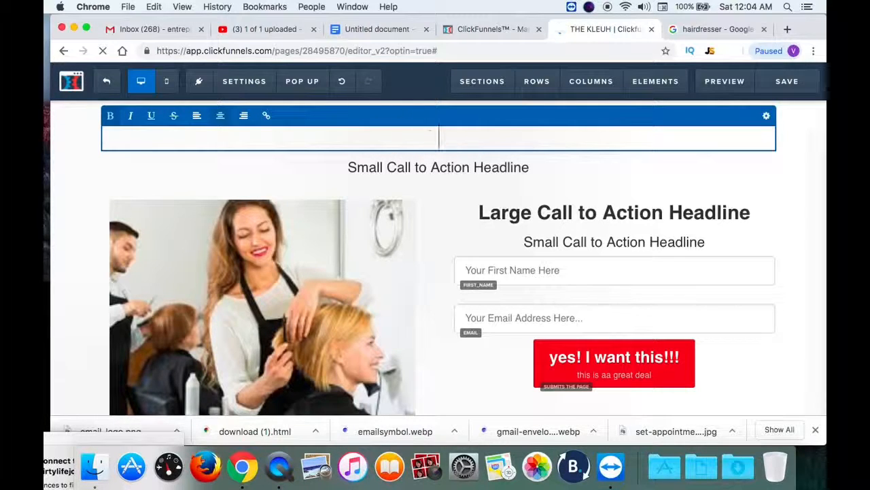
{"action": "type", "text": "Welcome To "}
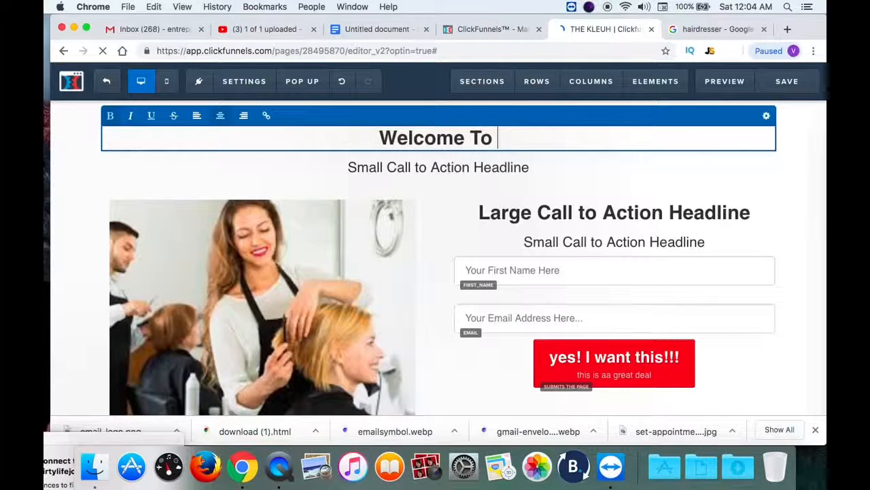
{"action": "type", "text": "Sara's"}
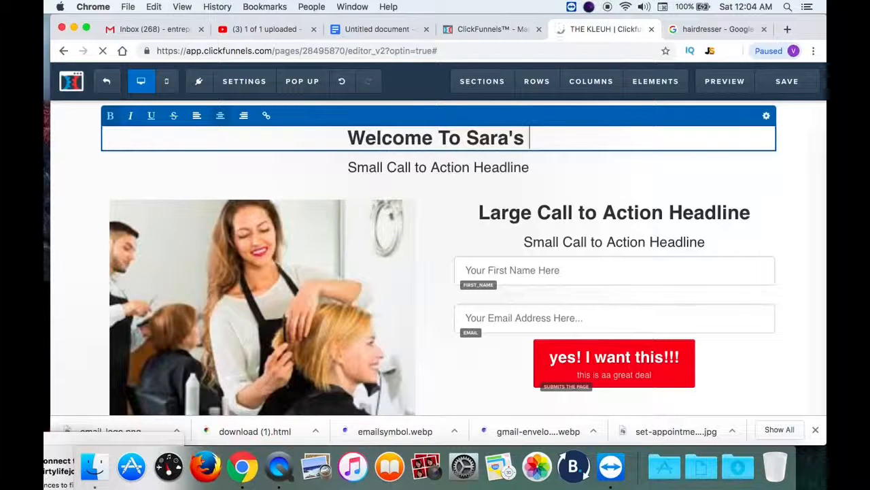
{"action": "type", "text": " Hair Sal"}
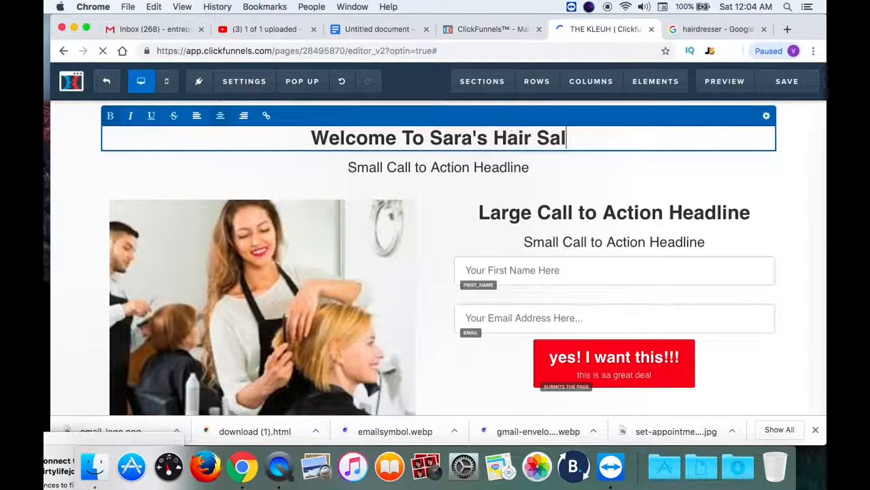
{"action": "type", "text": "on"}
{"action": "key", "text": "BackSpace"}
{"action": "type", "text": "on"}
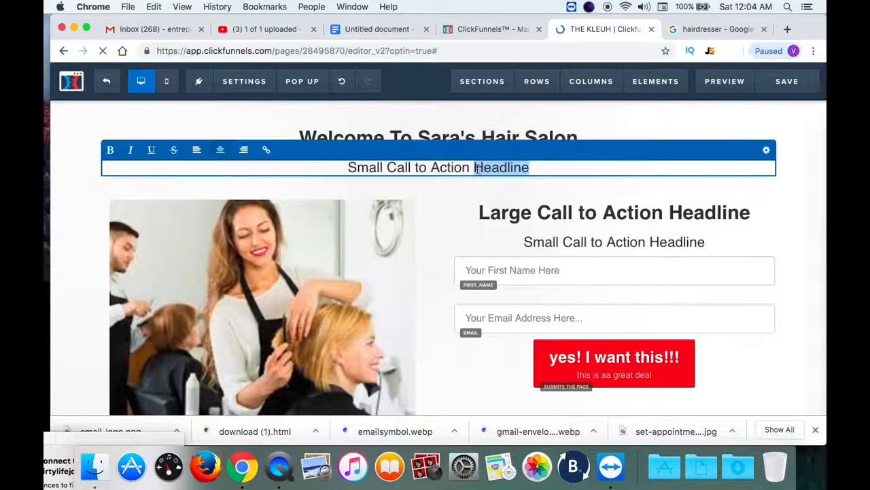
Replace the small headline beneath the page title with "Get $10 Off Your Next Haircut".
{"action": "double_click", "coordinate": [484, 168]}
{"action": "left_click", "coordinate": [476, 169]}
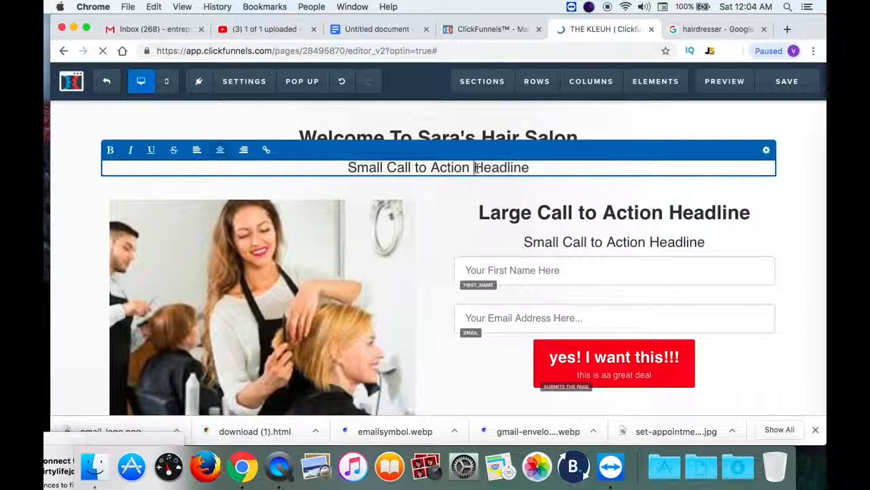
{"action": "triple_click", "coordinate": [463, 169]}
{"action": "double_click", "coordinate": [463, 168]}
{"action": "key", "text": "BackSpace"}
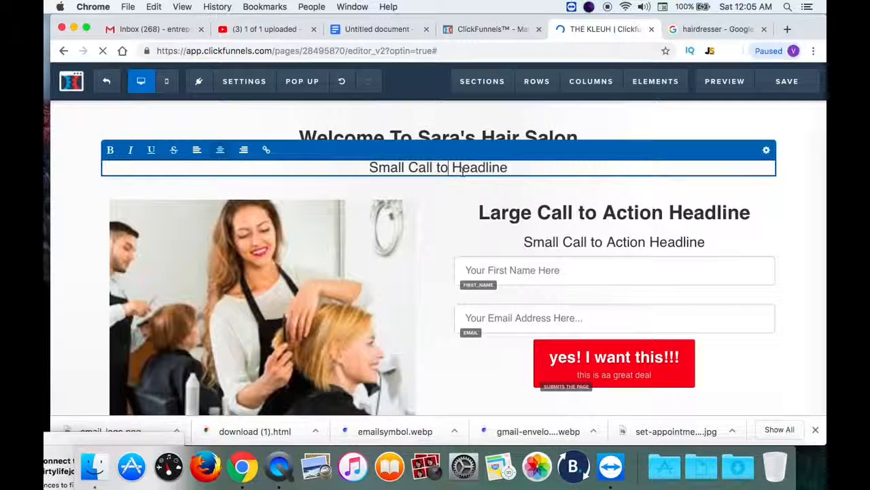
{"action": "key", "text": "BackSpace"}
{"action": "key", "text": "BackSpace"}
{"action": "key", "text": "BackSpace"}
{"action": "key", "text": "BackSpace"}
{"action": "key", "text": "BackSpace"}
{"action": "key", "text": "BackSpace"}
{"action": "key", "text": "BackSpace"}
{"action": "key", "text": "BackSpace"}
{"action": "key", "text": "BackSpace"}
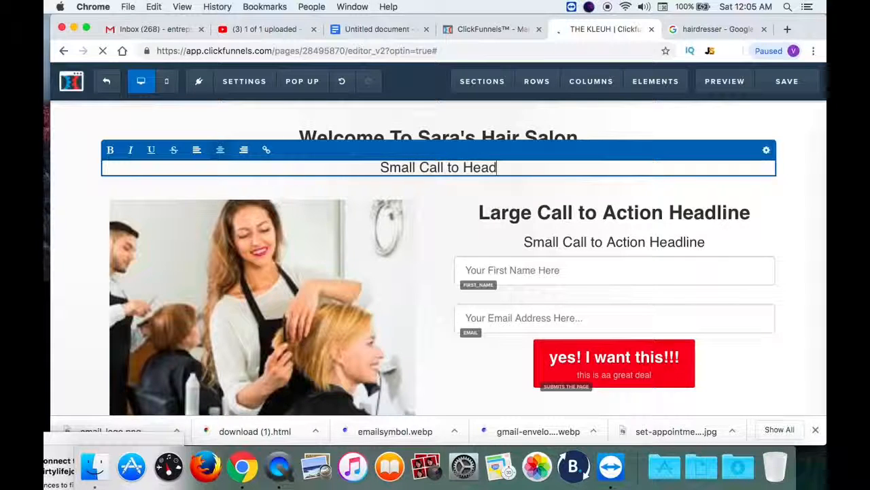
{"action": "key", "text": "BackSpace"}
{"action": "key", "text": "BackSpace"}
{"action": "key", "text": "BackSpace"}
{"action": "key", "text": "BackSpace"}
{"action": "key", "text": "BackSpace"}
{"action": "key", "text": "BackSpace"}
{"action": "key", "text": "BackSpace"}
{"action": "key", "text": "BackSpace"}
{"action": "key", "text": "BackSpace"}
{"action": "key", "text": "BackSpace"}
{"action": "key", "text": "BackSpace"}
{"action": "key", "text": "BackSpace"}
{"action": "key", "text": "BackSpace"}
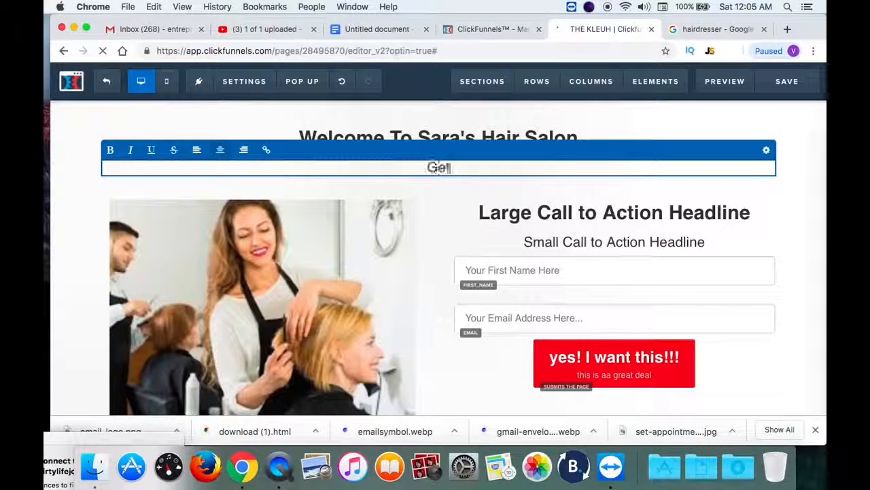
{"action": "type", "text": "0"}
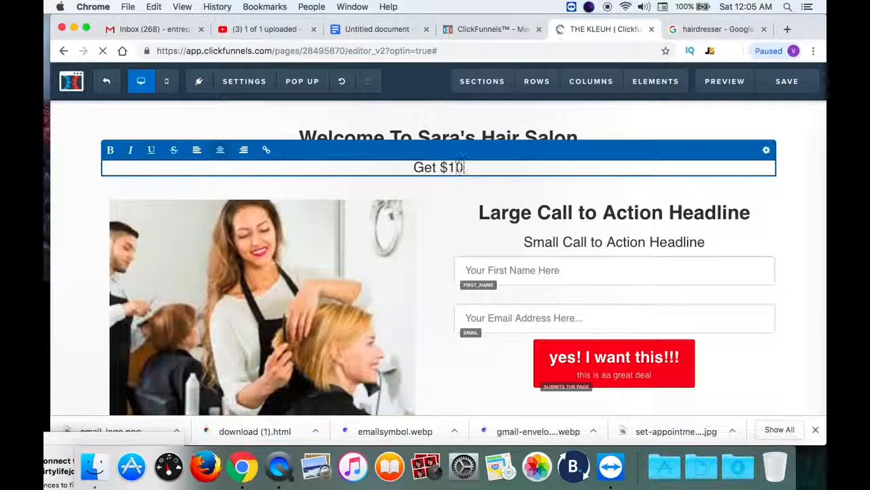
{"action": "type", "text": " of"}
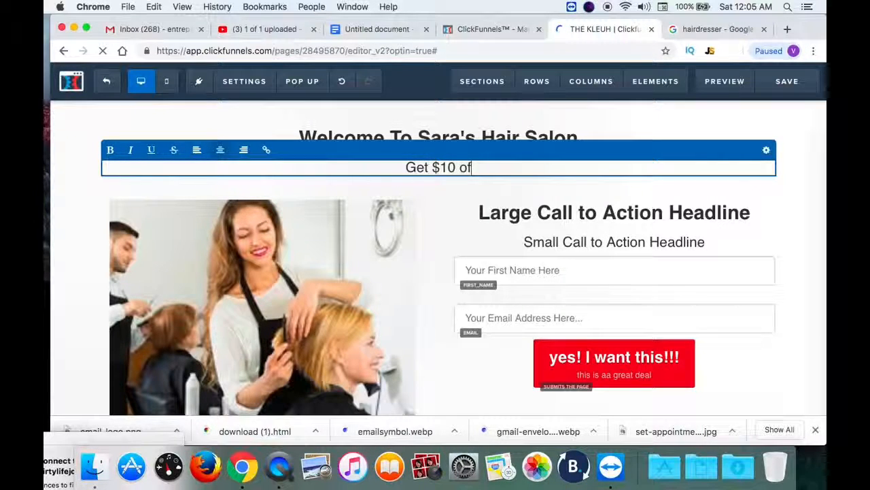
{"action": "key", "text": "BackSpace"}
{"action": "key", "text": "BackSpace"}
{"action": "key", "text": "BackSpace"}
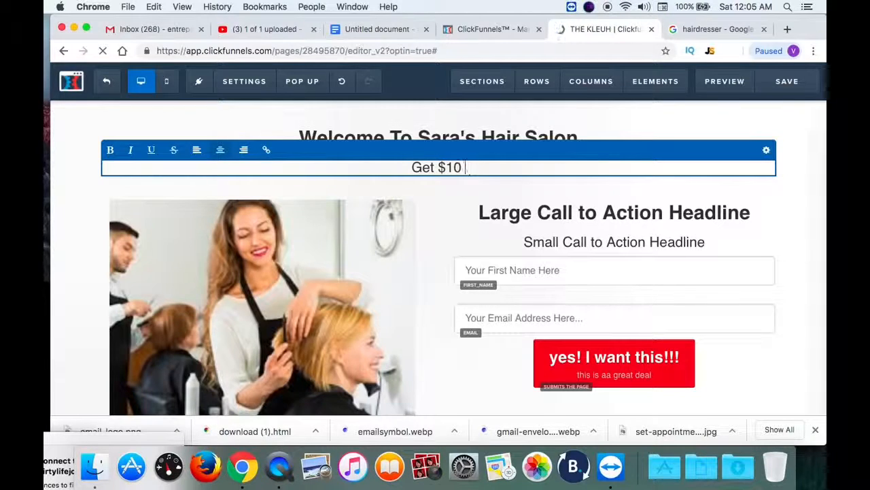
{"action": "type", "text": "Off"}
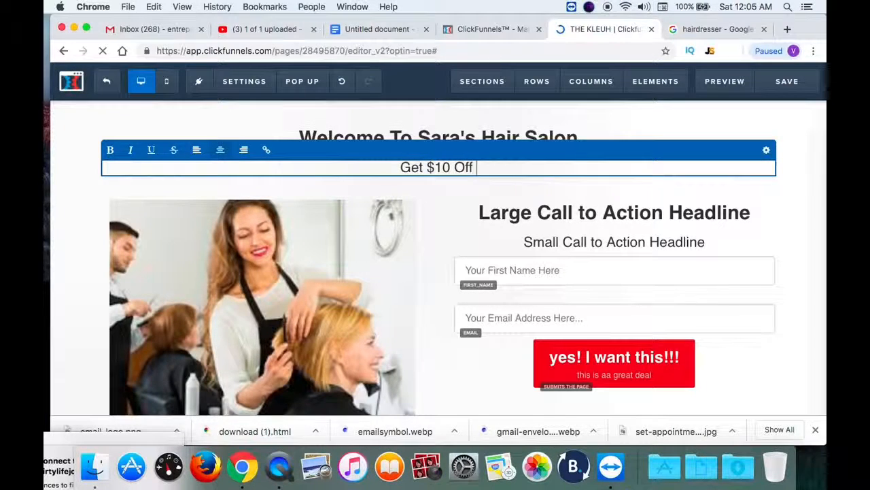
{"action": "type", "text": " Your Next Hai"}
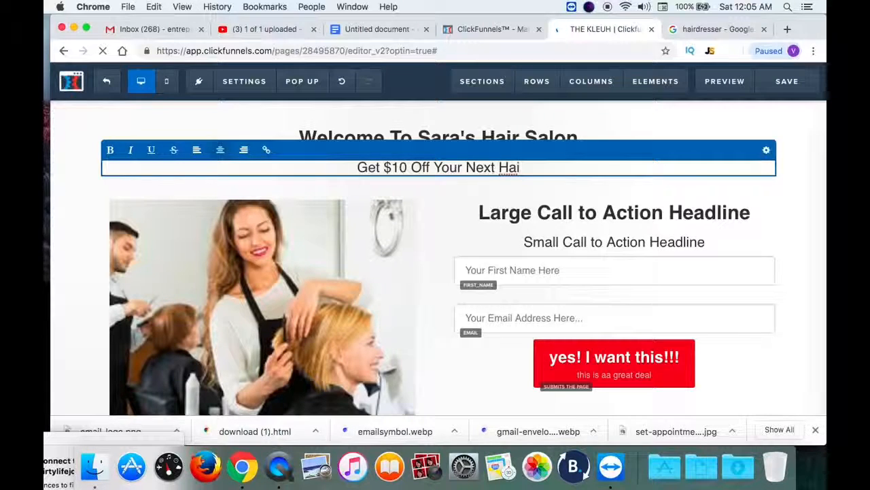
{"action": "type", "text": "r"}
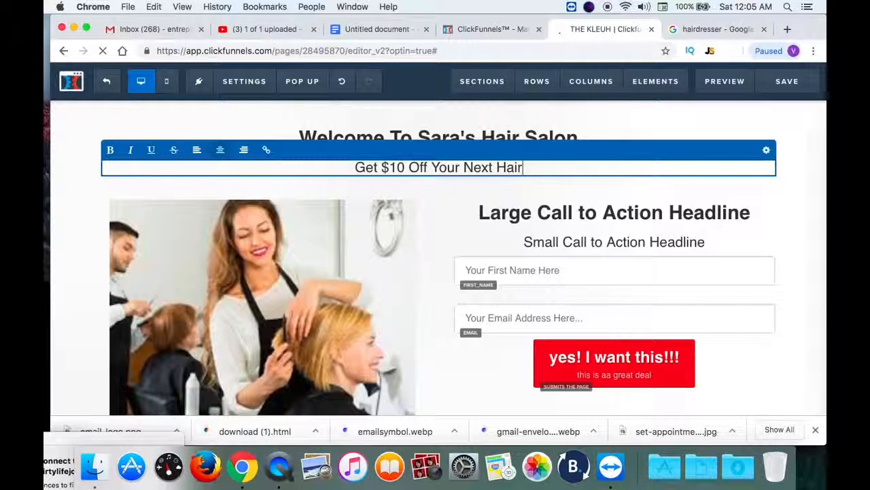
{"action": "type", "text": "cut"}
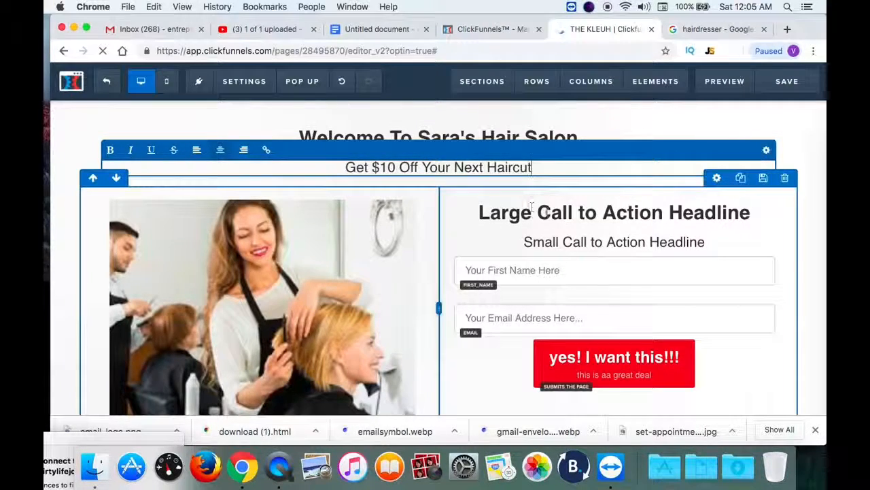
Replace the large call-to-action headline above the form with "Sign up to our email list and we will email you a coupon".
{"action": "left_click", "coordinate": [576, 223]}
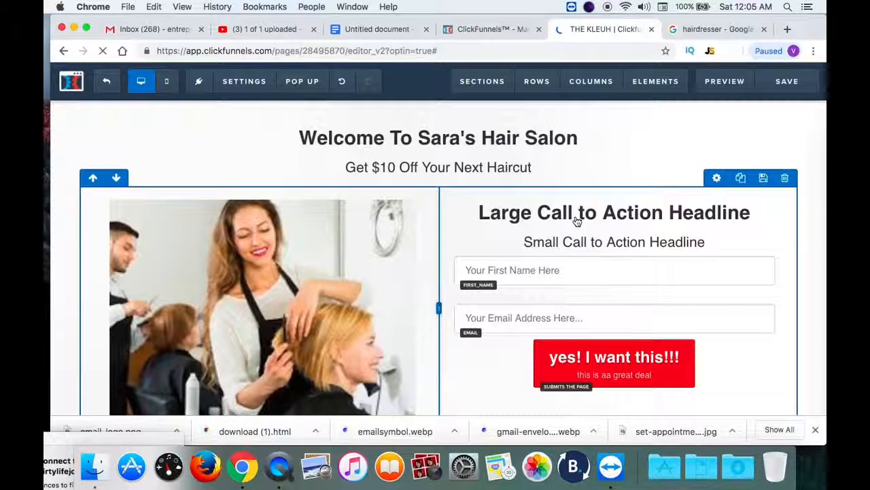
{"action": "triple_click", "coordinate": [558, 212]}
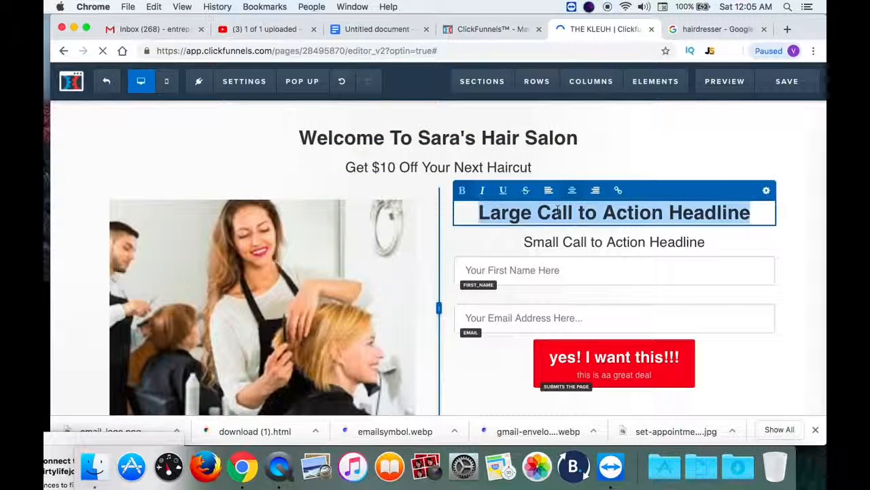
{"action": "key", "text": "BackSpace"}
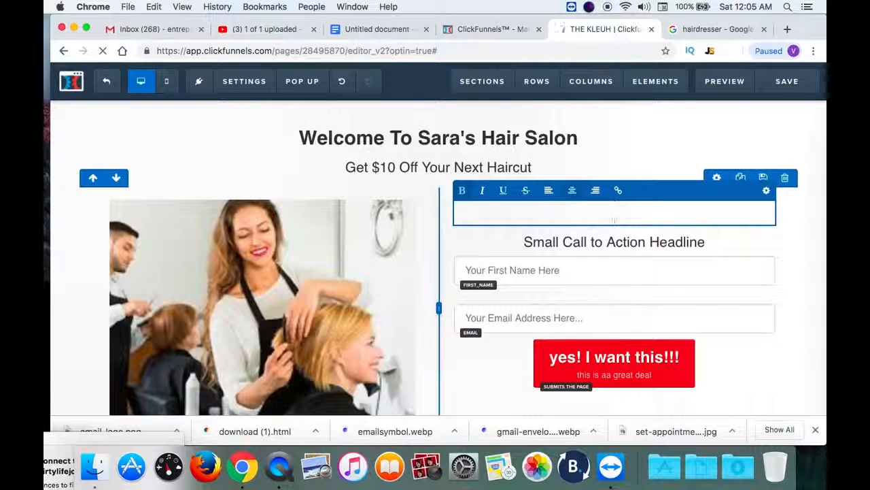
{"action": "type", "text": "Si"}
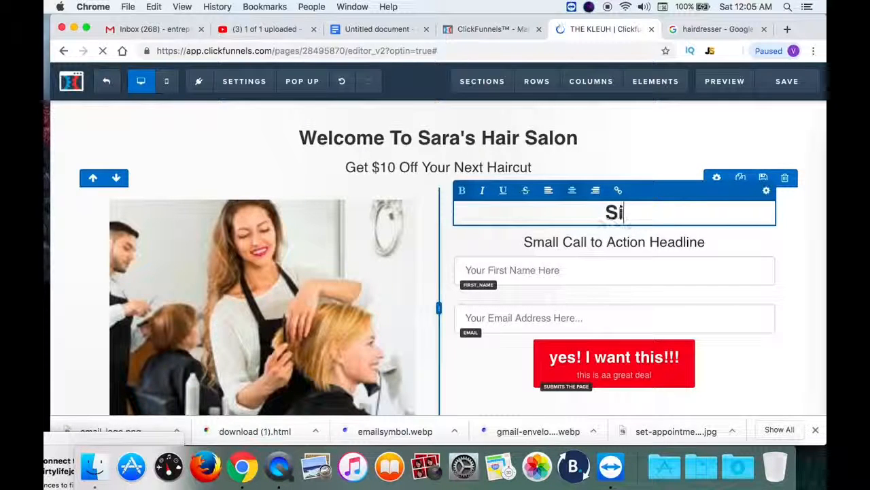
{"action": "type", "text": "gn up to "}
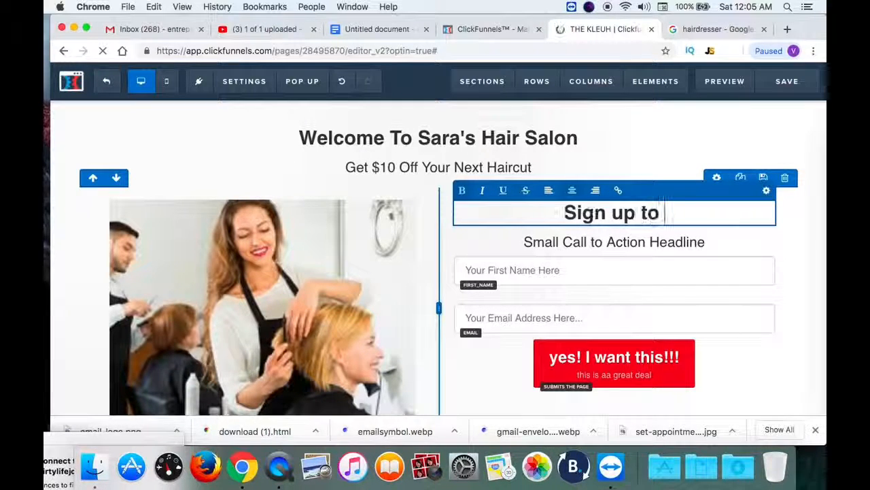
{"action": "type", "text": "our email"}
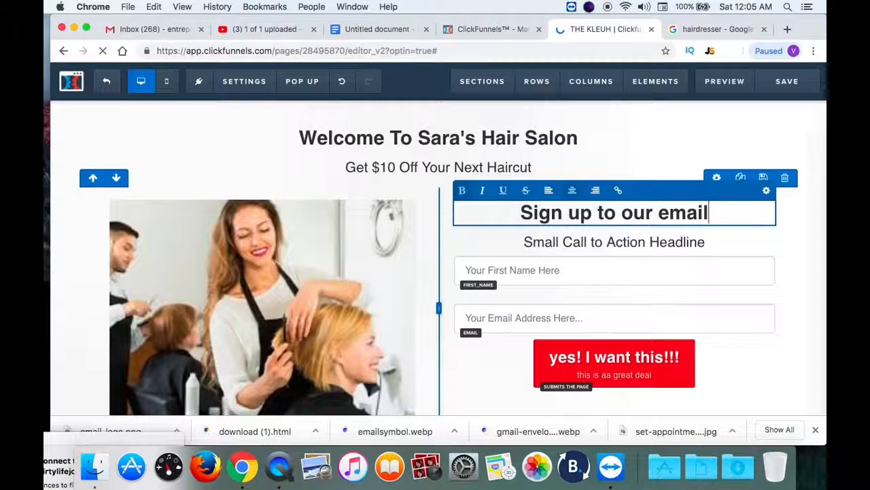
{"action": "type", "text": " list and "}
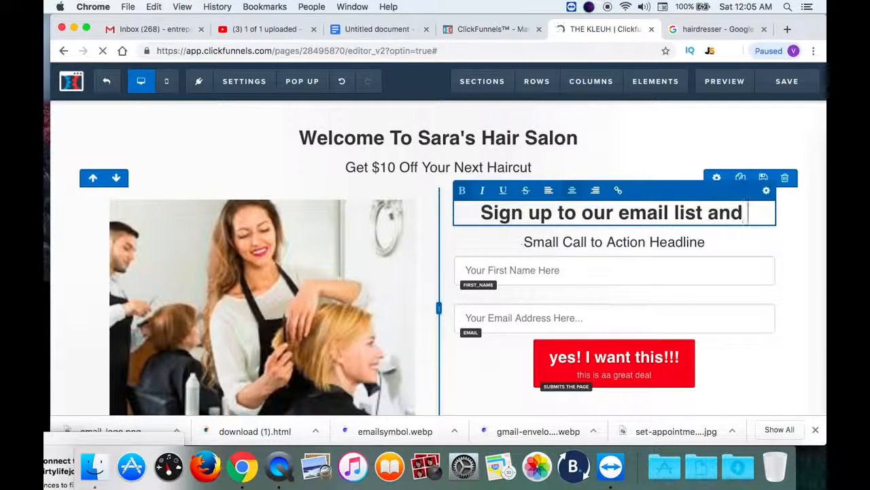
{"action": "type", "text": "we will email"}
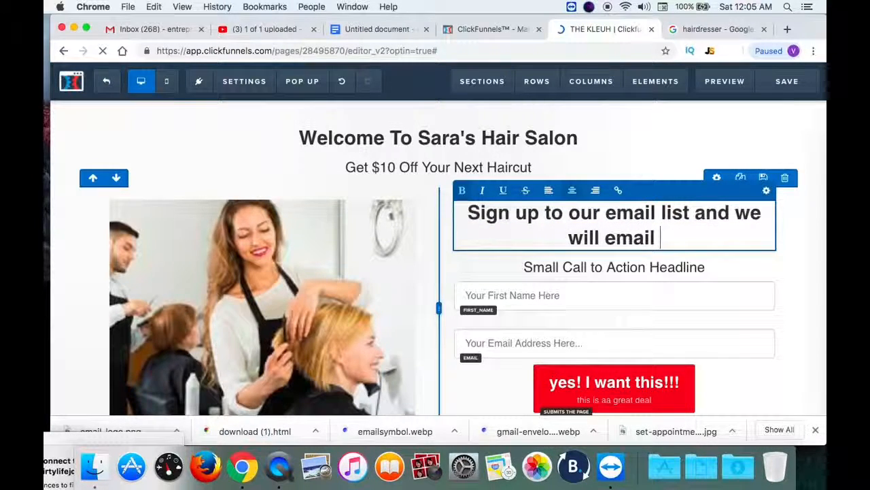
{"action": "type", "text": " you a coupon"}
Replace the small call-to-action headline above the name input with "JUST SHOW US THE COUPON WHEN YOU ARRIVE".
{"action": "left_click", "coordinate": [560, 272]}
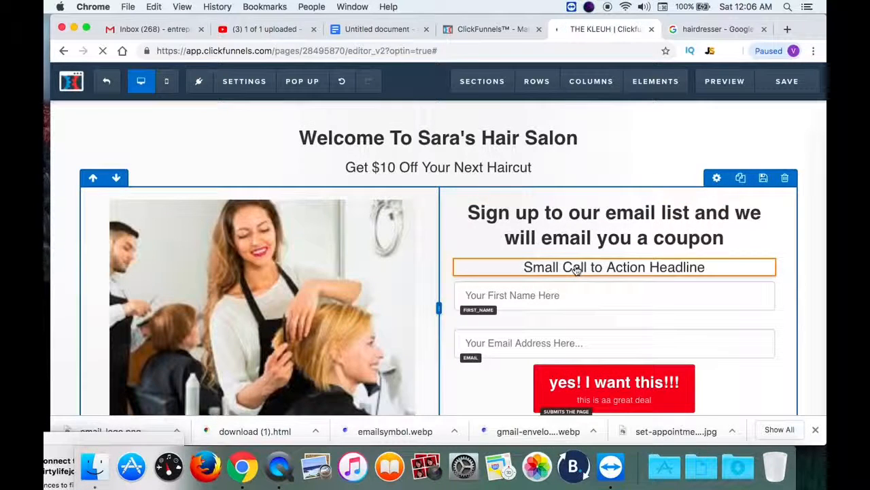
{"action": "left_click", "coordinate": [571, 271]}
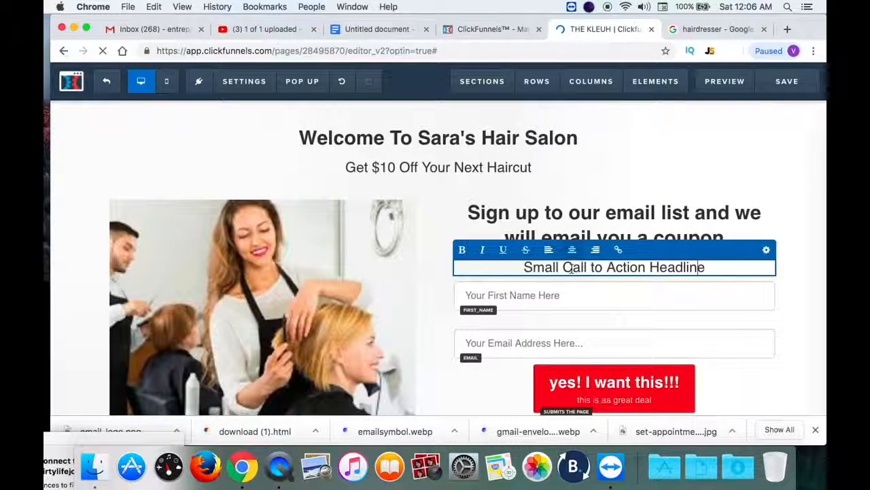
{"action": "triple_click", "coordinate": [572, 268]}
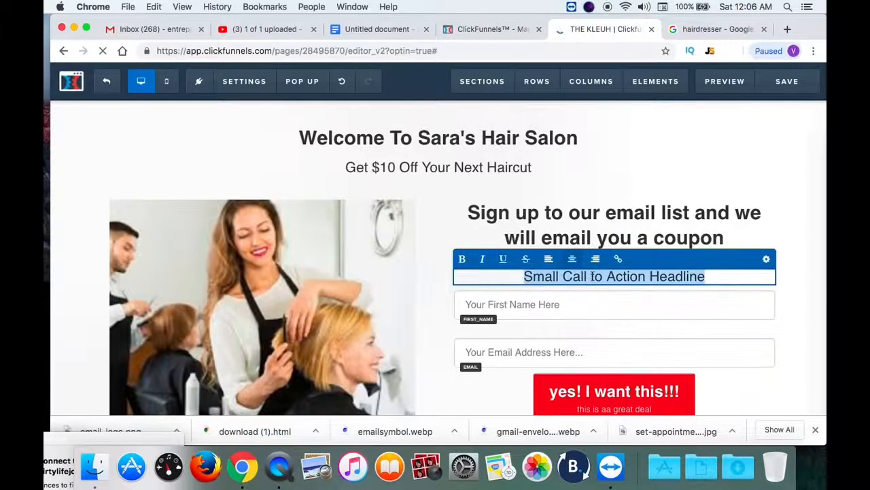
{"action": "type", "text": "JUST SHO"}
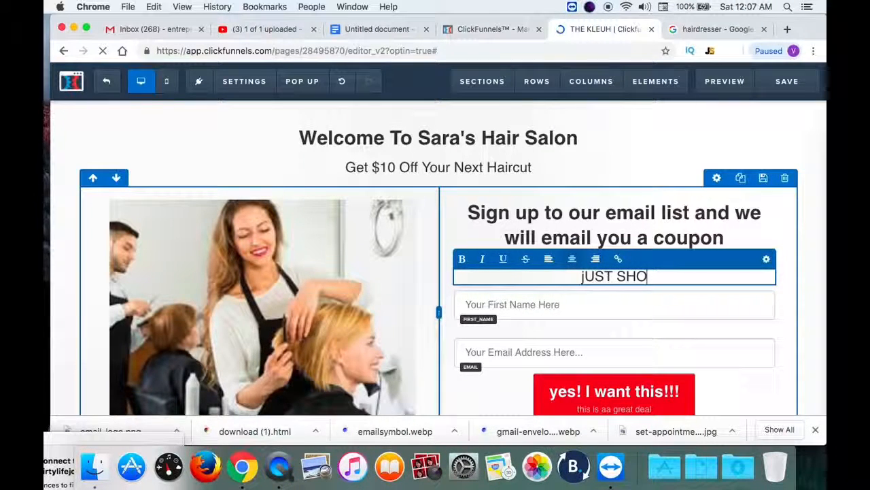
{"action": "type", "text": "W US THE COUPON WHEN YOU ARRIVE"}
{"action": "left_click", "coordinate": [478, 276]}
{"action": "key", "text": "BackSpace"}
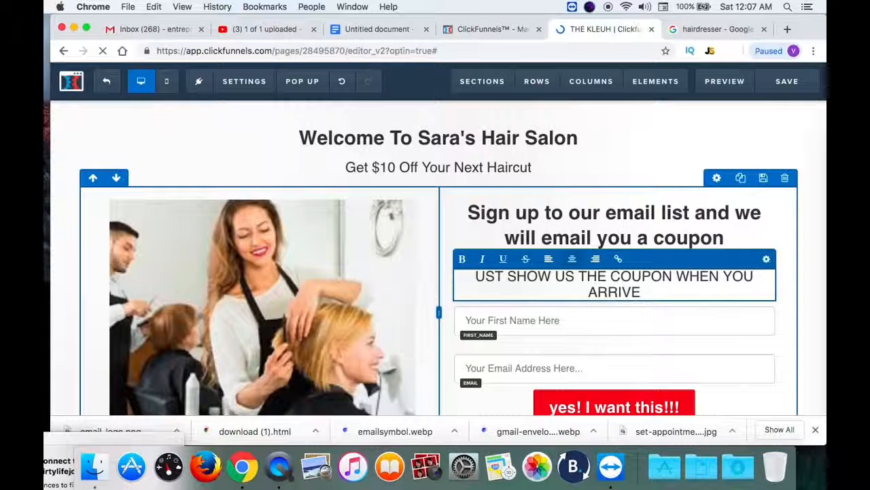
{"action": "type", "text": "J"}
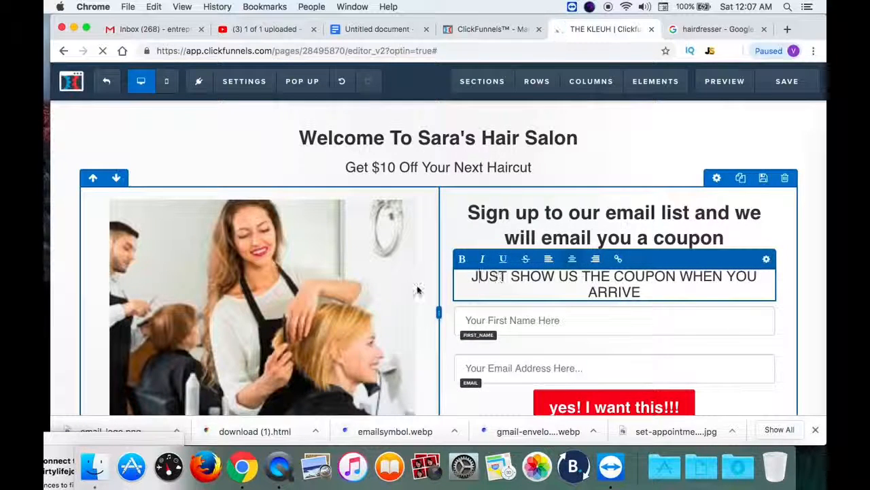
{"action": "left_click", "coordinate": [64, 300]}
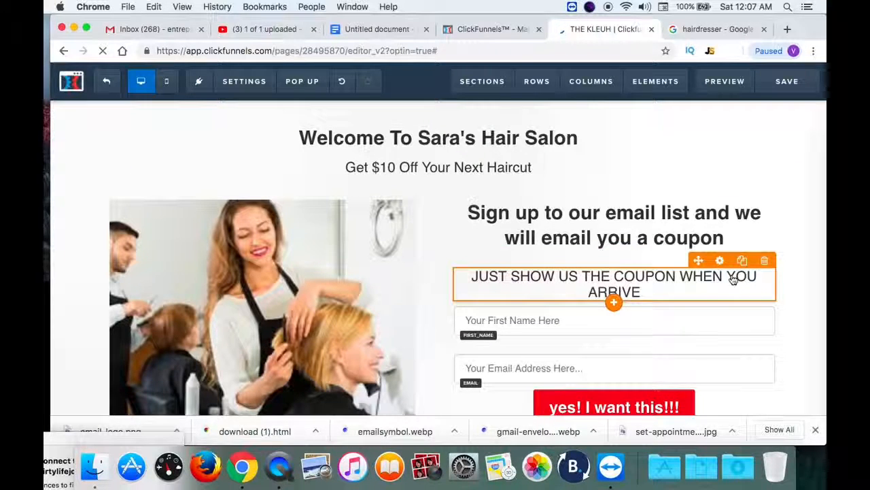
Insert "ON YOUR PHONE" before "WHEN YOU ARRIVE" in the small call-to-action headline.
{"action": "left_click", "coordinate": [641, 291]}
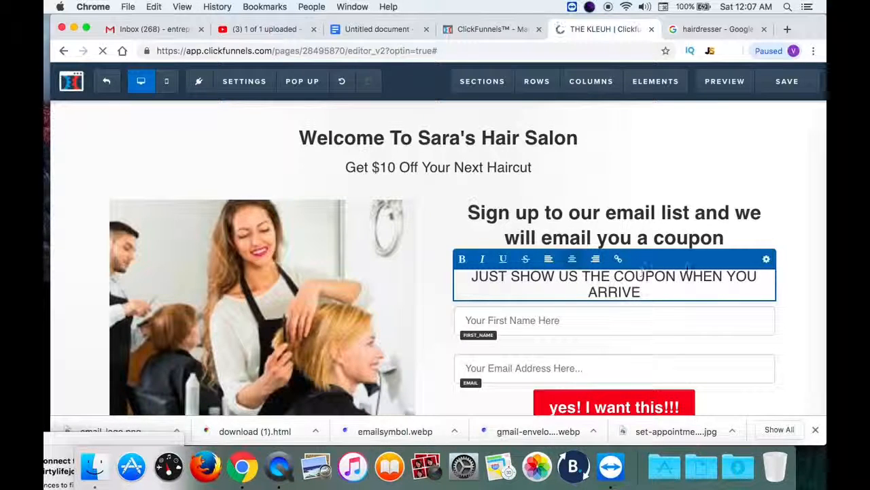
{"action": "left_click", "coordinate": [681, 275]}
{"action": "type", "text": "ON "}
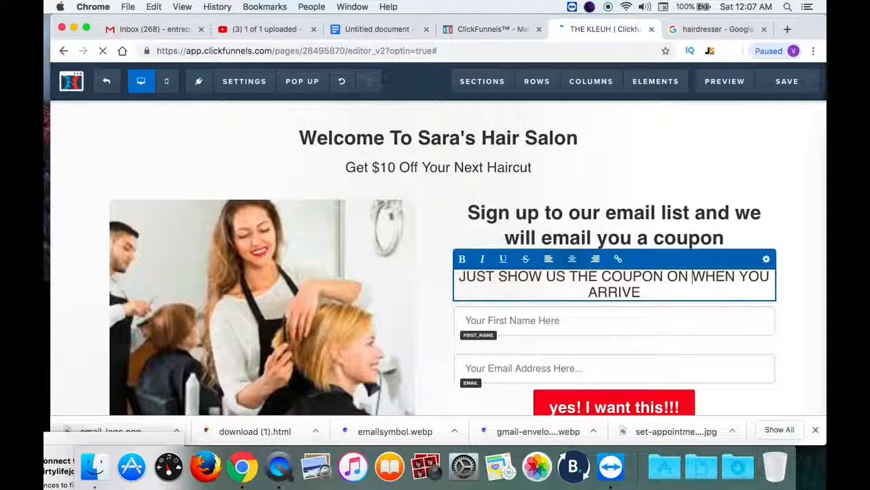
{"action": "type", "text": "YOUR "}
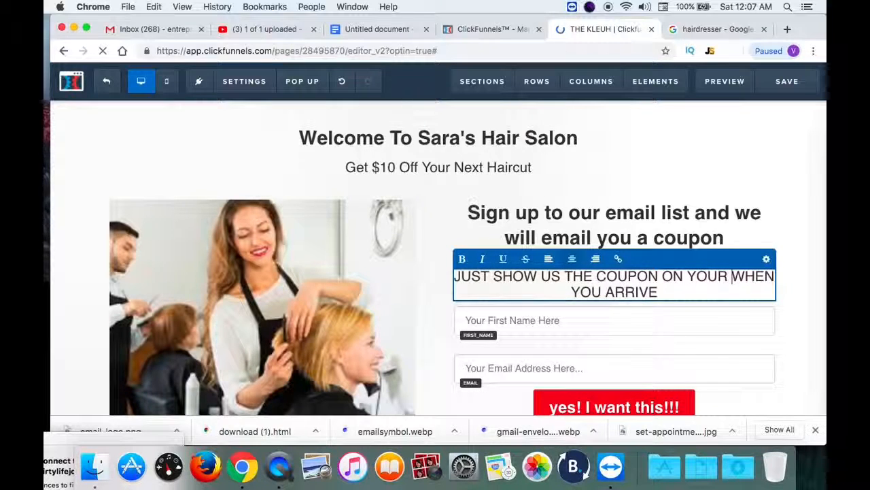
{"action": "type", "text": "PHONE"}
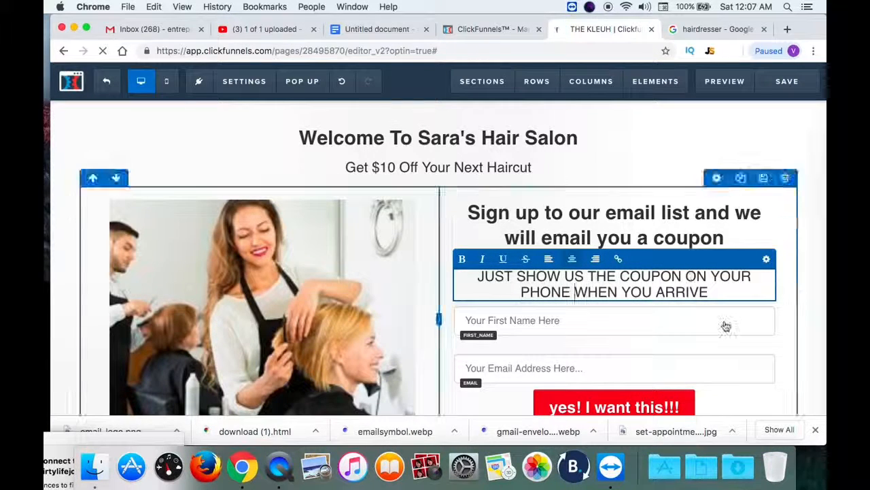
{"action": "left_click", "coordinate": [689, 329]}
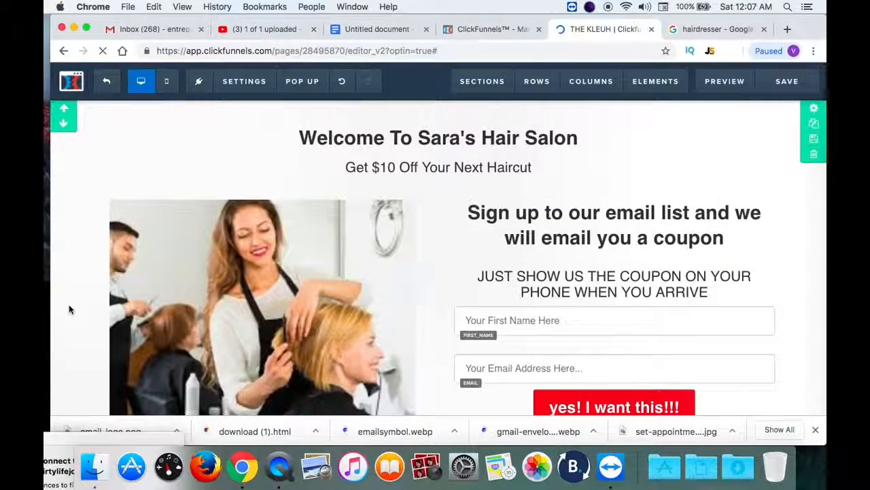
{"action": "scroll", "coordinate": [68, 310], "scroll_direction": "down", "scroll_amount": 1}
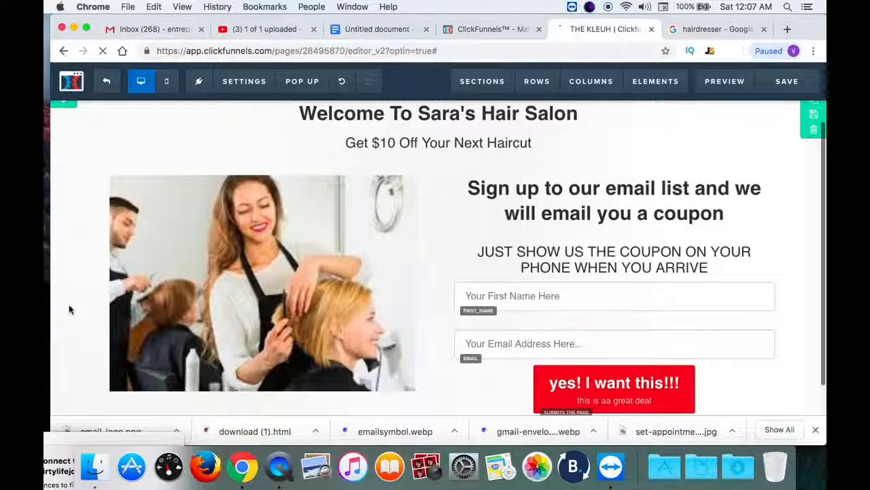
{"action": "scroll", "coordinate": [69, 309], "scroll_direction": "down", "scroll_amount": 1}
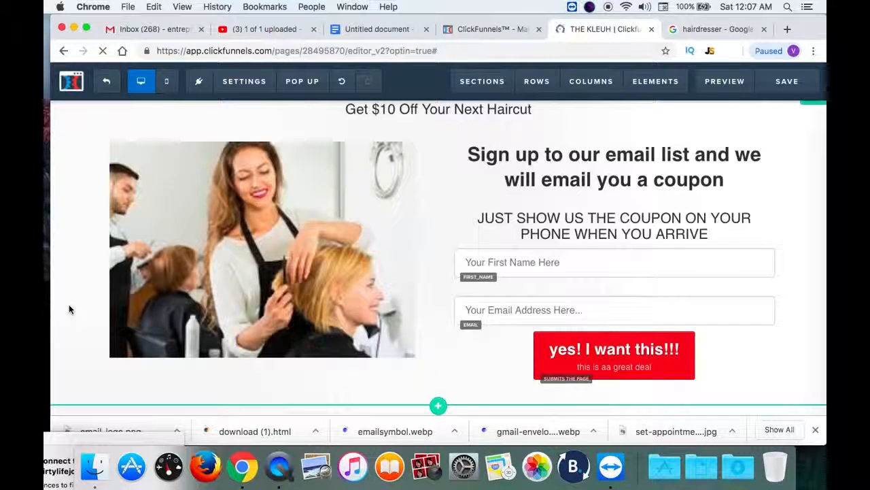
{"action": "scroll", "coordinate": [69, 309], "scroll_direction": "up", "scroll_amount": 2}
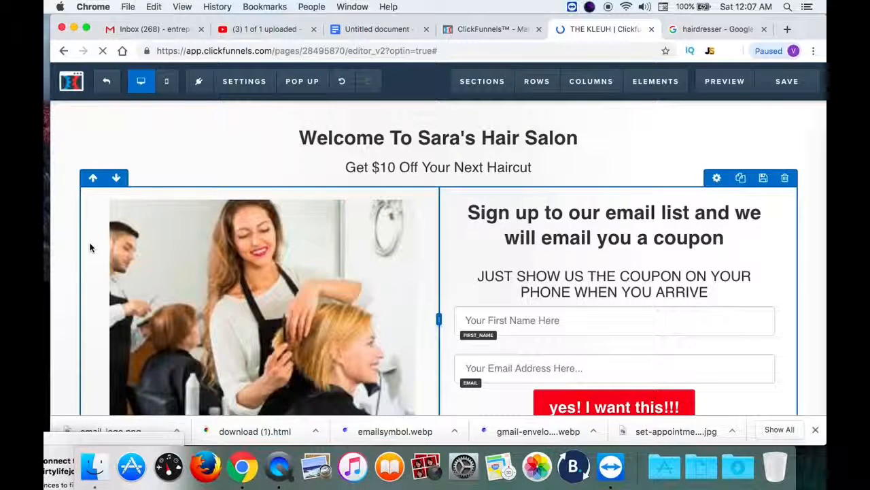
Open the page's email integration settings and choose the New Course For Social Media (Mailchimp) integration.
{"action": "left_click", "coordinate": [239, 85]}
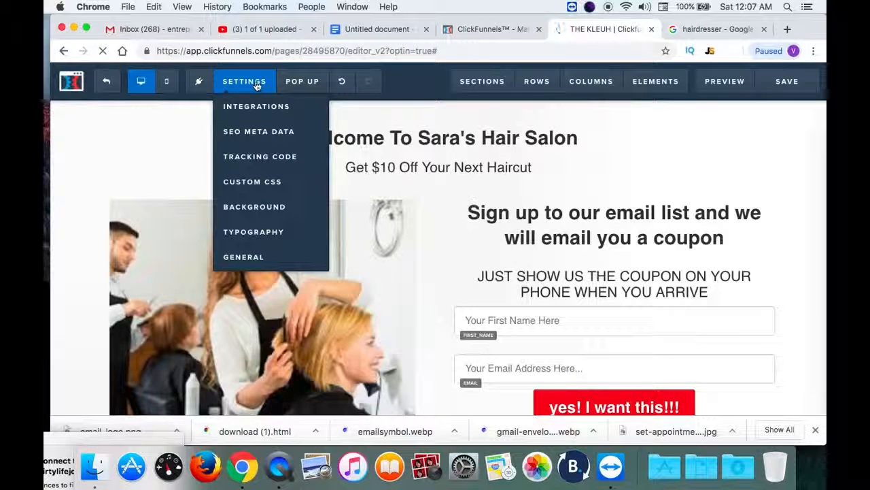
{"action": "left_click", "coordinate": [275, 114]}
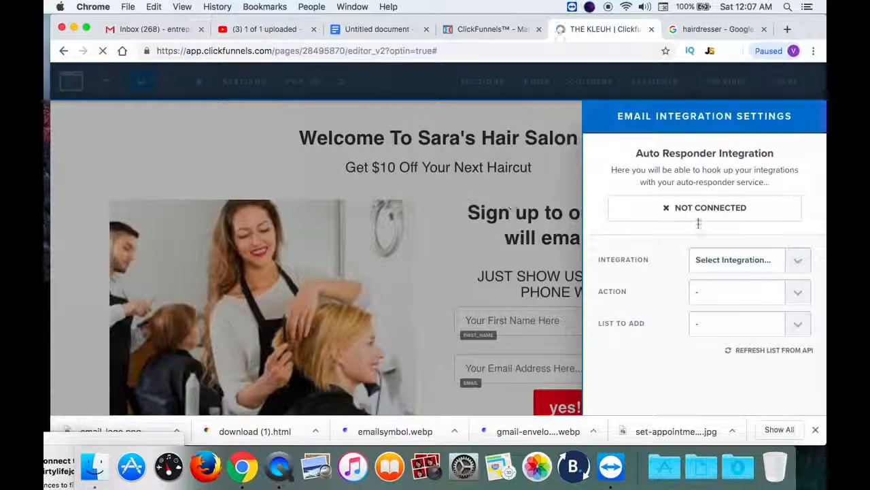
{"action": "left_click", "coordinate": [801, 263]}
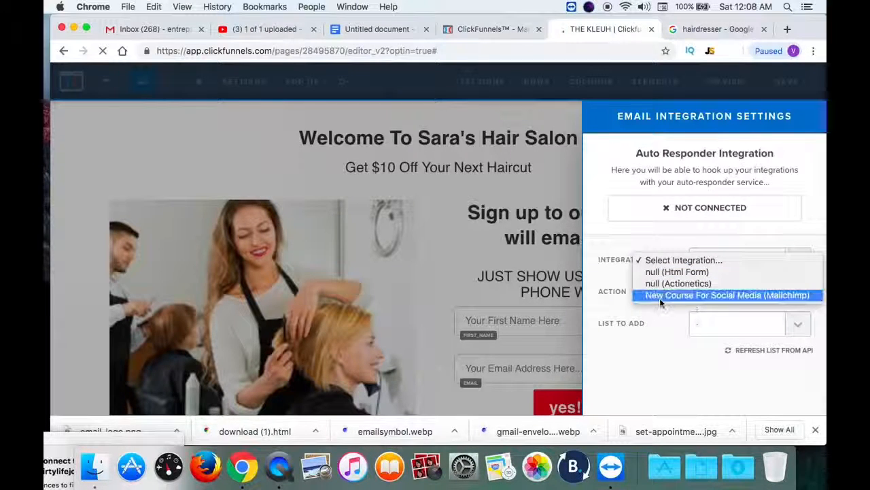
{"action": "left_click", "coordinate": [783, 295]}
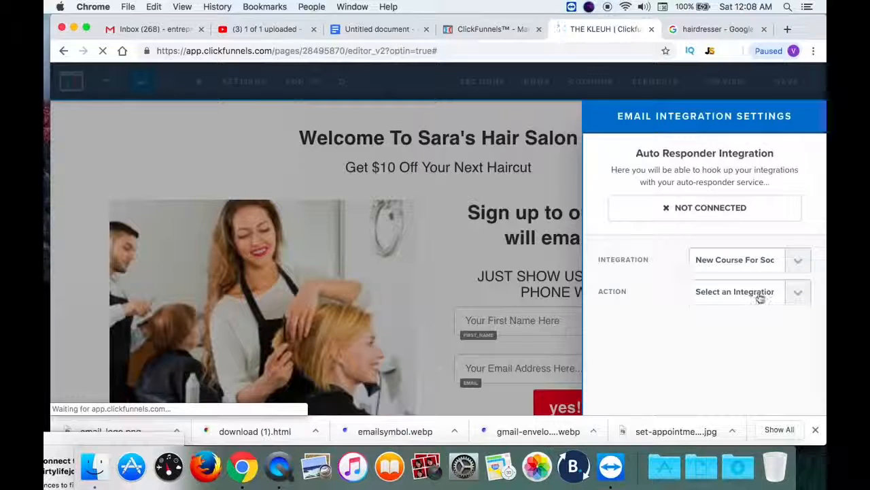
Set the integration action to Add To List, with Ditch Your Social Media Agency as the list.
{"action": "left_click", "coordinate": [782, 294]}
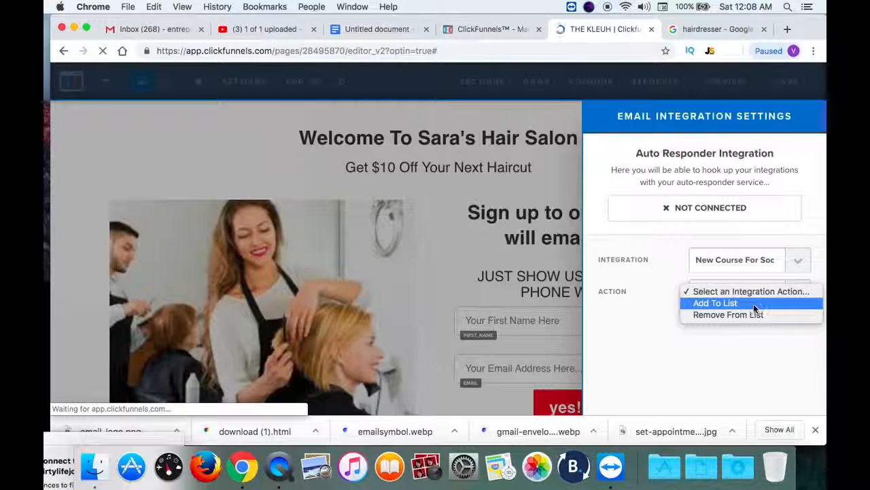
{"action": "left_click", "coordinate": [728, 303]}
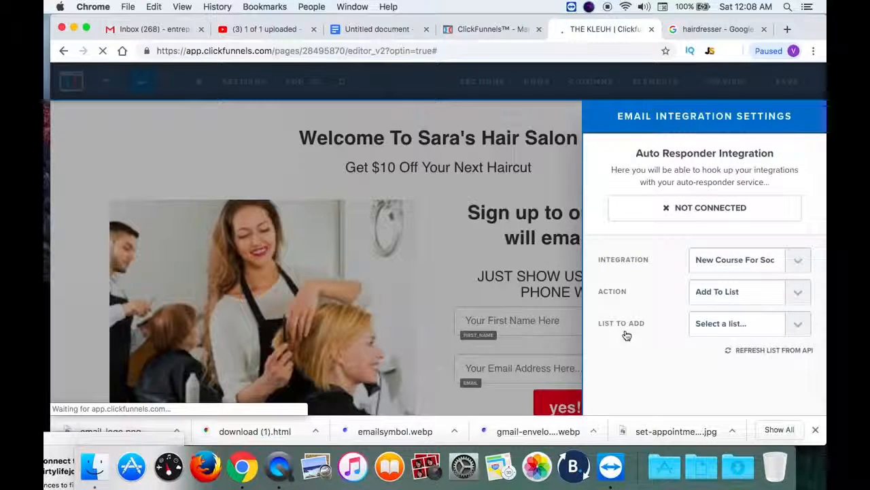
{"action": "left_click", "coordinate": [796, 325]}
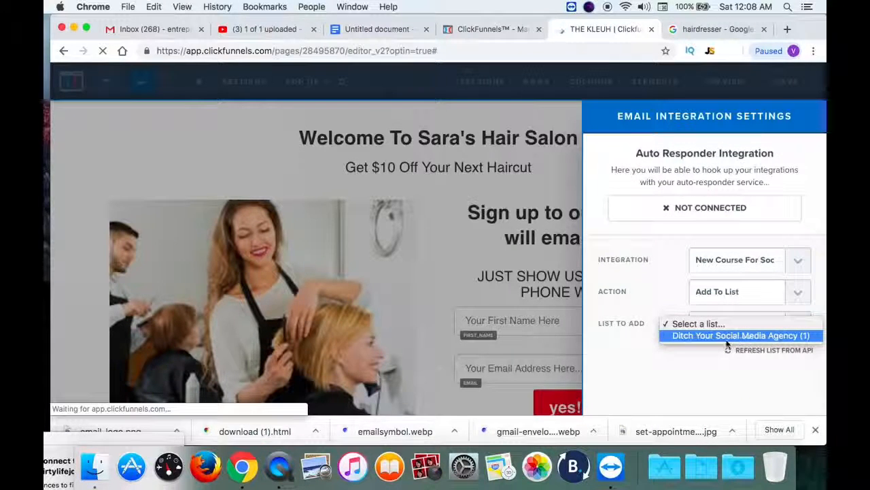
{"action": "left_click", "coordinate": [764, 334]}
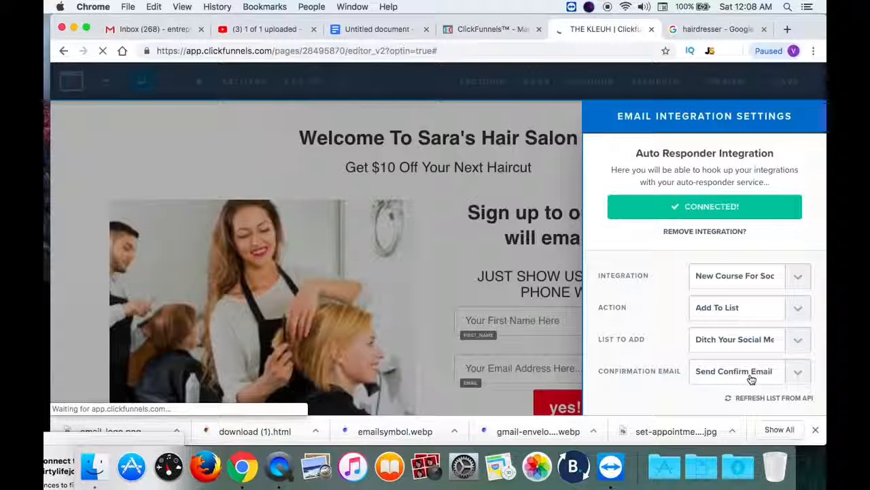
Set the confirmation email option to Don't Send Confirm Email and close the email integration settings.
{"action": "left_click", "coordinate": [792, 376]}
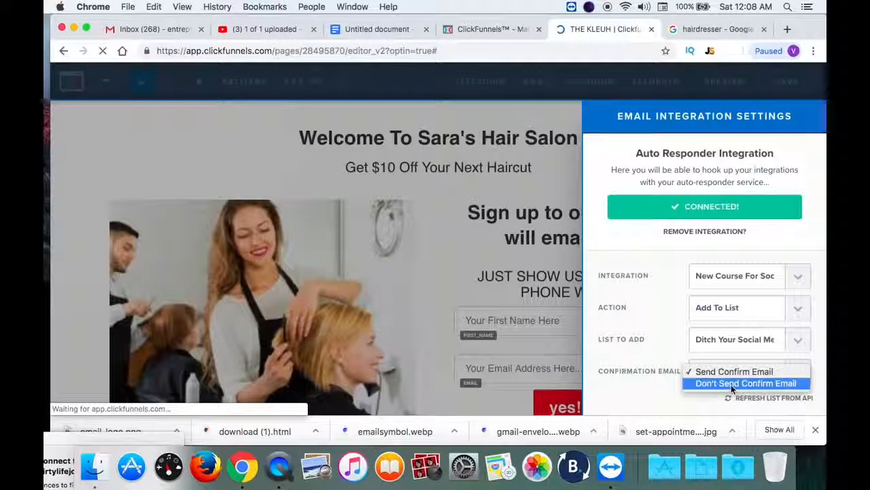
{"action": "left_click", "coordinate": [768, 384]}
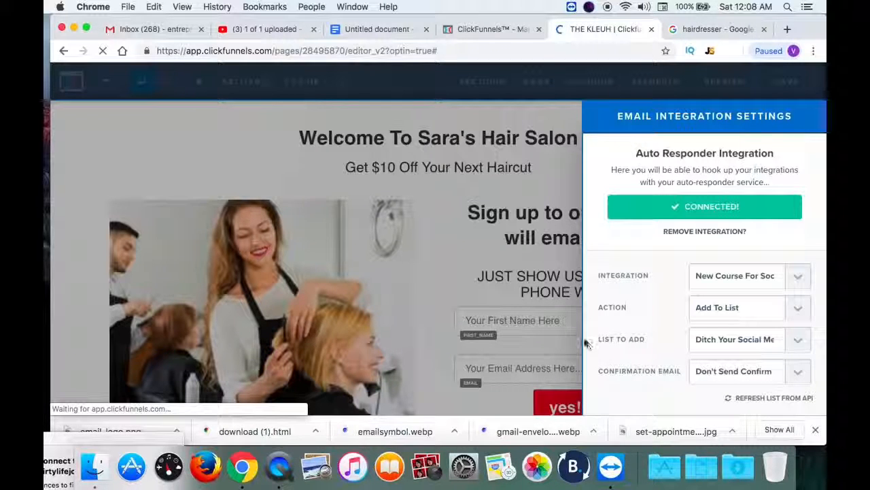
{"action": "left_click", "coordinate": [500, 287]}
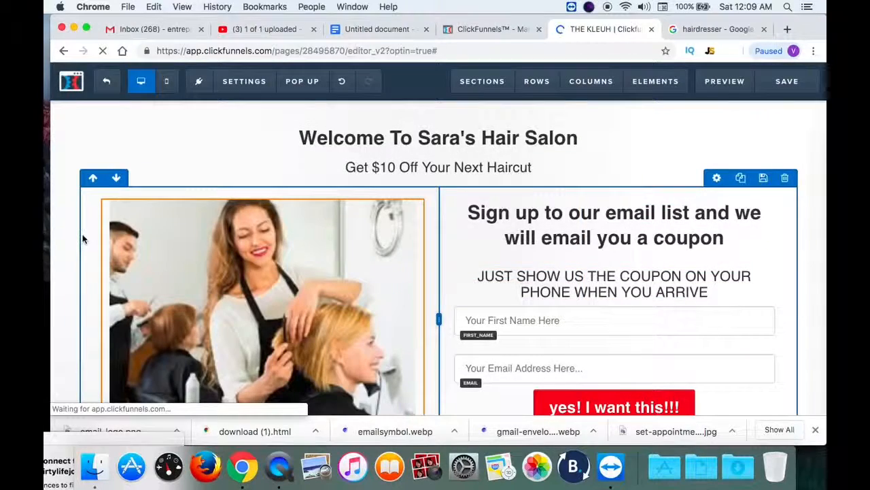
{"action": "scroll", "coordinate": [58, 255], "scroll_direction": "down", "scroll_amount": 2}
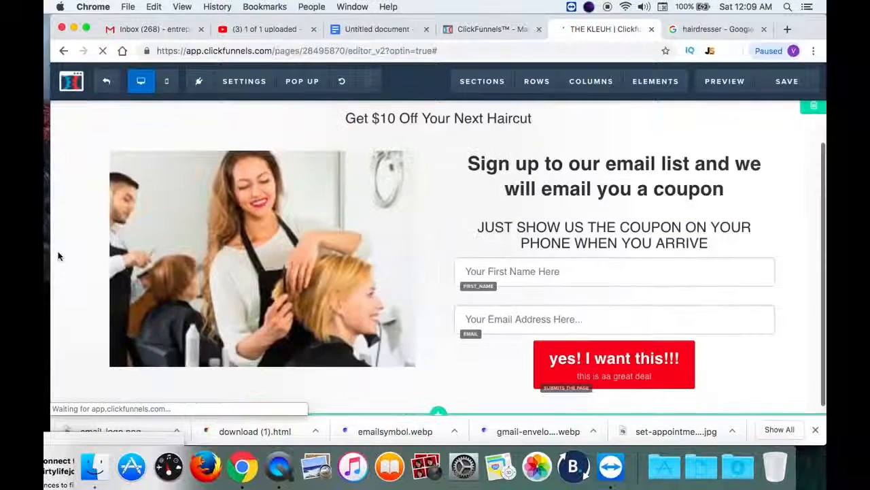
Review the hair salon optin page from headline to submit button in desktop and mobile layouts, ending in the desktop view.
{"action": "scroll", "coordinate": [59, 256], "scroll_direction": "up", "scroll_amount": 2}
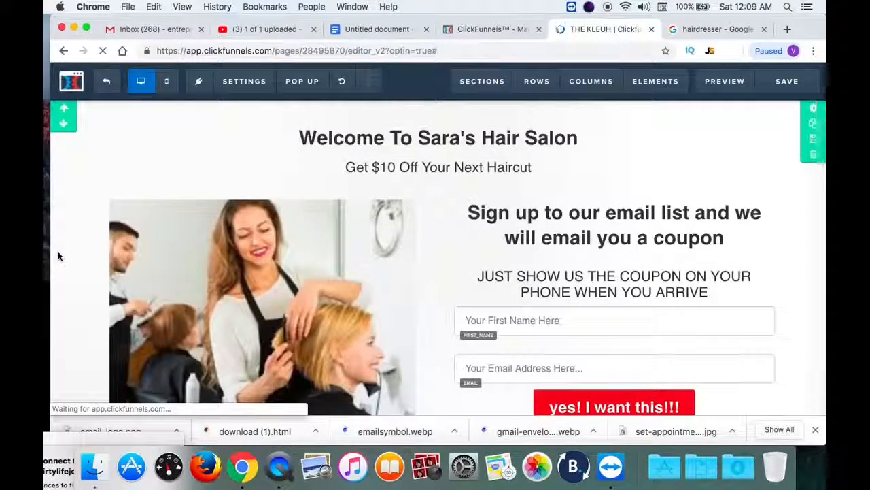
{"action": "scroll", "coordinate": [58, 255], "scroll_direction": "down", "scroll_amount": 2}
{"action": "scroll", "coordinate": [59, 255], "scroll_direction": "up", "scroll_amount": 2}
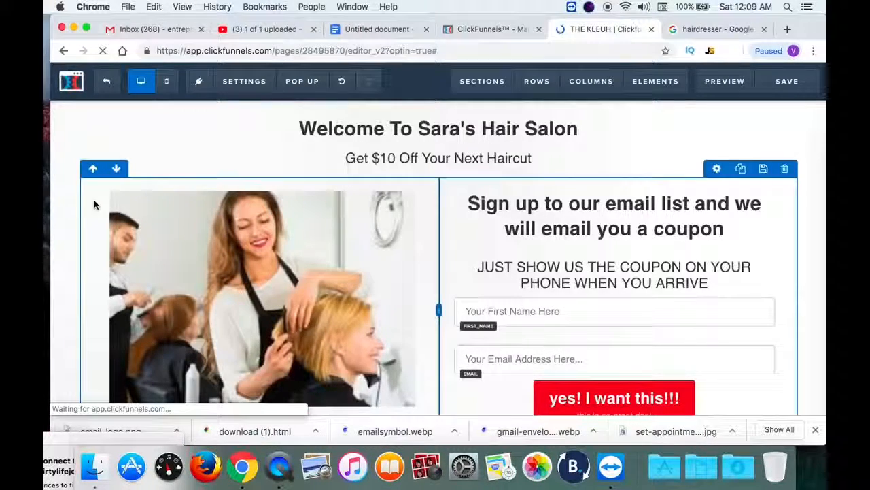
{"action": "left_click", "coordinate": [168, 83]}
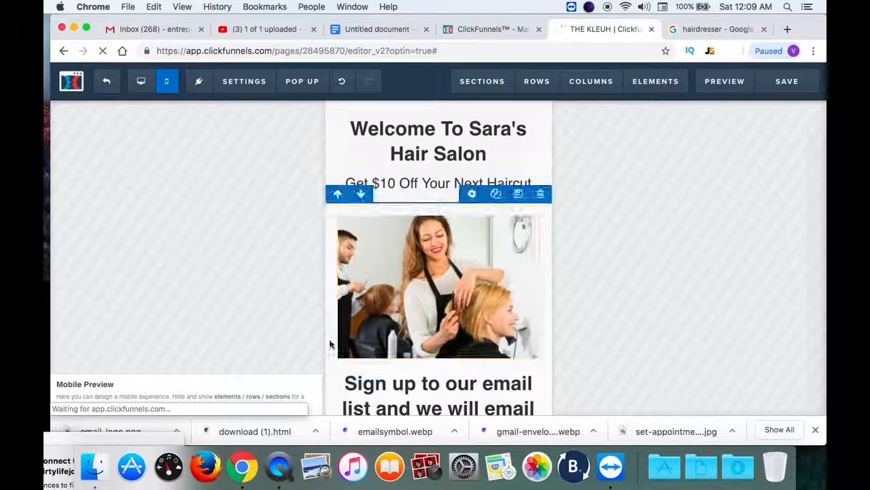
{"action": "scroll", "coordinate": [329, 343], "scroll_direction": "down", "scroll_amount": 4}
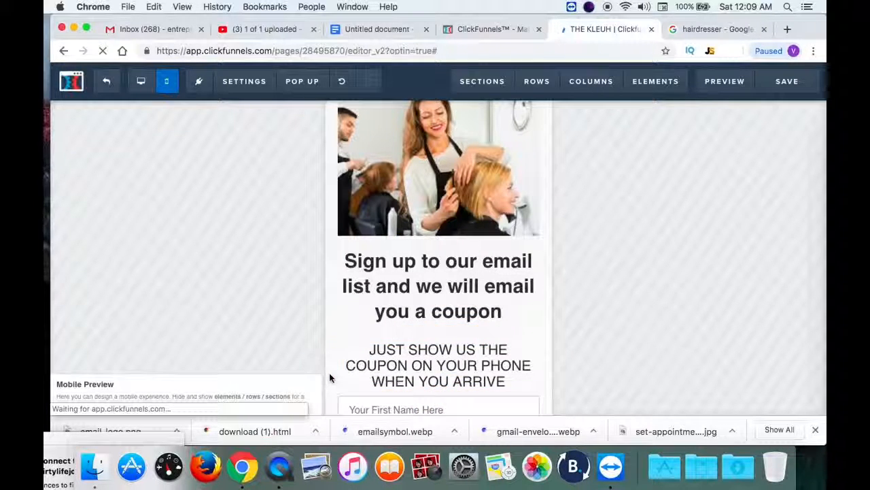
{"action": "scroll", "coordinate": [329, 378], "scroll_direction": "down", "scroll_amount": 4}
{"action": "scroll", "coordinate": [329, 375], "scroll_direction": "down", "scroll_amount": 1}
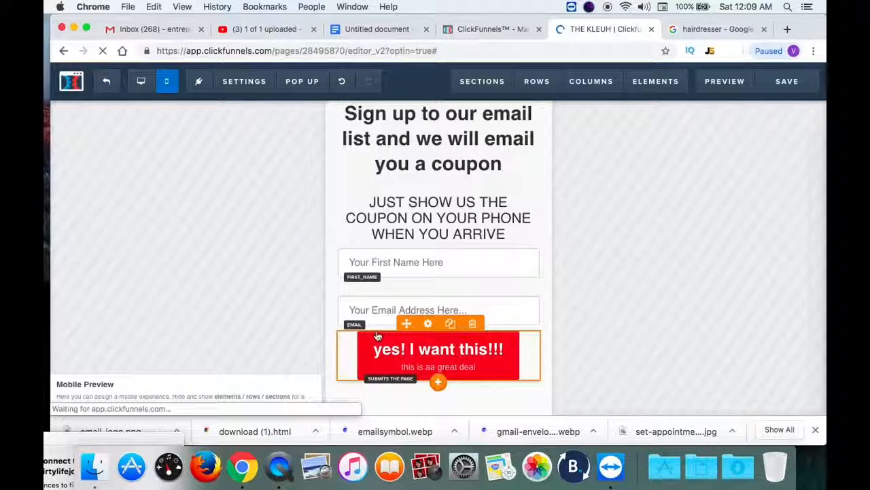
{"action": "scroll", "coordinate": [323, 315], "scroll_direction": "up", "scroll_amount": 1}
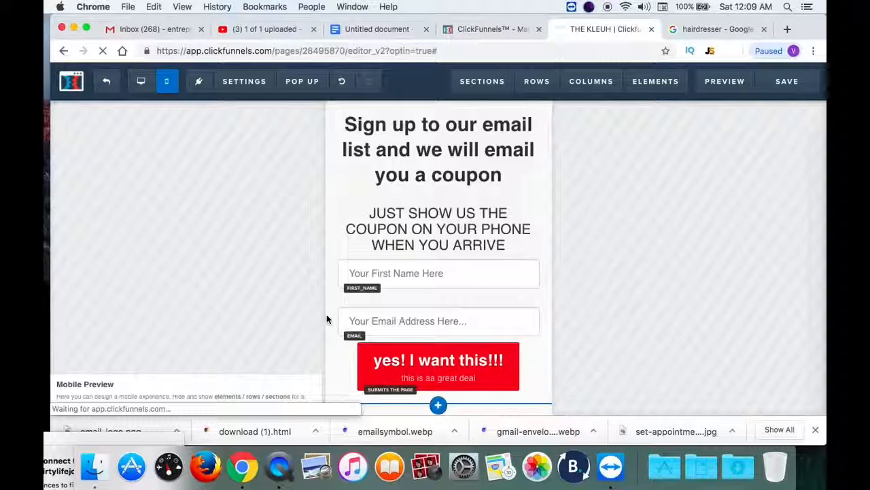
{"action": "scroll", "coordinate": [327, 319], "scroll_direction": "up", "scroll_amount": 2}
{"action": "scroll", "coordinate": [326, 319], "scroll_direction": "up", "scroll_amount": 6}
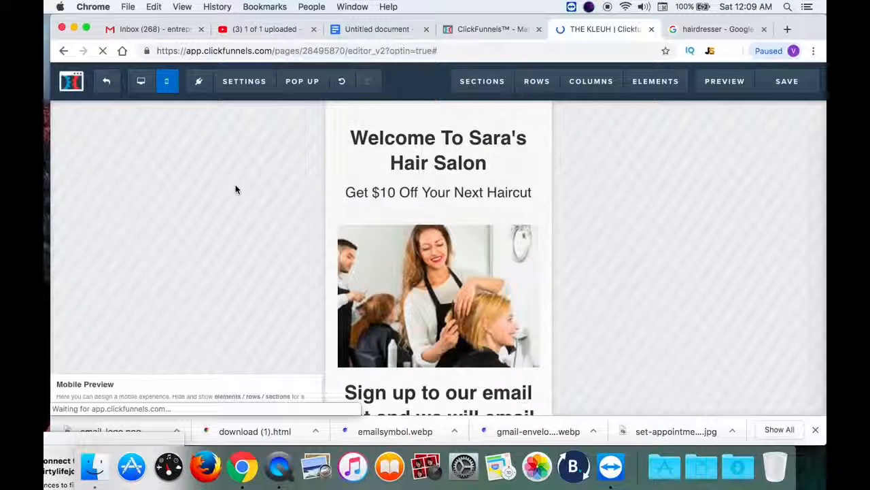
{"action": "left_click", "coordinate": [142, 83]}
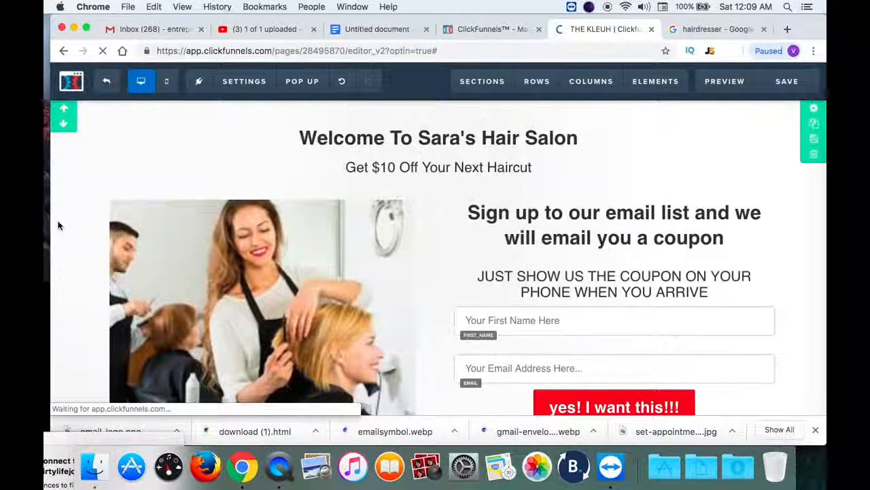
Save the finished hair salon optin page in its desktop layout.
{"action": "scroll", "coordinate": [59, 224], "scroll_direction": "down", "scroll_amount": 2}
{"action": "scroll", "coordinate": [58, 225], "scroll_direction": "up", "scroll_amount": 2}
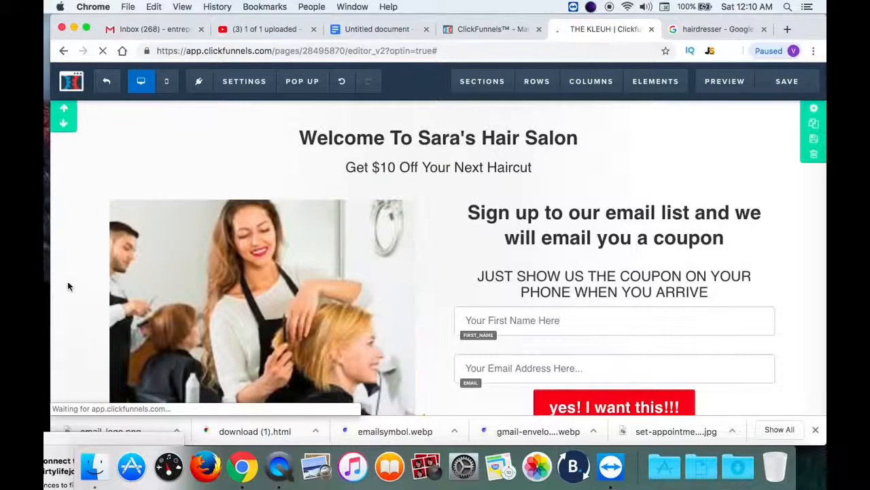
{"action": "scroll", "coordinate": [65, 289], "scroll_direction": "down", "scroll_amount": 2}
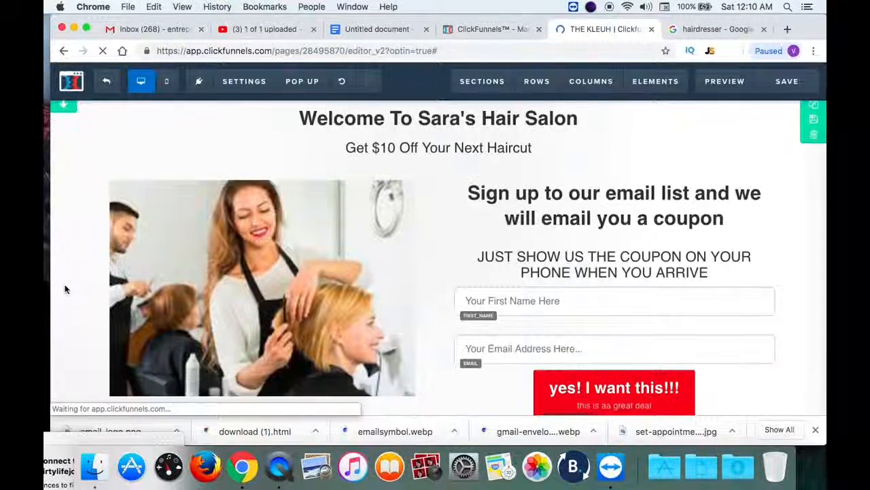
{"action": "scroll", "coordinate": [76, 278], "scroll_direction": "up", "scroll_amount": 2}
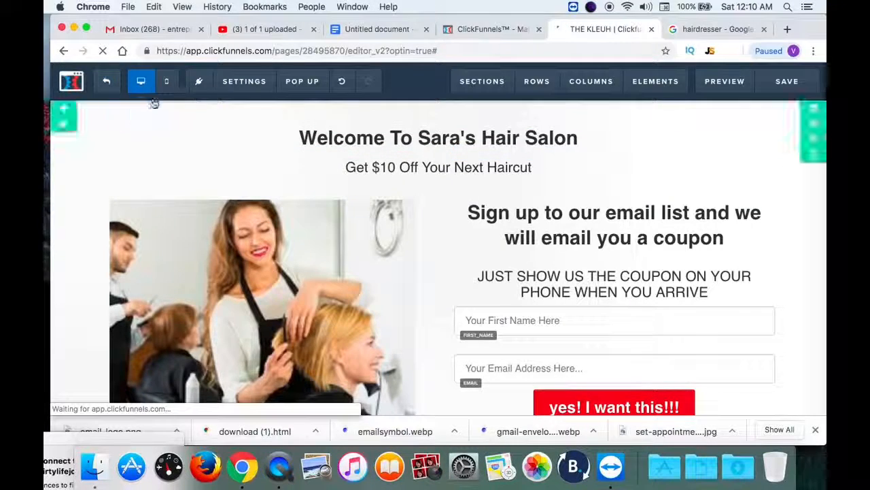
{"action": "left_click", "coordinate": [794, 83]}
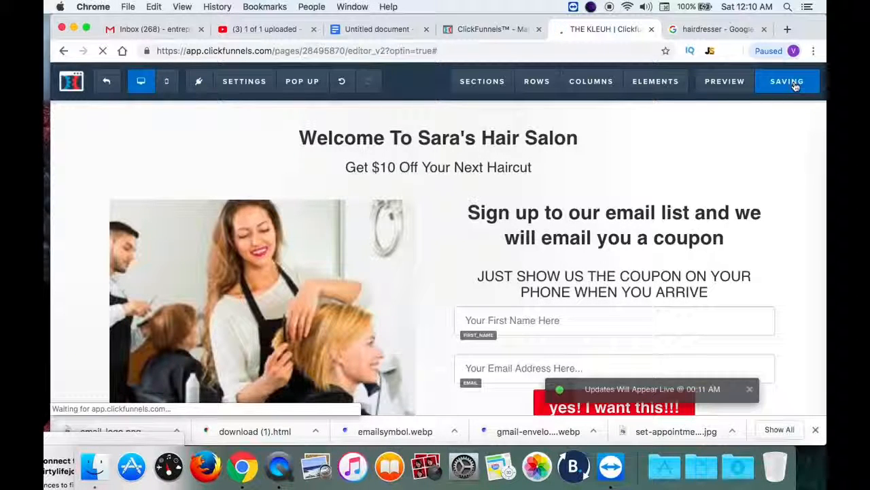